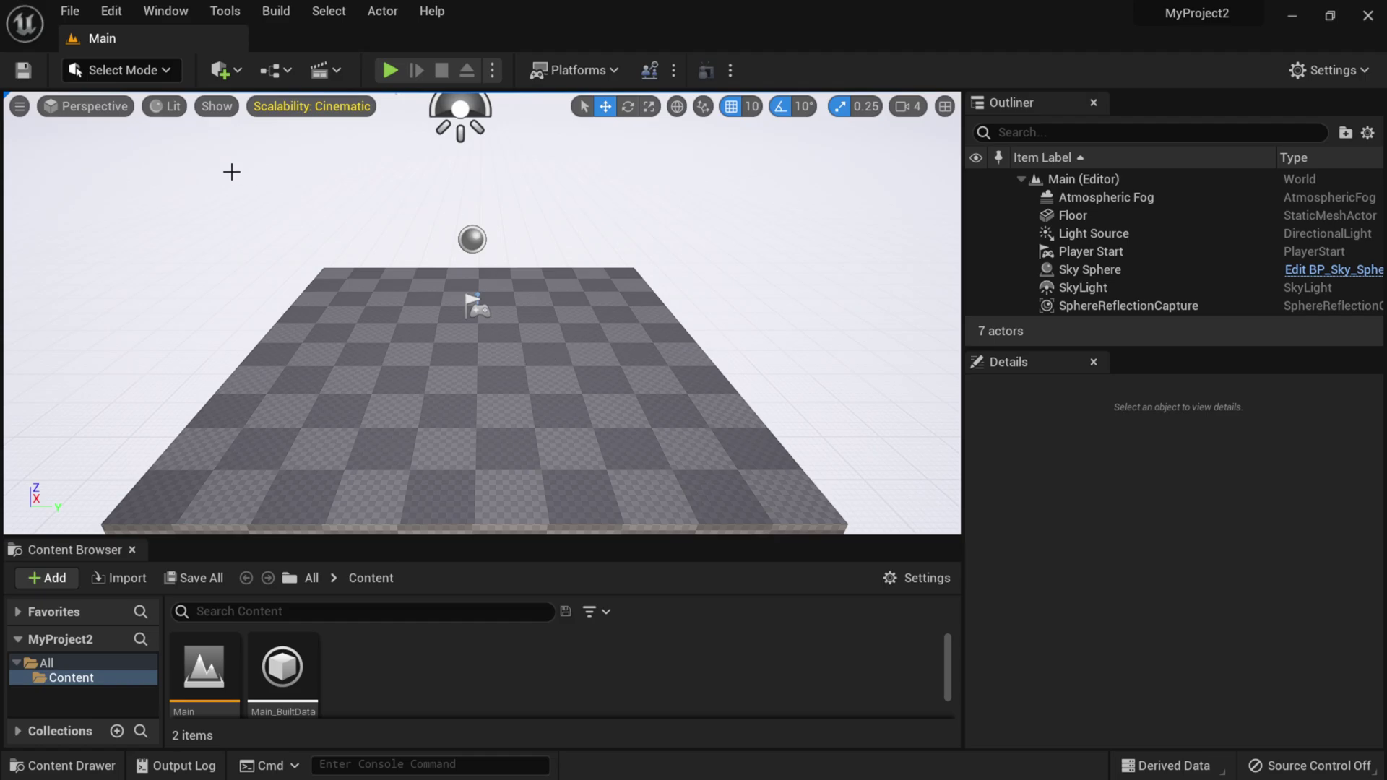
- Check the Plugins manager from the Edit menu, then close it
left_click(150, 76)
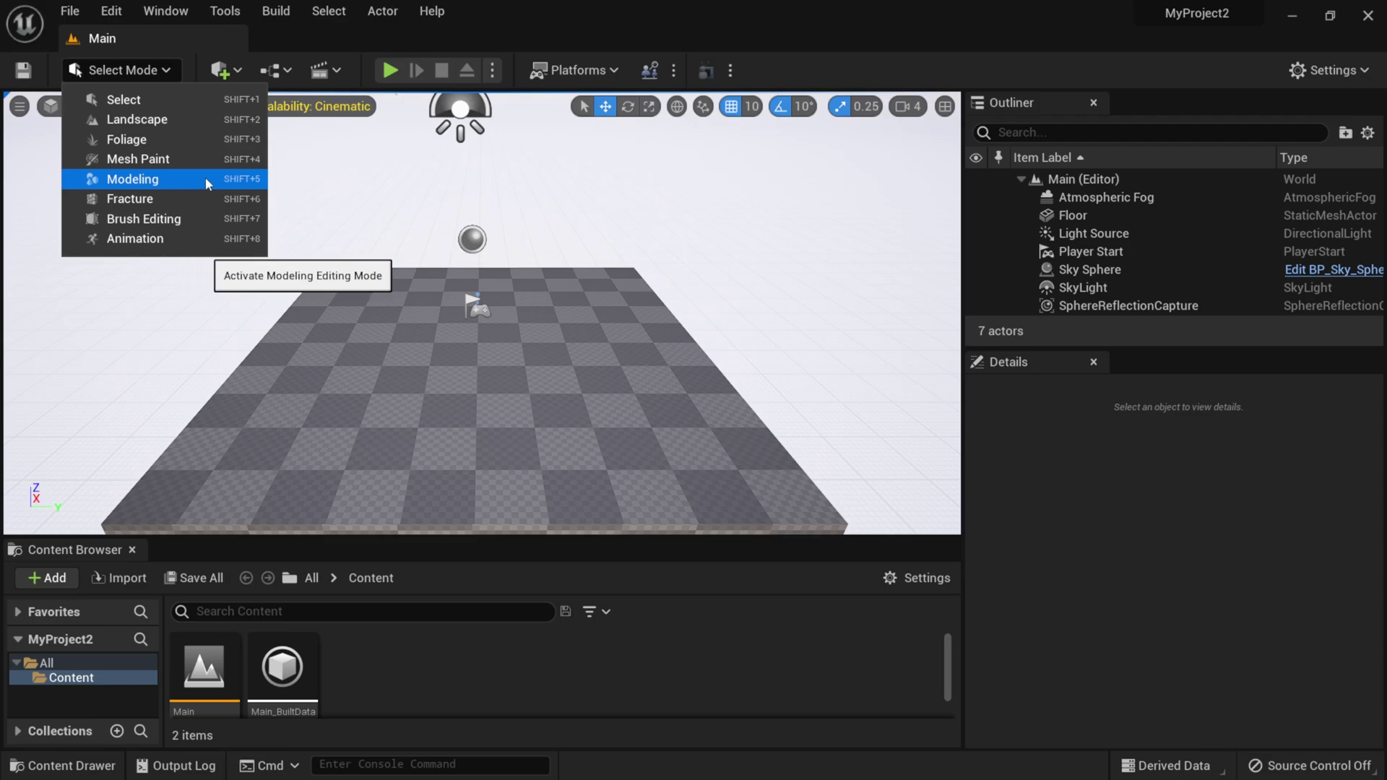
left_click(112, 12)
left_click(194, 296)
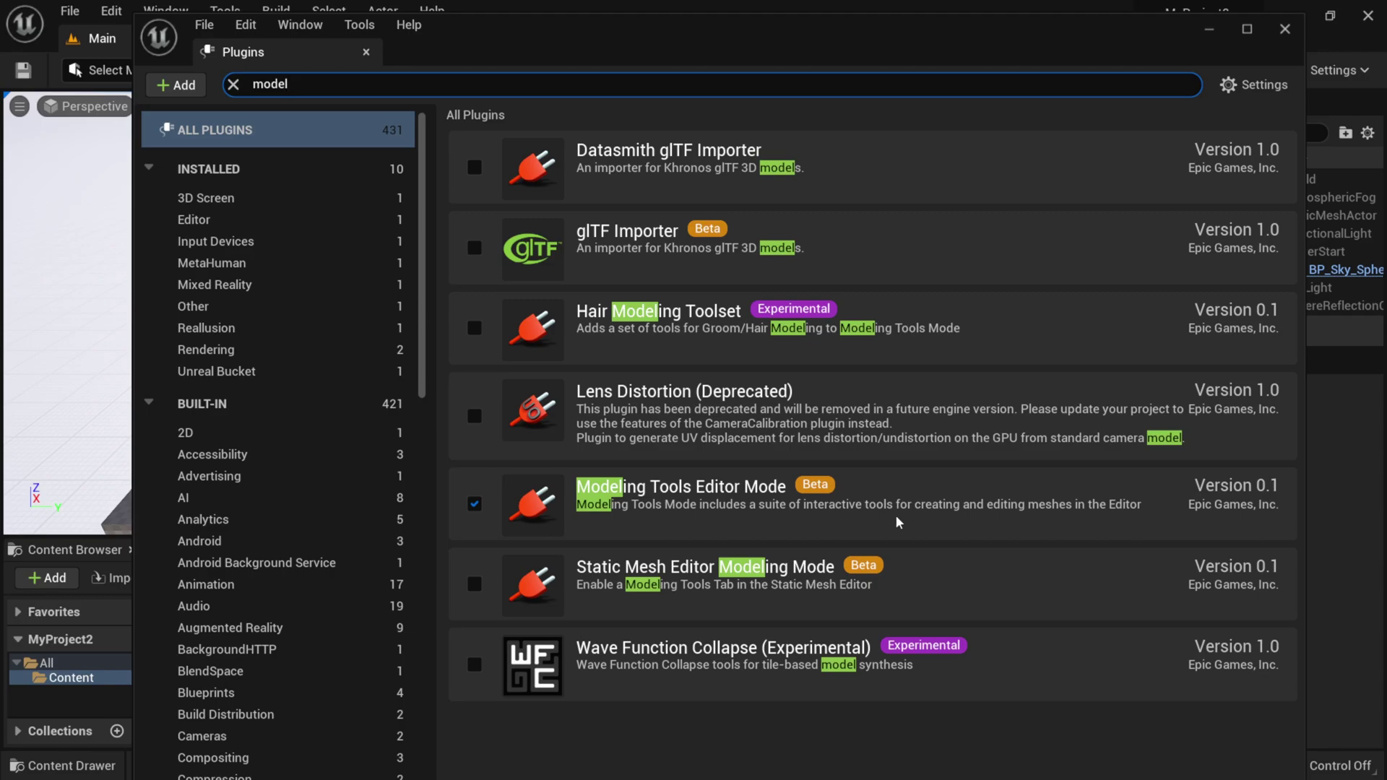
left_click(1284, 30)
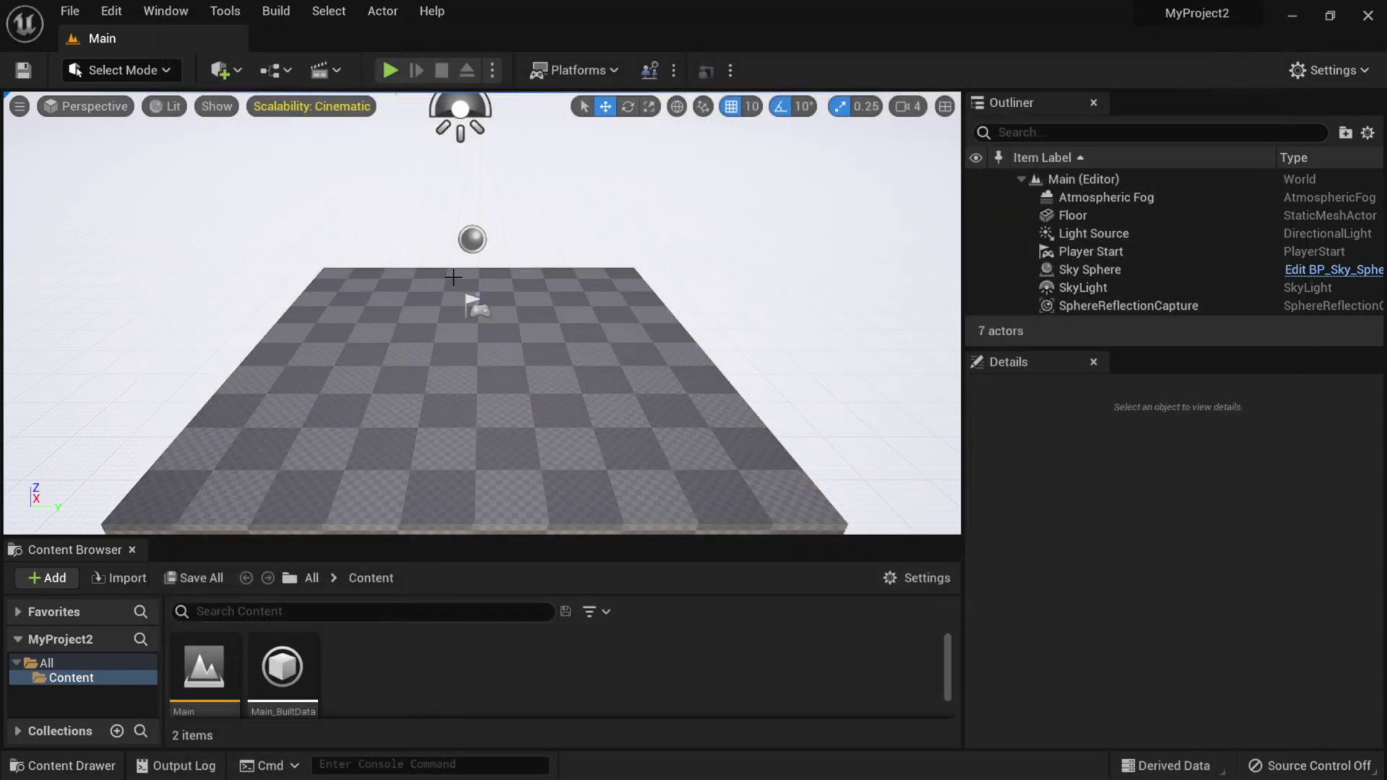
- Switch to Modeling Mode and start the Rect shape tool
left_click(140, 69)
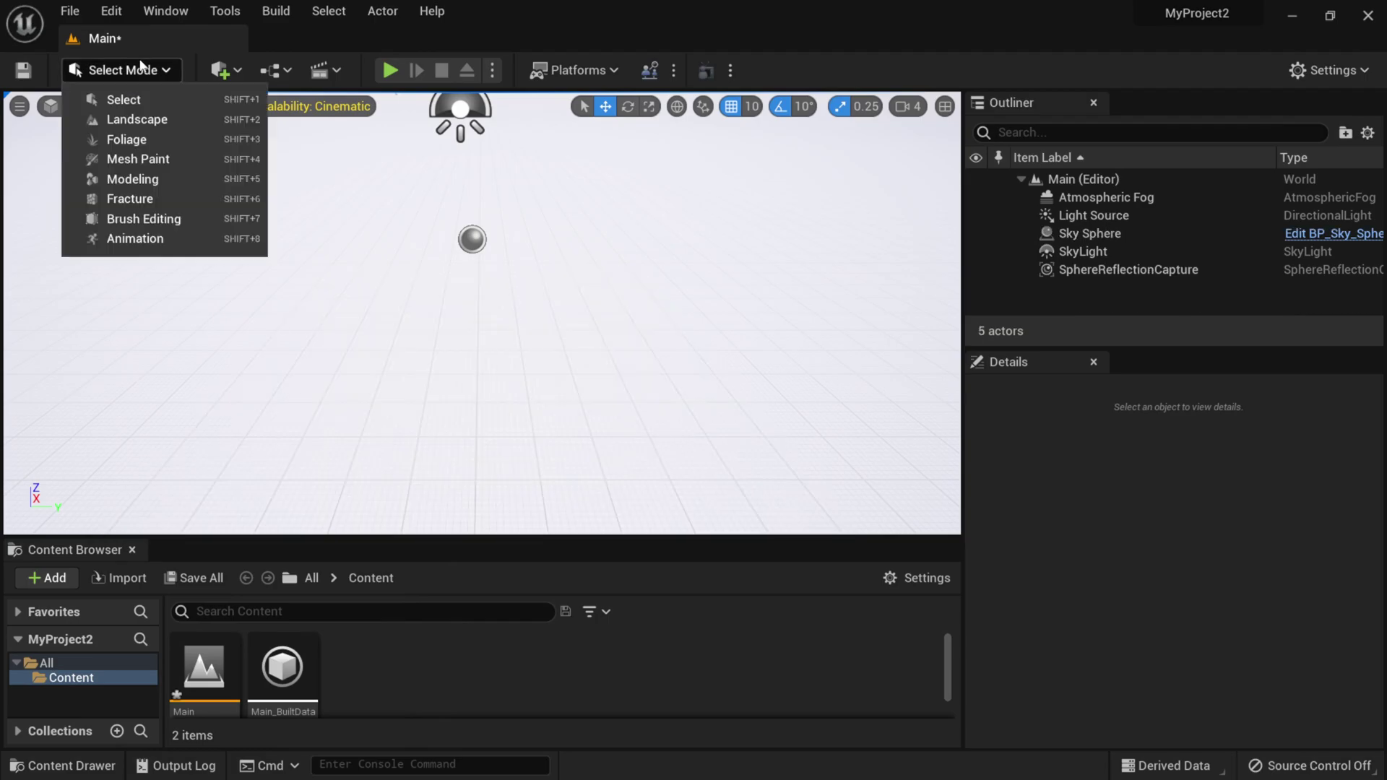
left_click(188, 172)
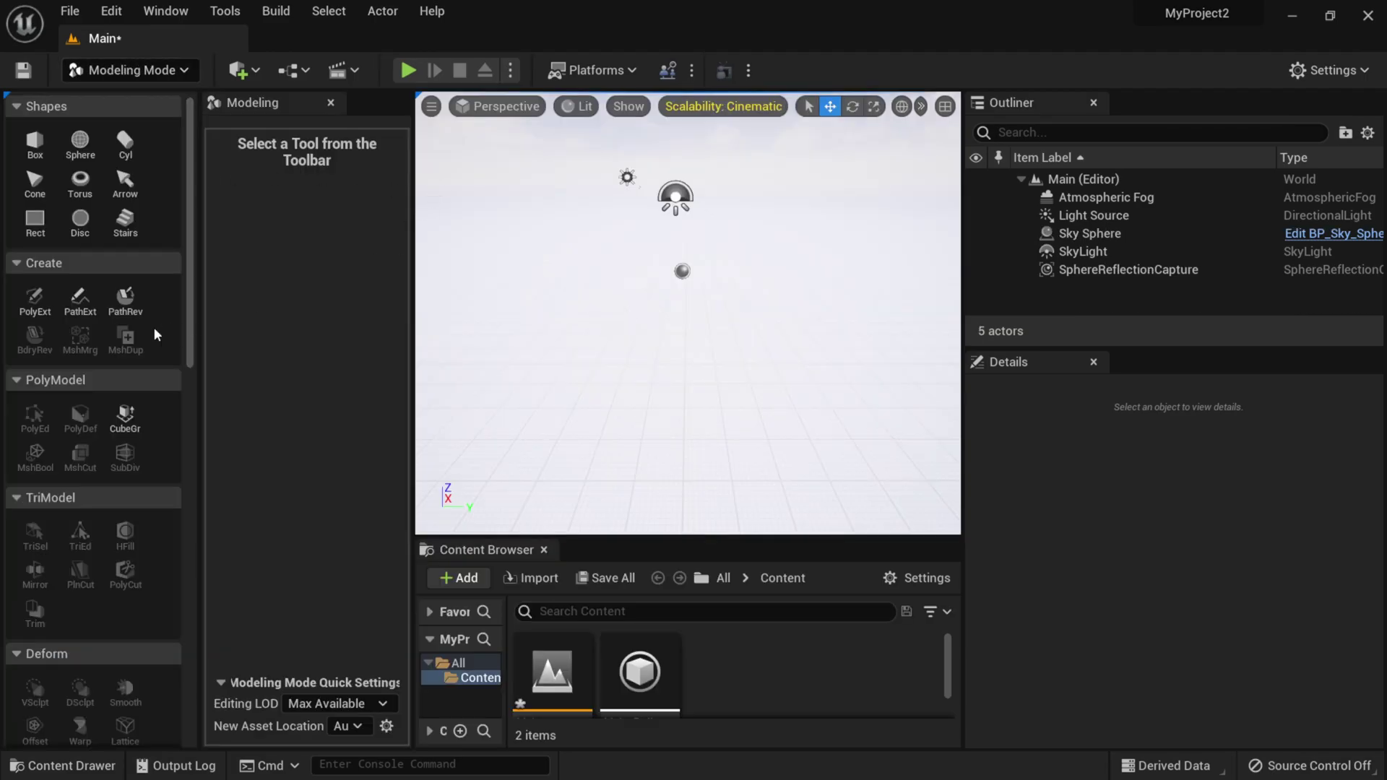
left_click_drag(200, 325, 243, 325)
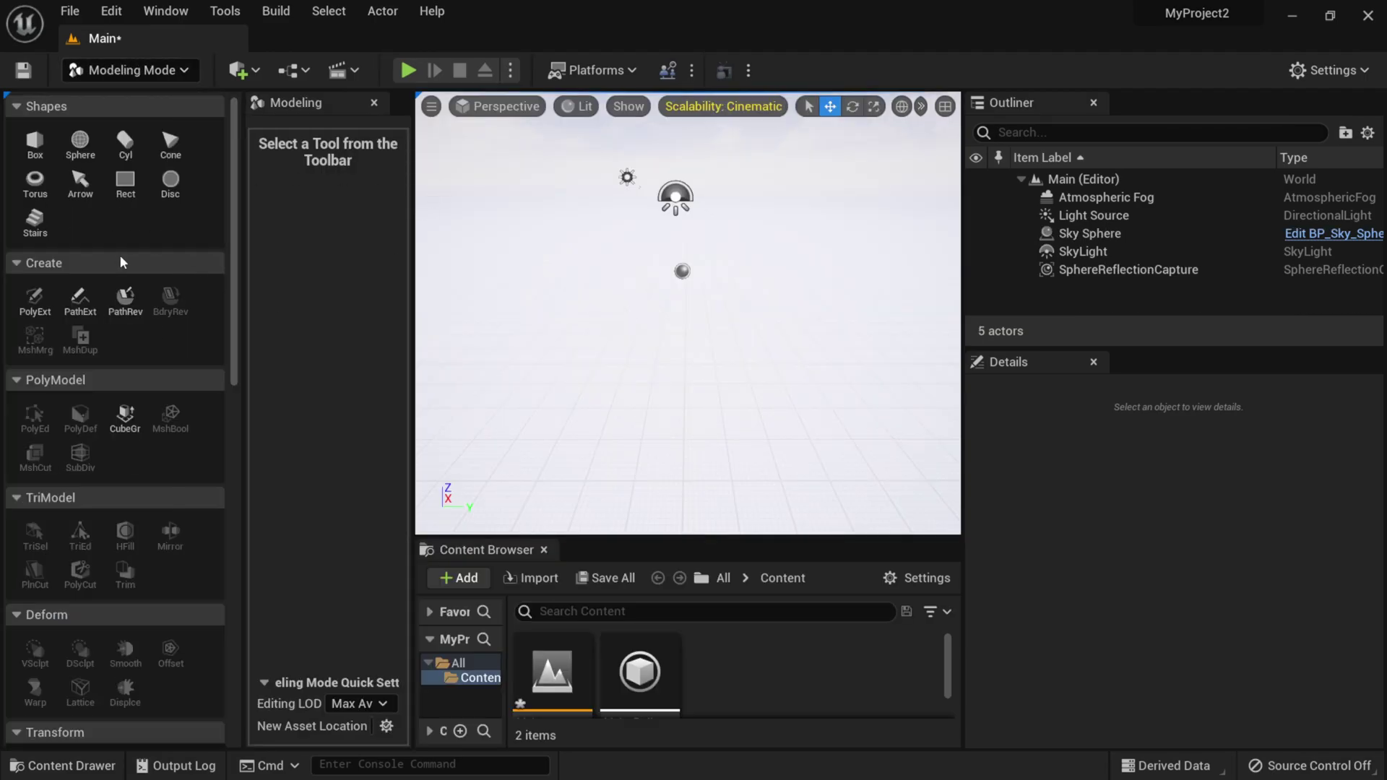
left_click(121, 189)
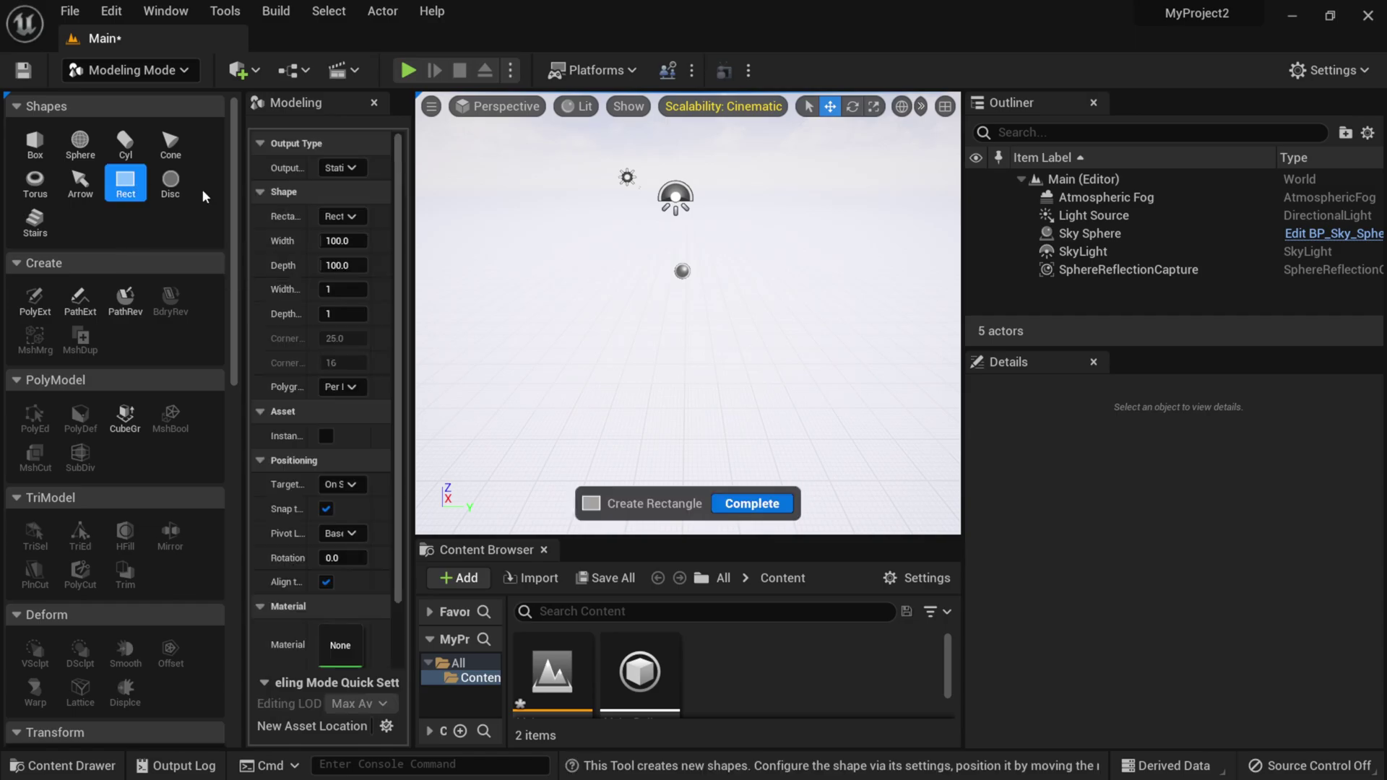
left_click_drag(411, 189, 521, 193)
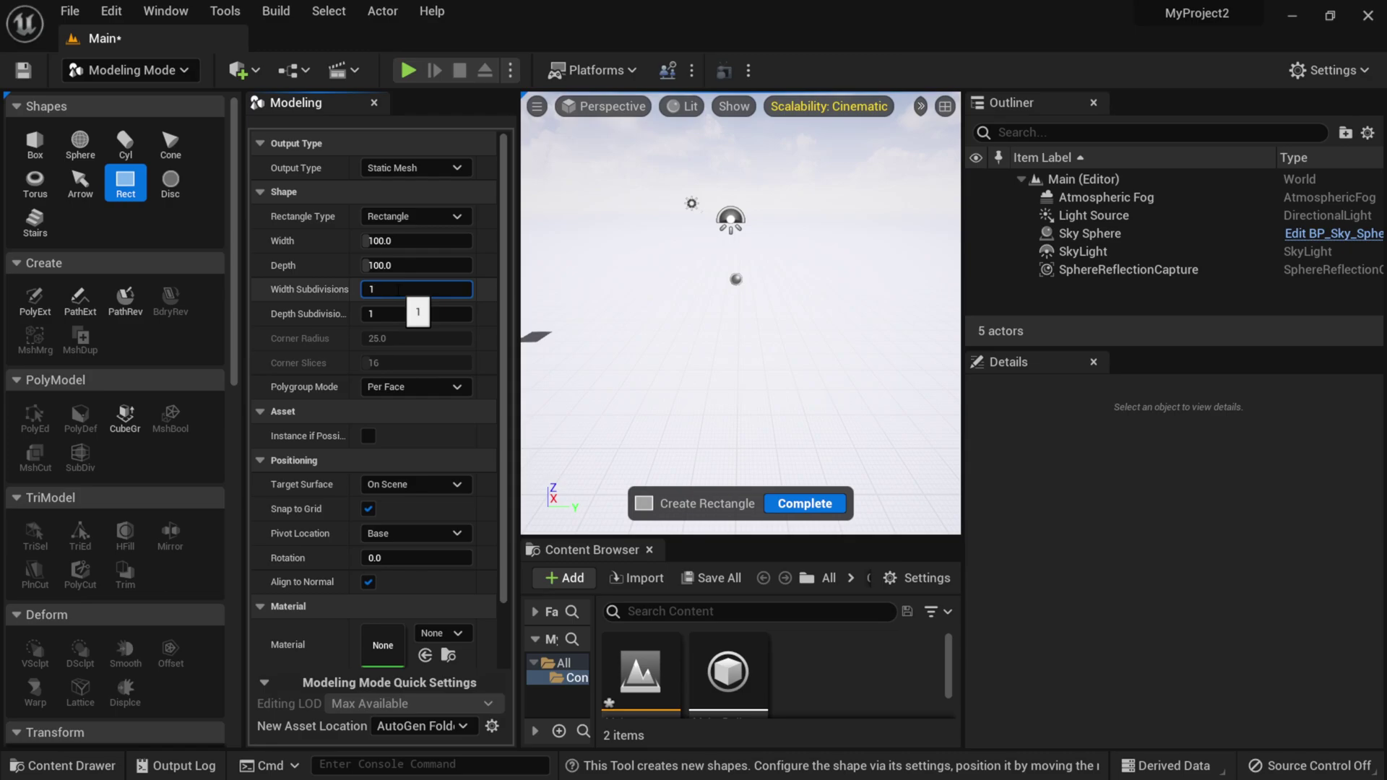
- Give the rectangle 100 by 100 subdivisions and a 500 by 500 size
key("Tab")
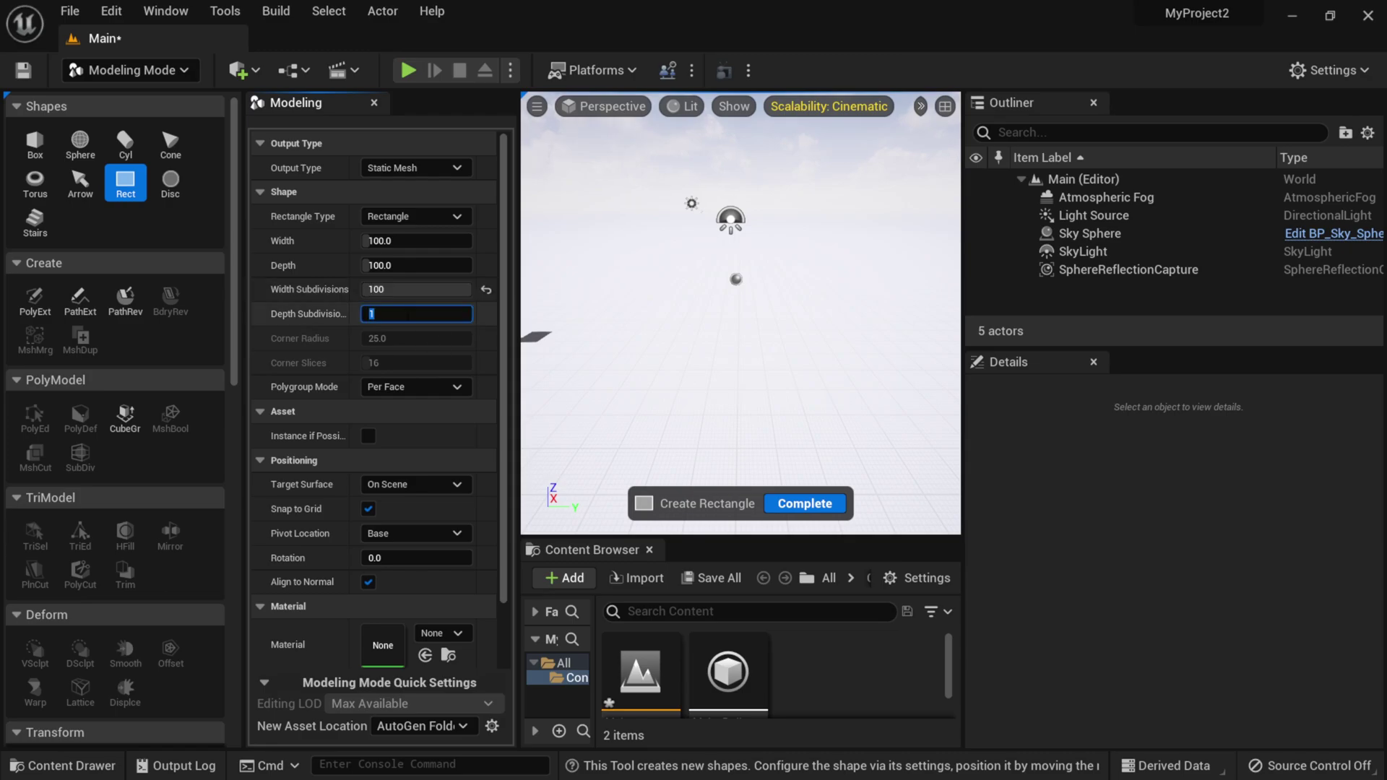
left_click_drag(405, 240, 440, 241)
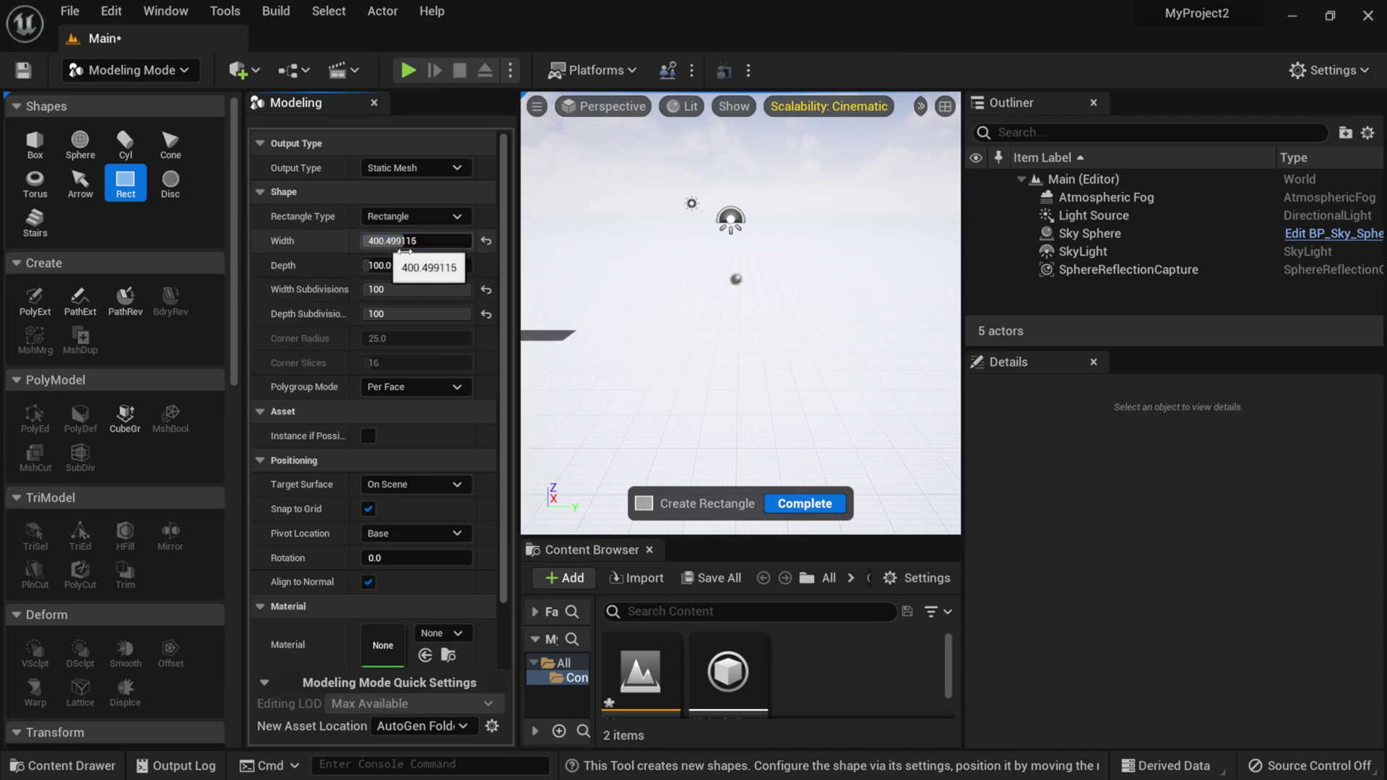
left_click(396, 255)
key("shift+Tab")
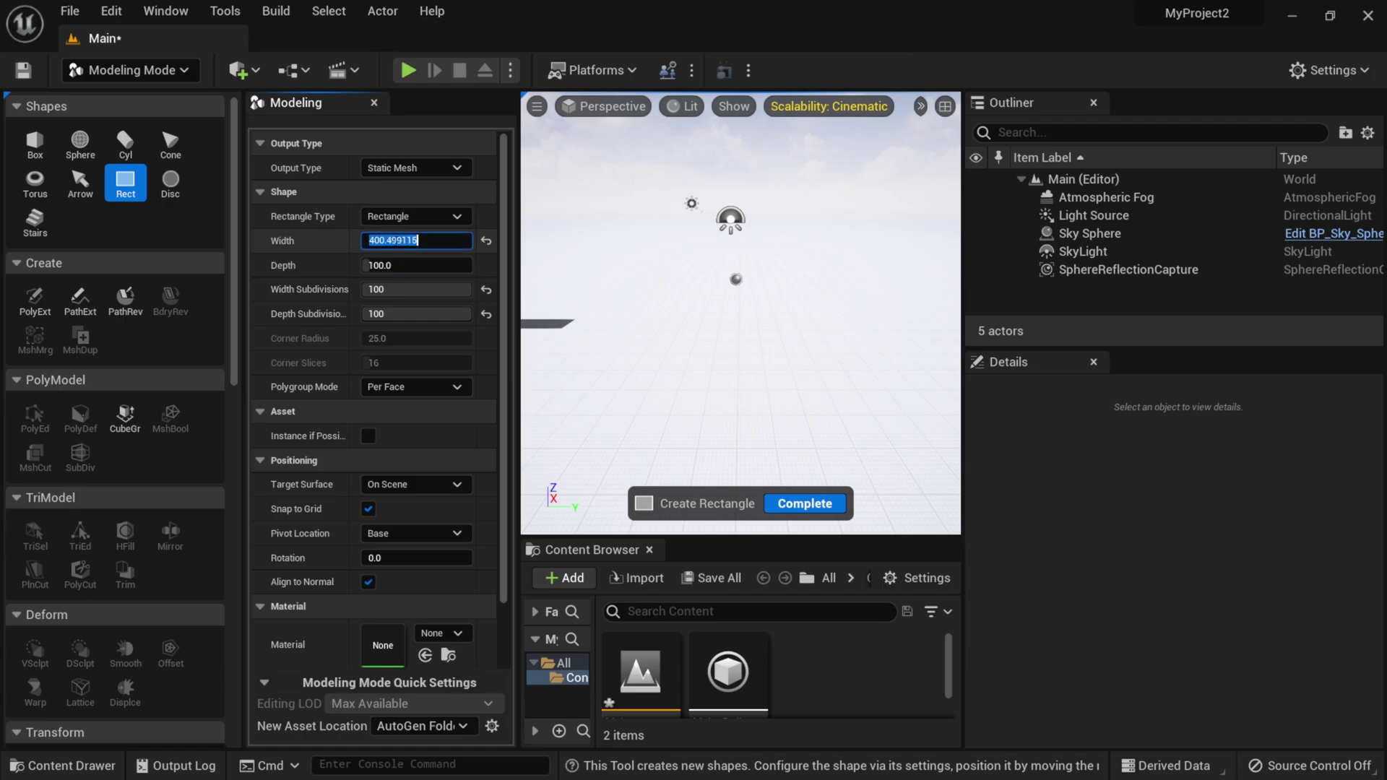
key("Tab")
type("500")
key("Return")
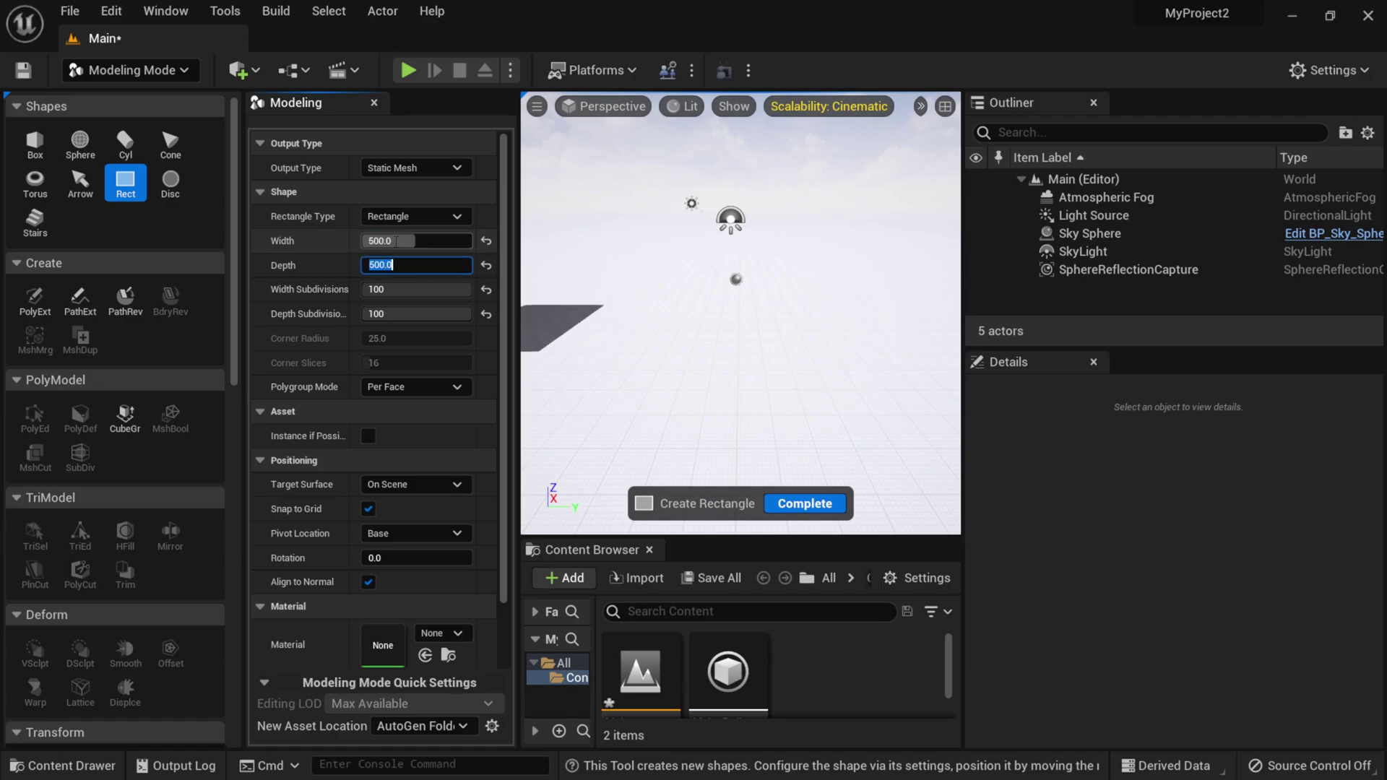
- Place the rectangle in the level, complete it and return to Select Mode
left_click(741, 362)
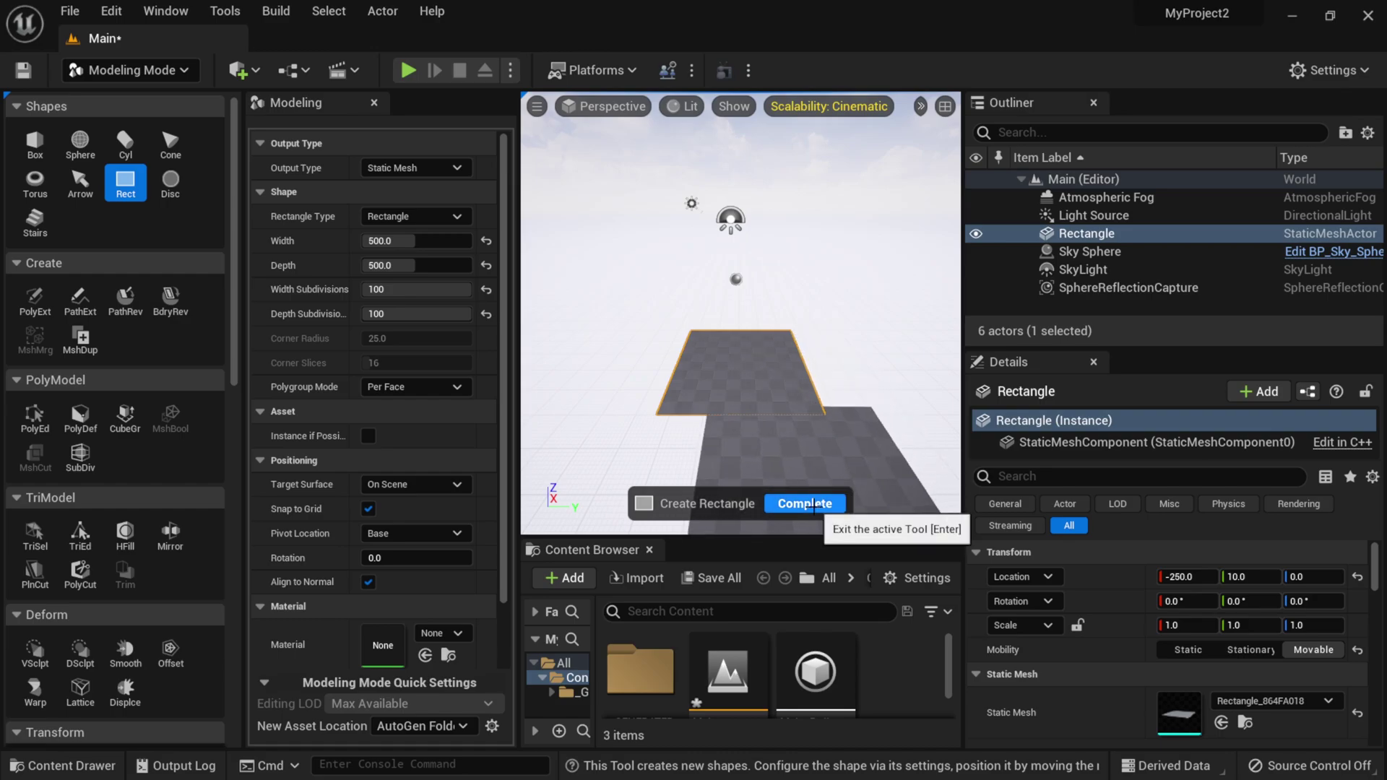
left_click(805, 503)
left_click(112, 75)
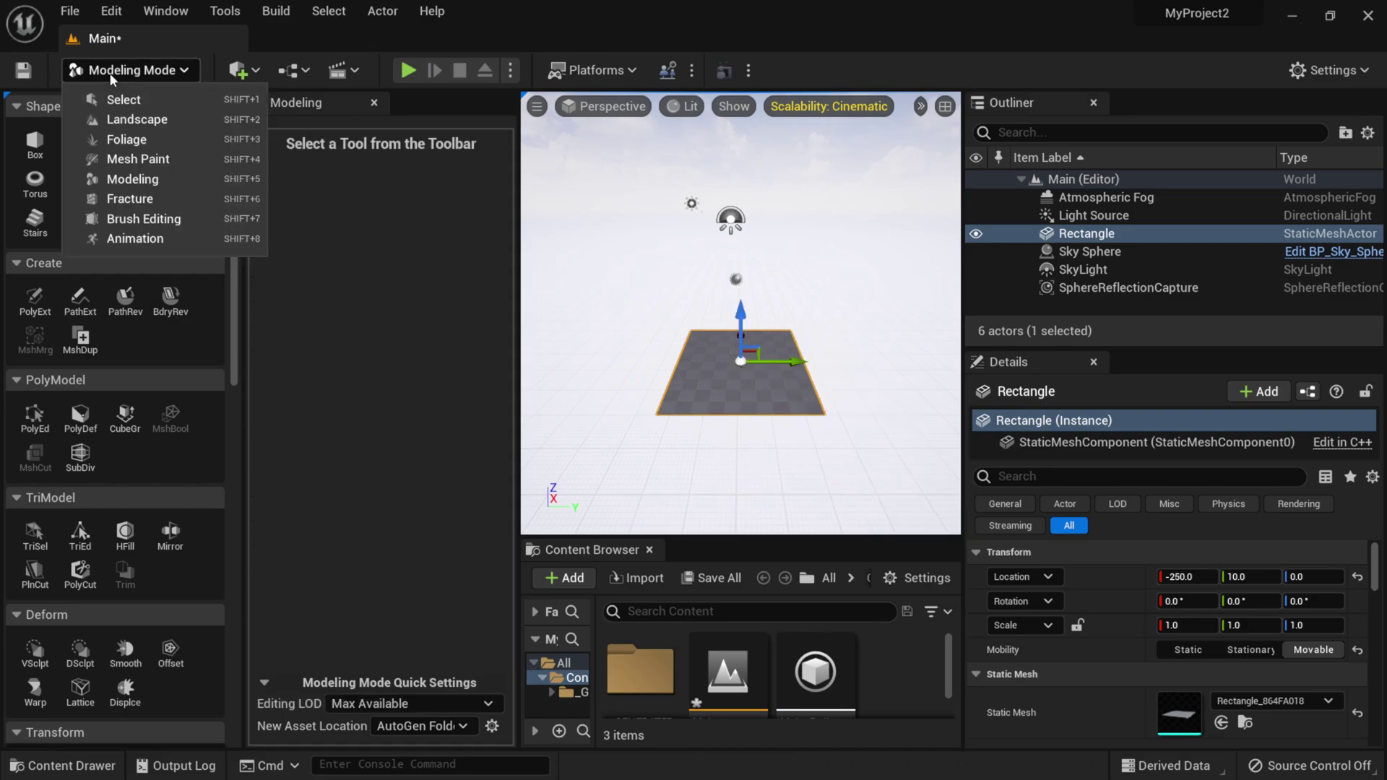
left_click(120, 97)
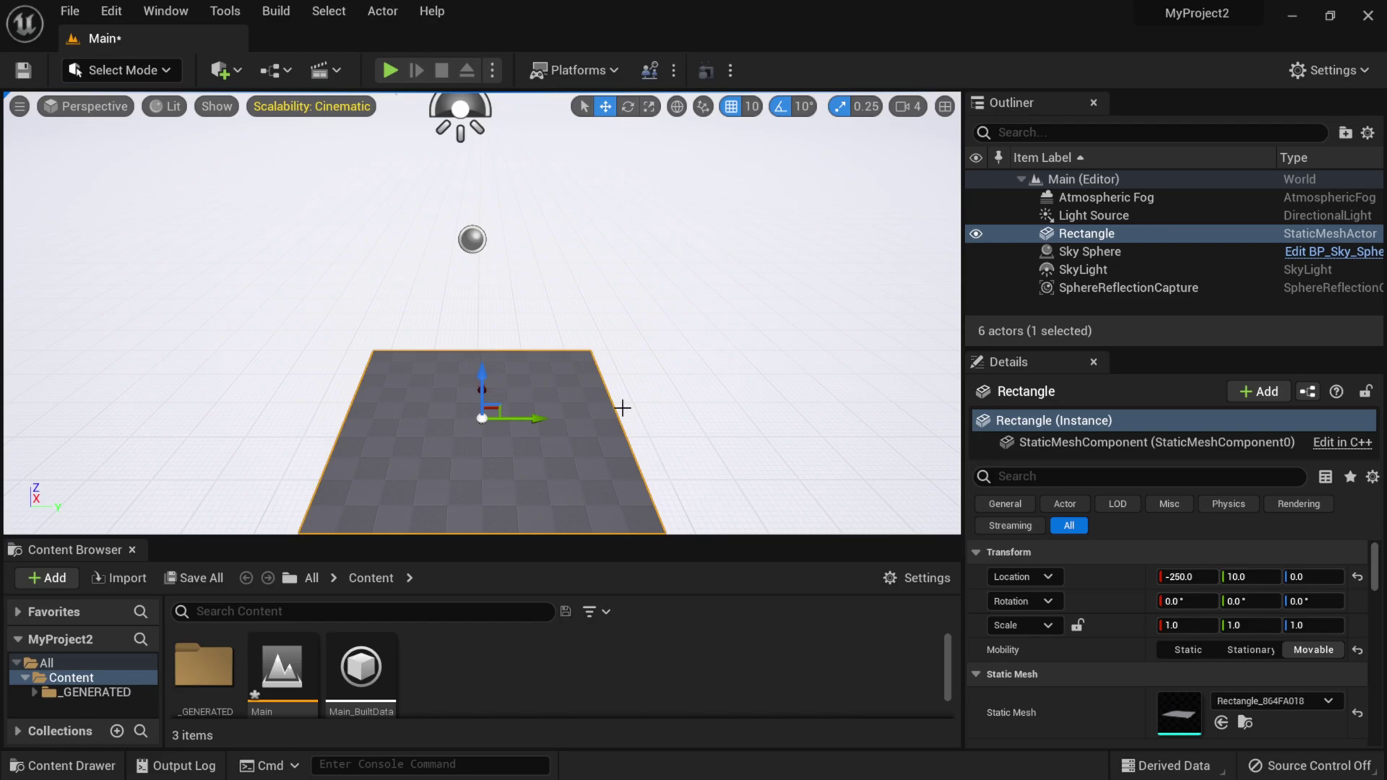
middle_click_drag(482, 304, 471, 325)
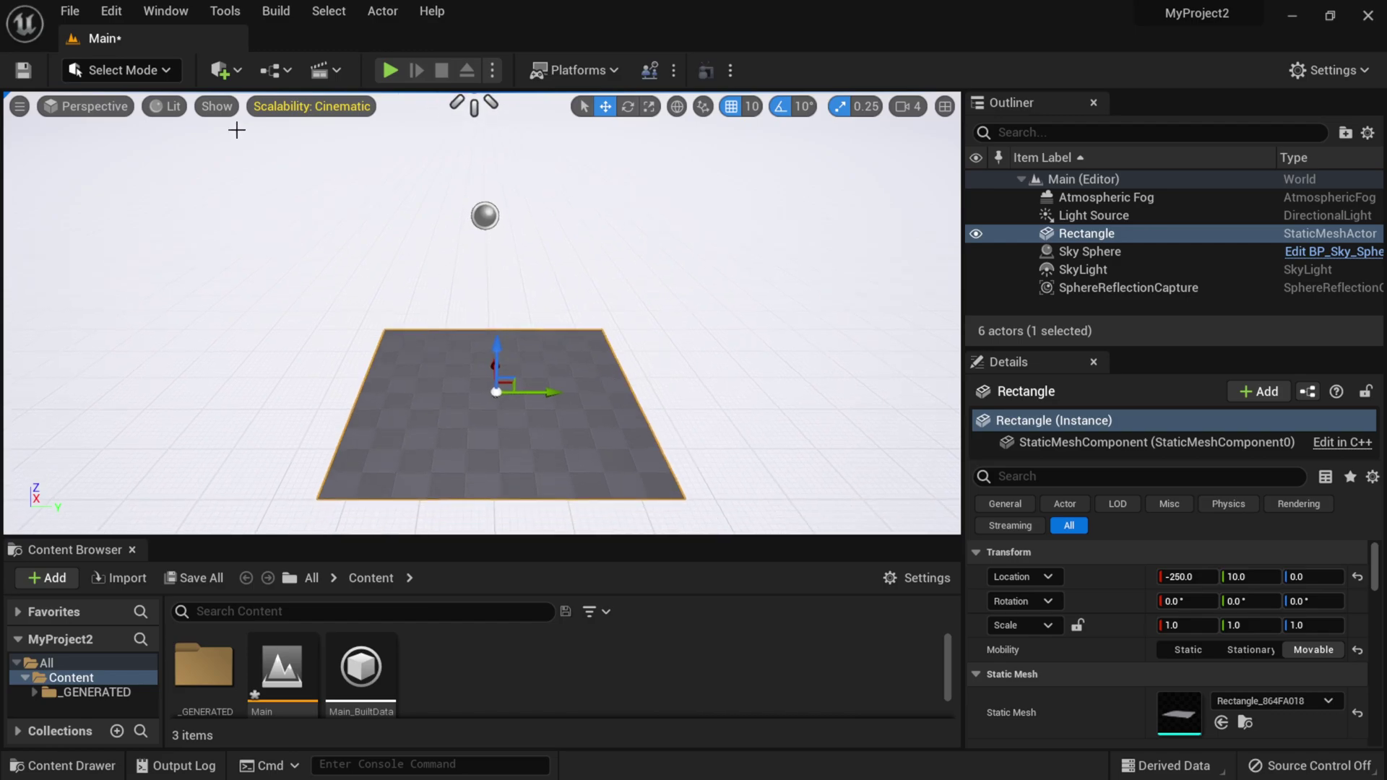
left_click(85, 106)
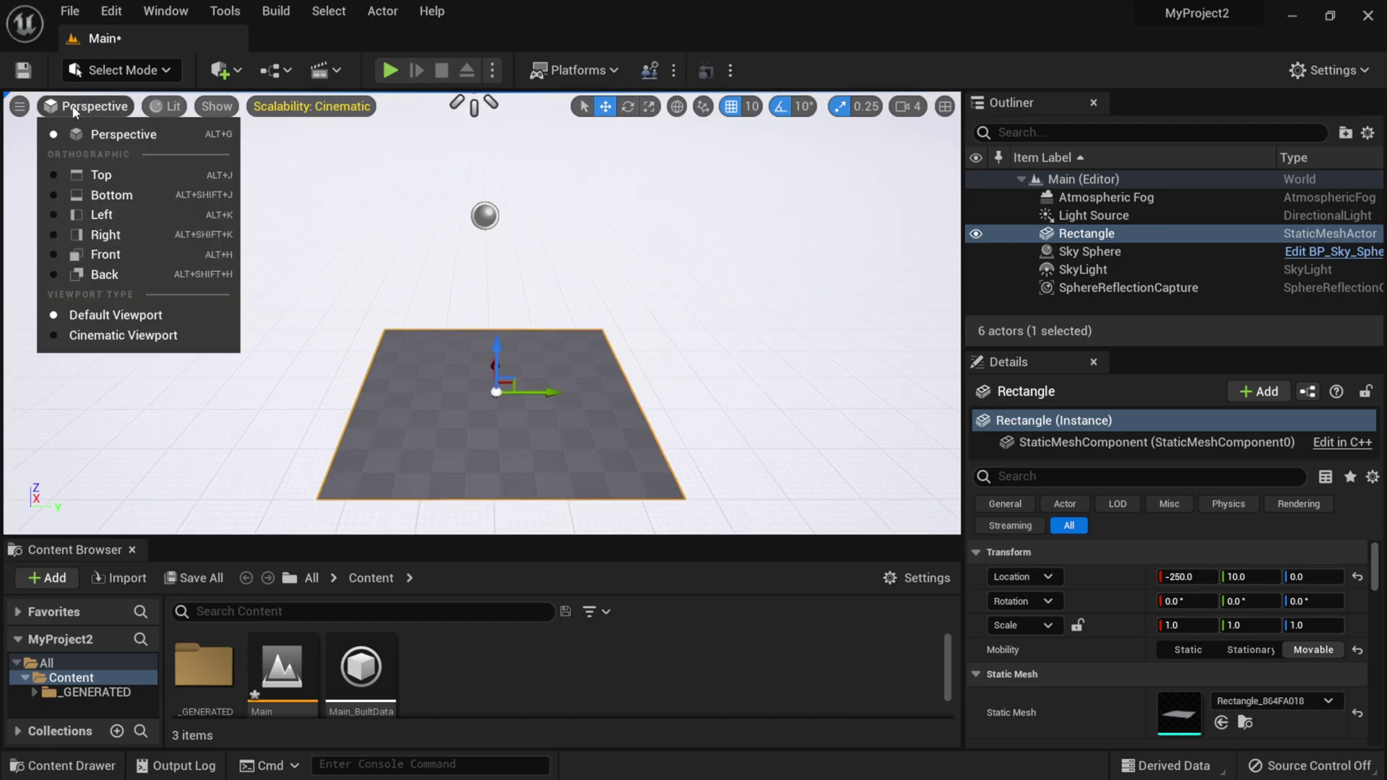
left_click(166, 107)
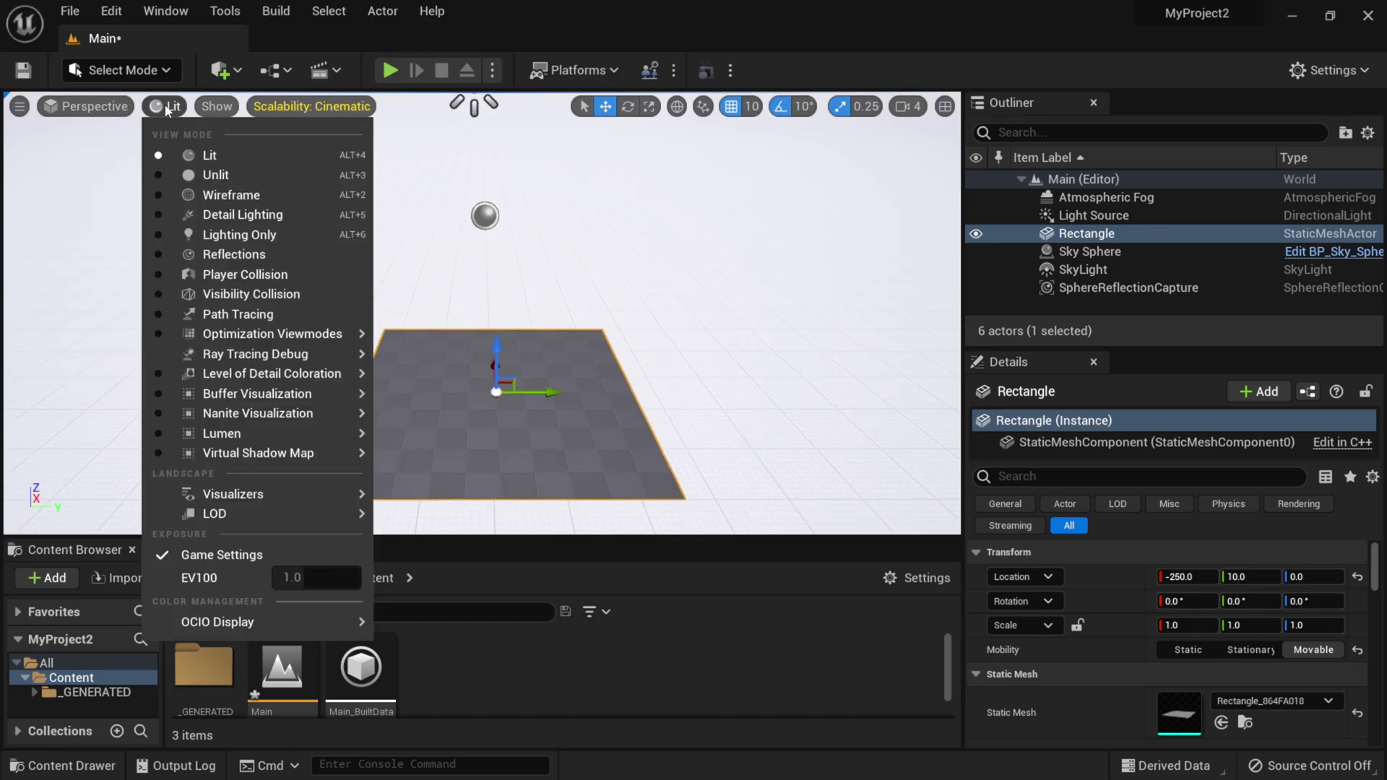
left_click(216, 195)
scroll(538, 396, "up", 6)
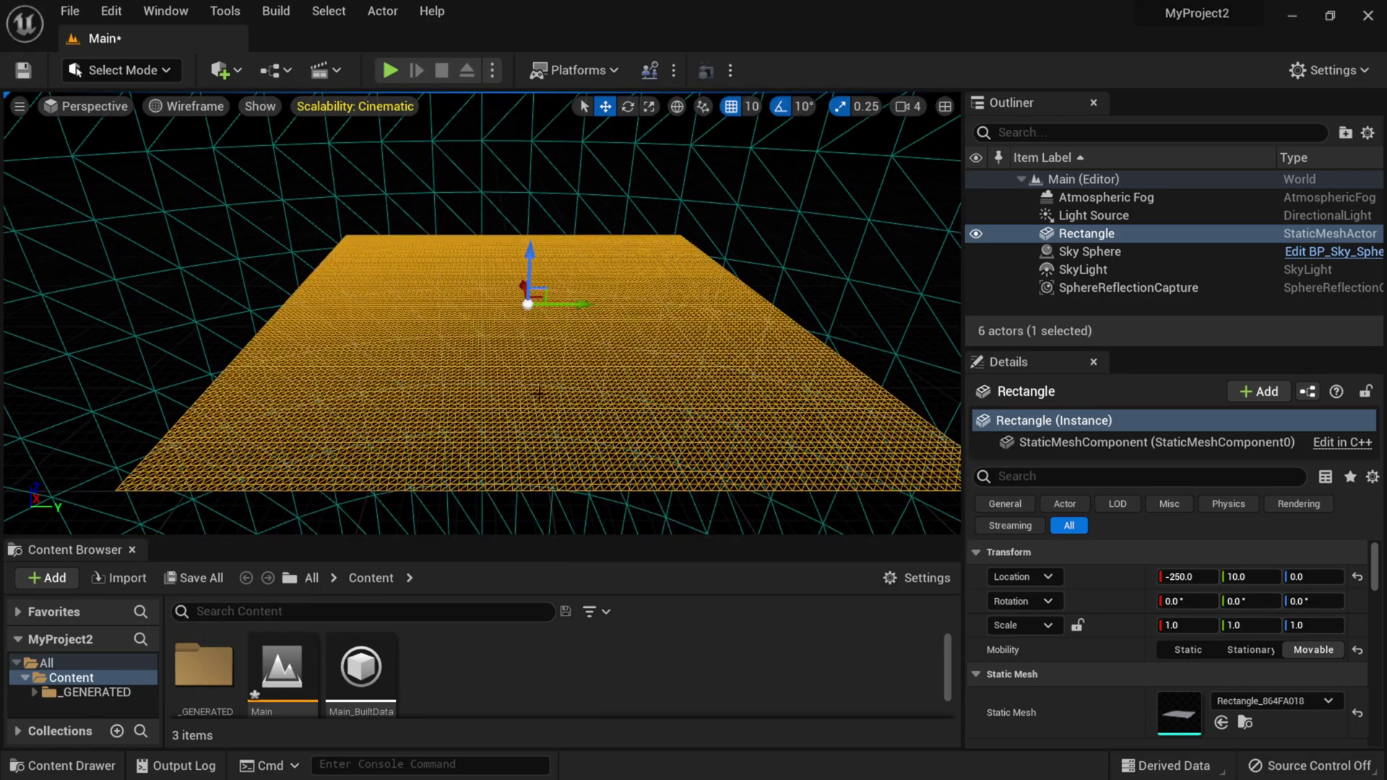
scroll(538, 396, "up", 6)
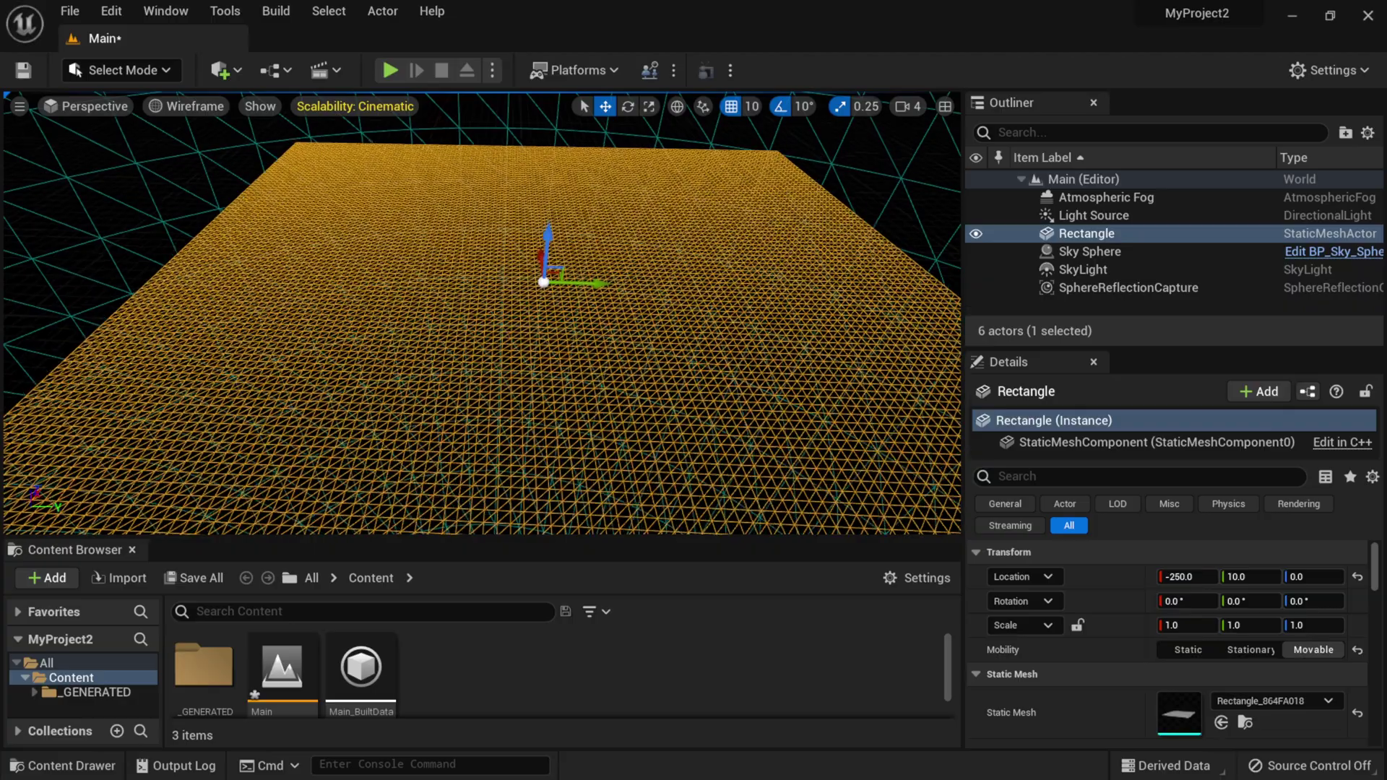
scroll(538, 379, "up", 4)
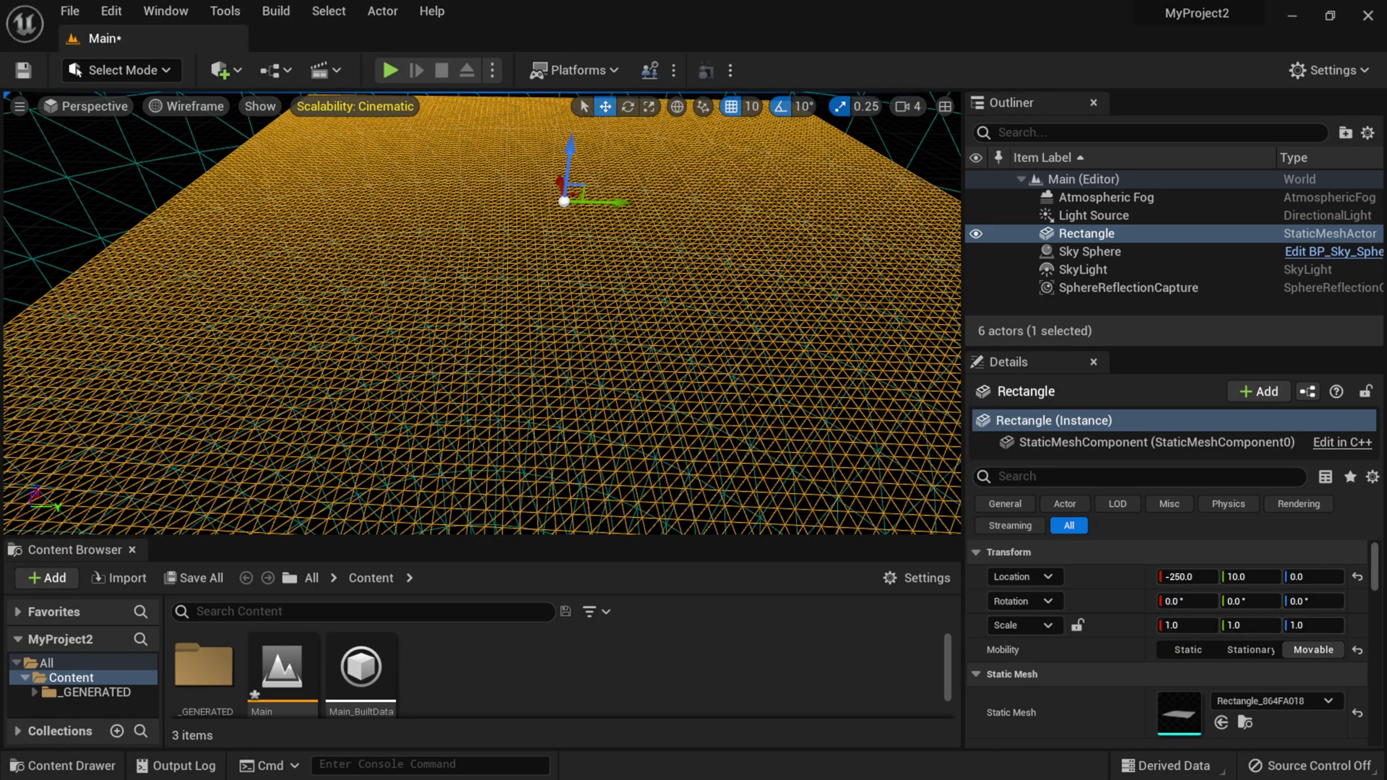
scroll(753, 388, "down", 8)
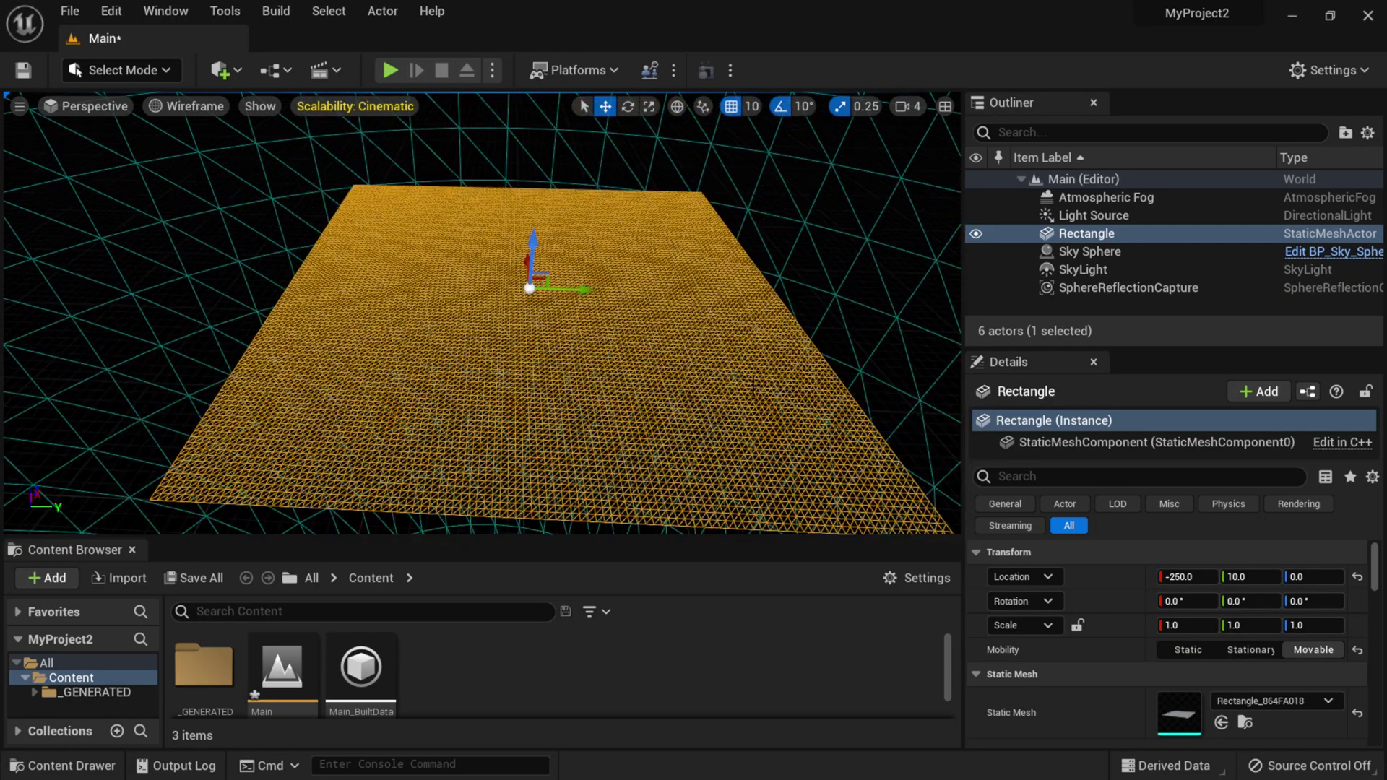
scroll(736, 388, "up", 3)
right_click_drag(677, 356, 499, 340)
left_click(126, 70)
left_click(112, 108)
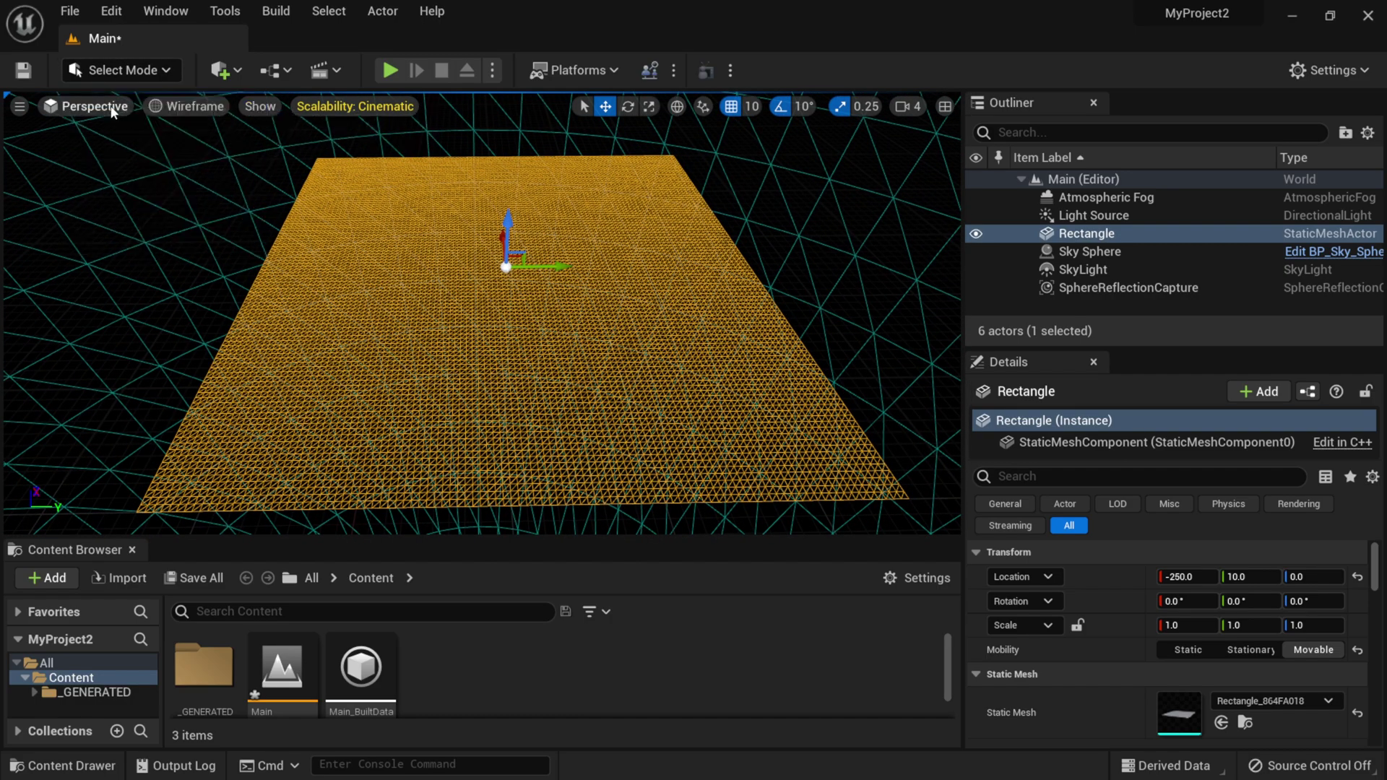
left_click(186, 107)
left_click(189, 157)
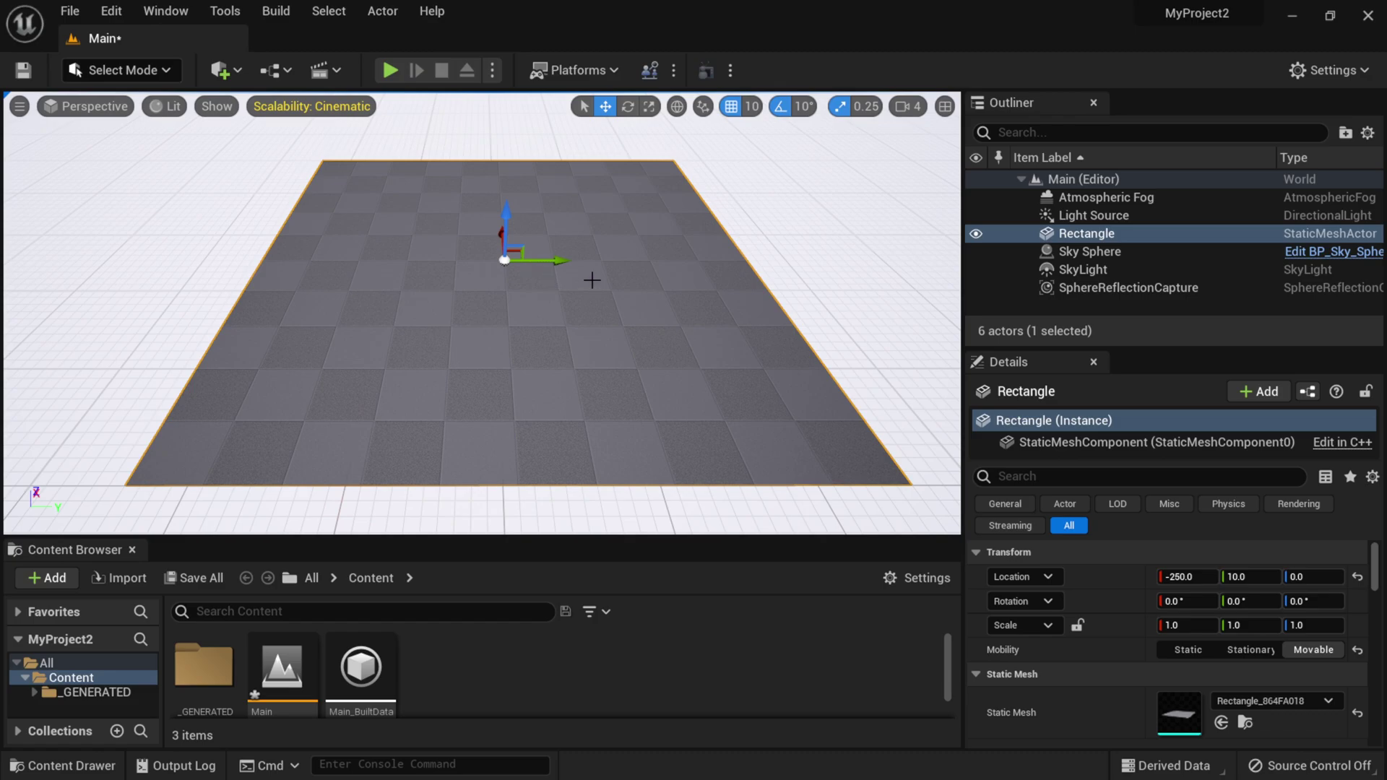
left_click(221, 72)
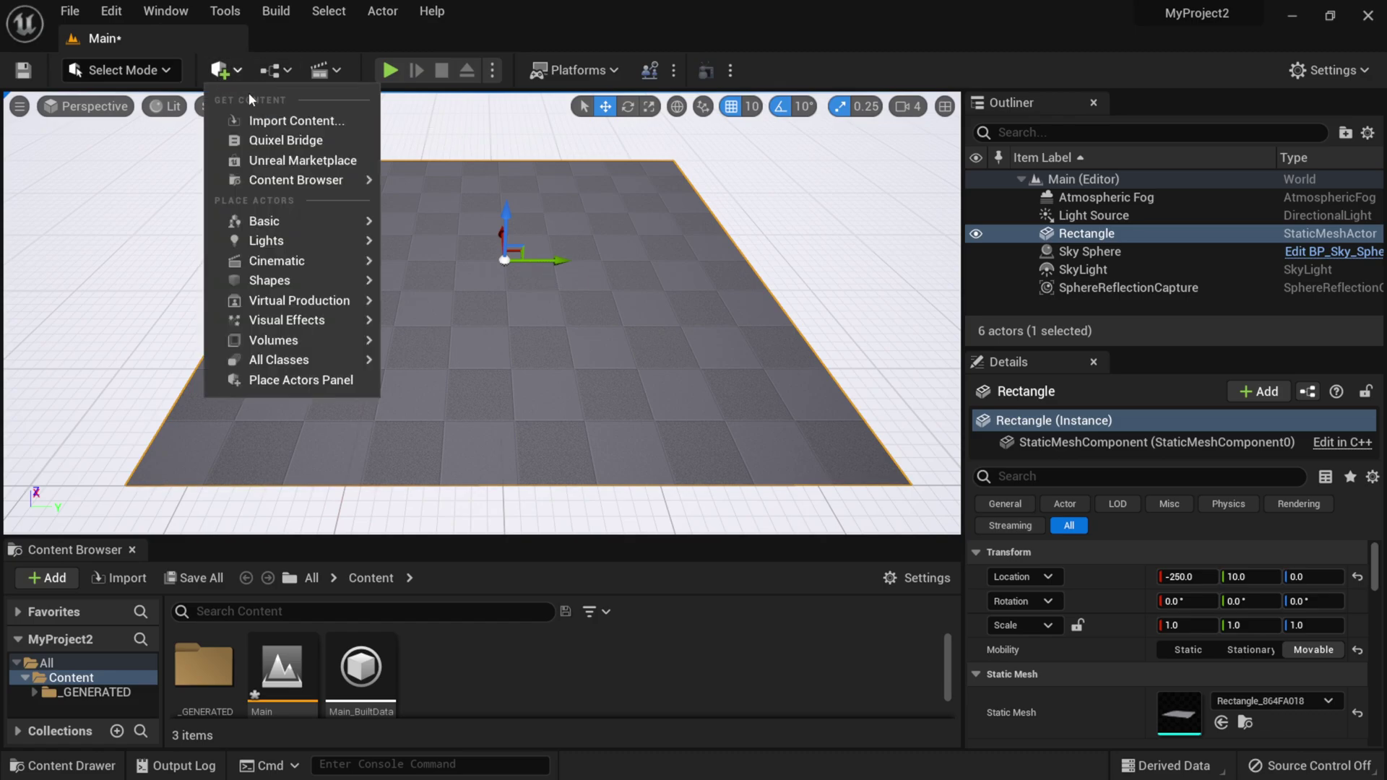
- Open Quixel Bridge full screen on the Local downloaded assets library
left_click(274, 140)
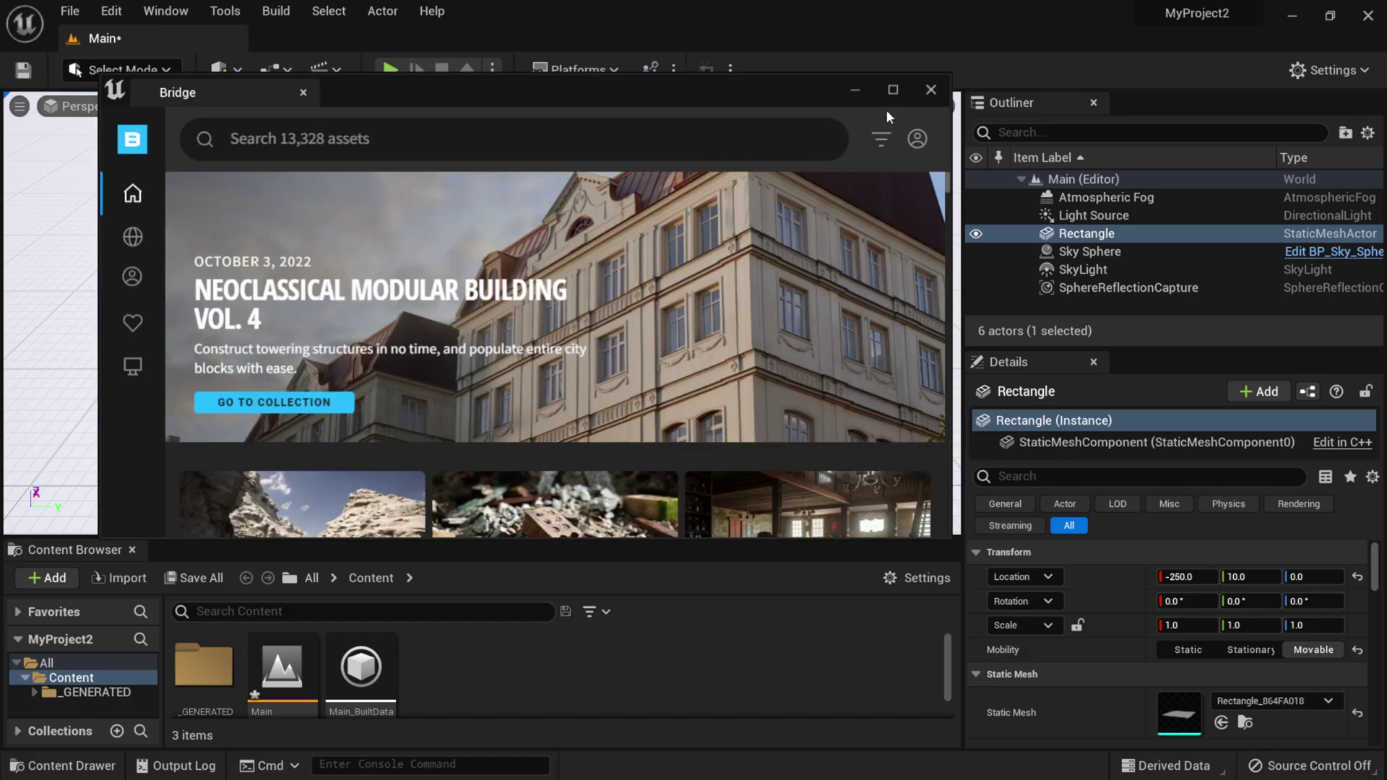
left_click(892, 91)
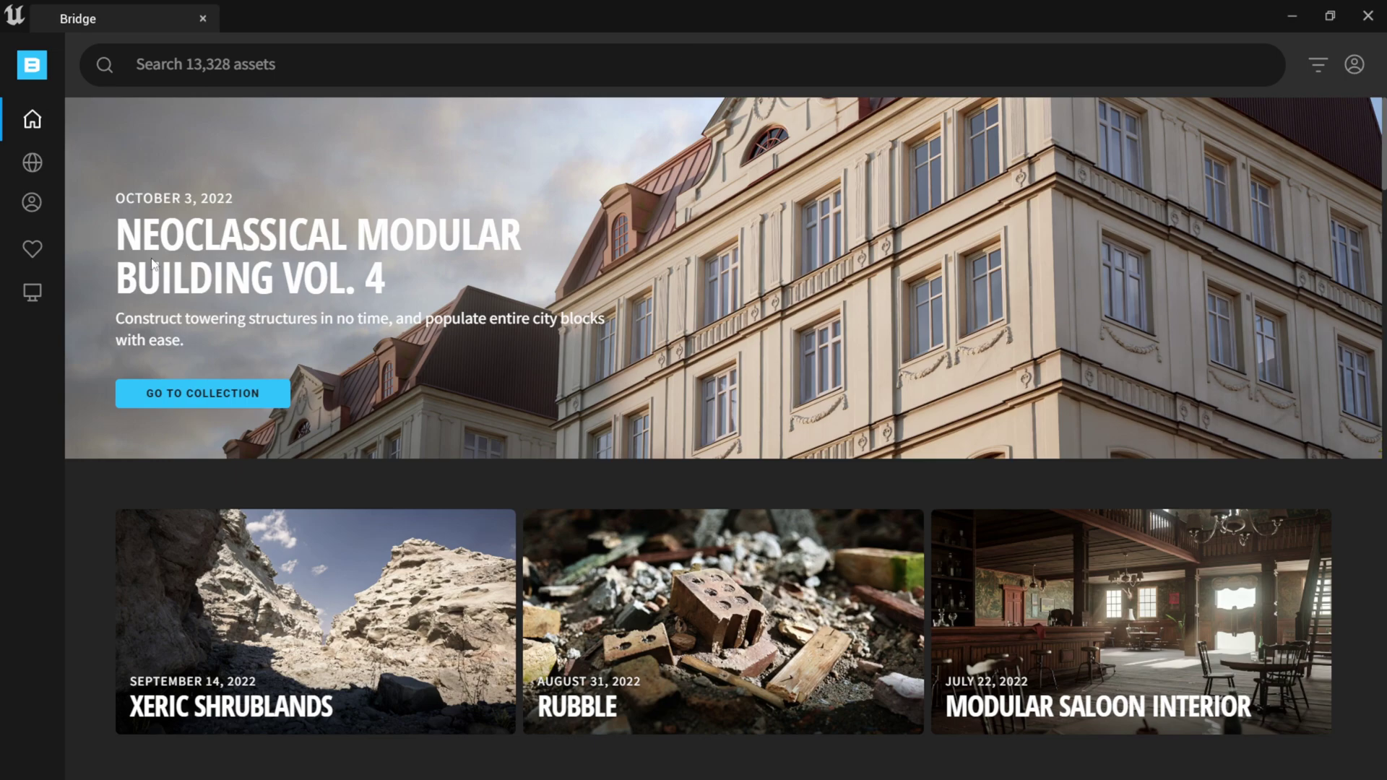
left_click(32, 293)
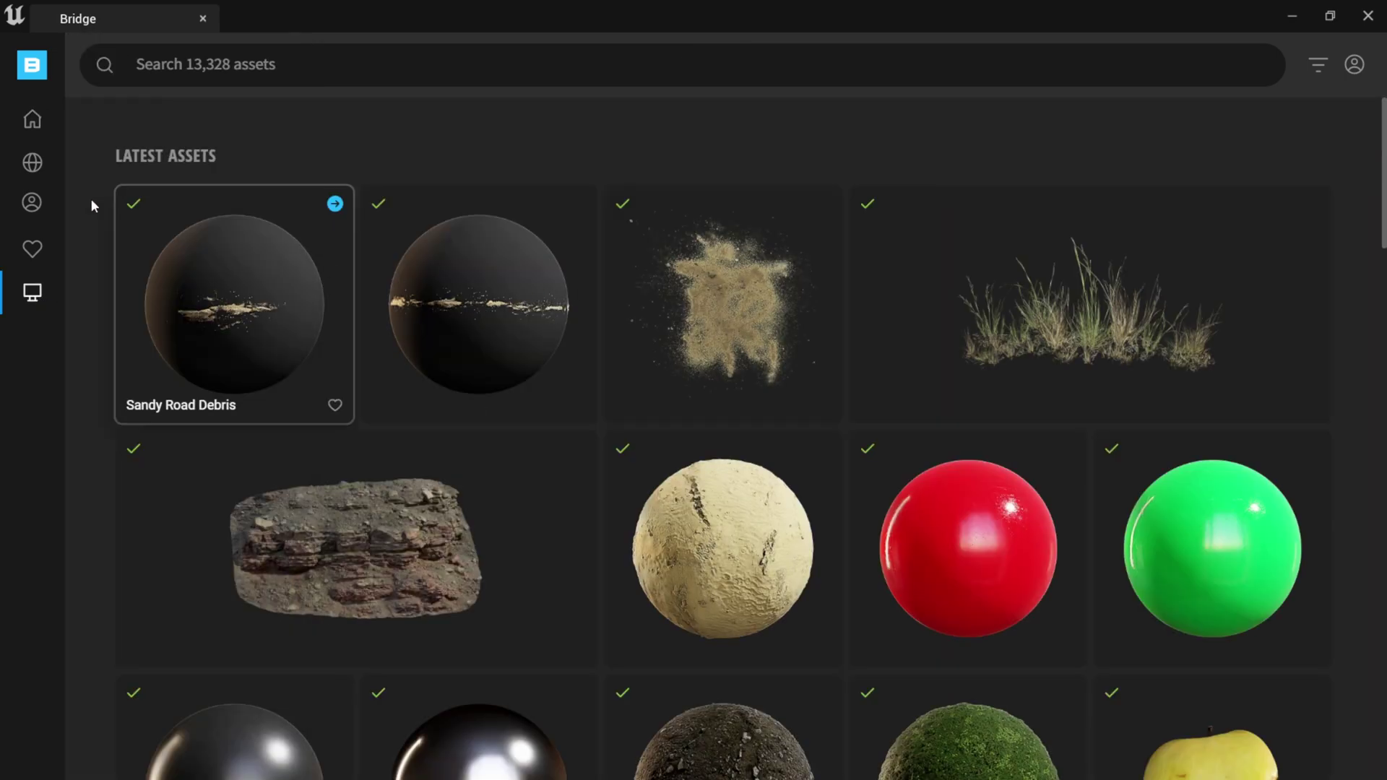
scroll(584, 386, "down", 5)
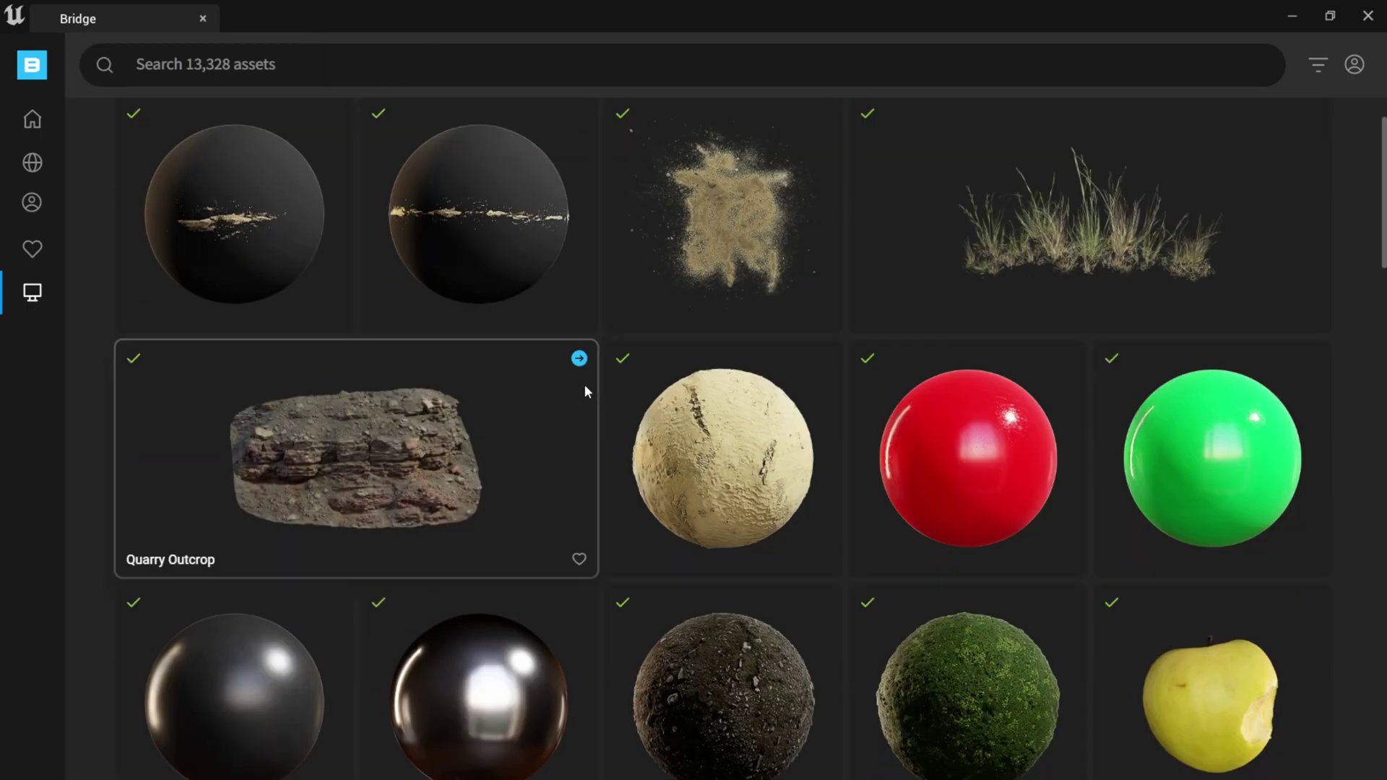
scroll(584, 392, "down", 1)
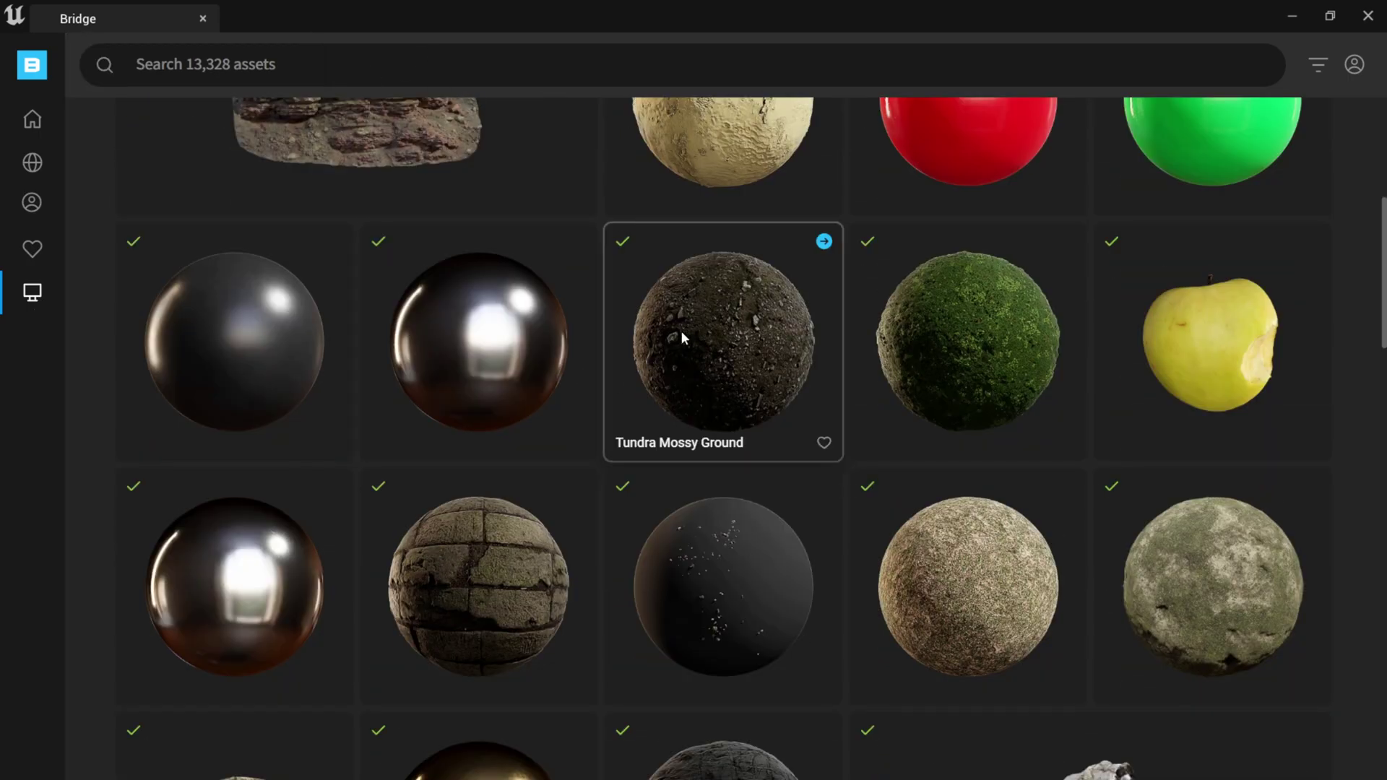
- Get the Tundra Mossy Ground surface at High quality
left_click(681, 333)
scroll(504, 338, "up", 1)
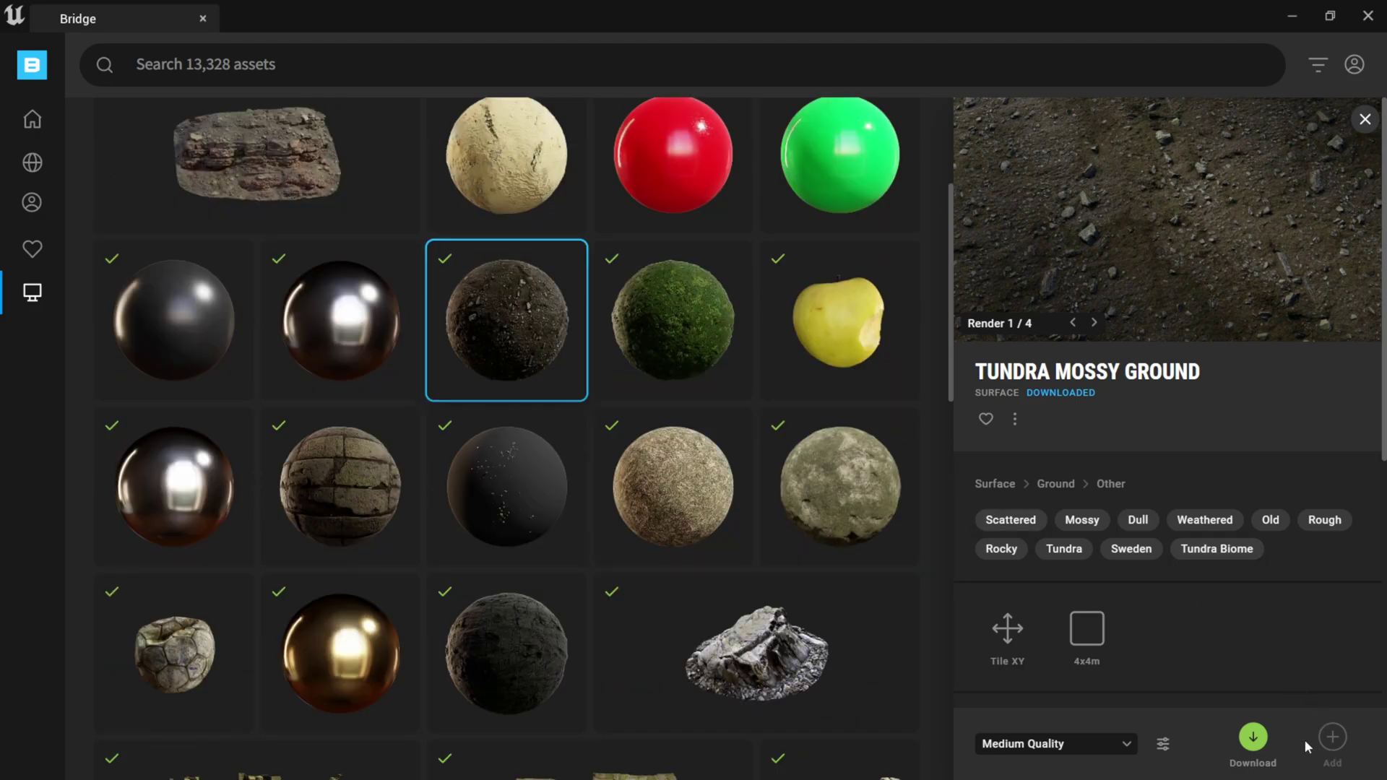
left_click(1049, 744)
left_click(1040, 711)
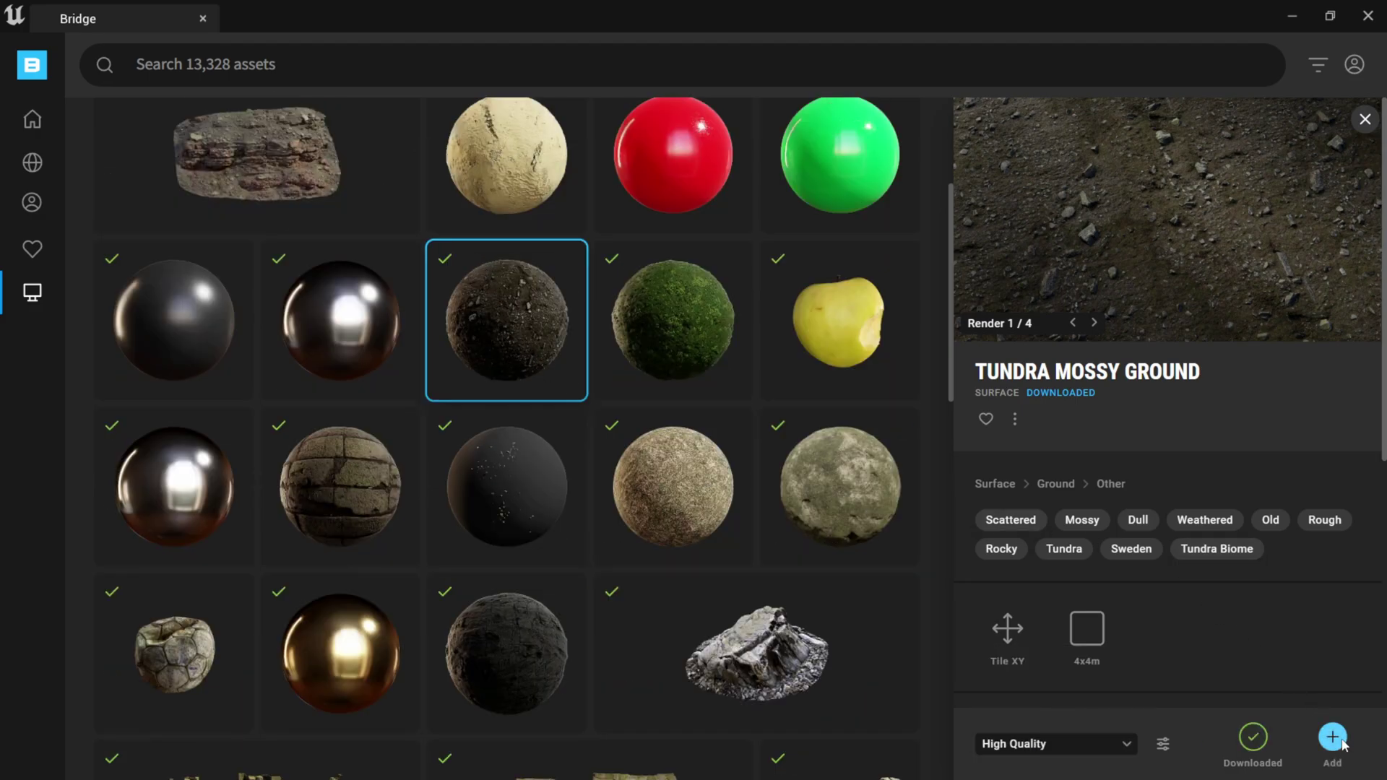
- Review the Clover Patches and Mossy Stone Floor details, then close Bridge
left_click(667, 364)
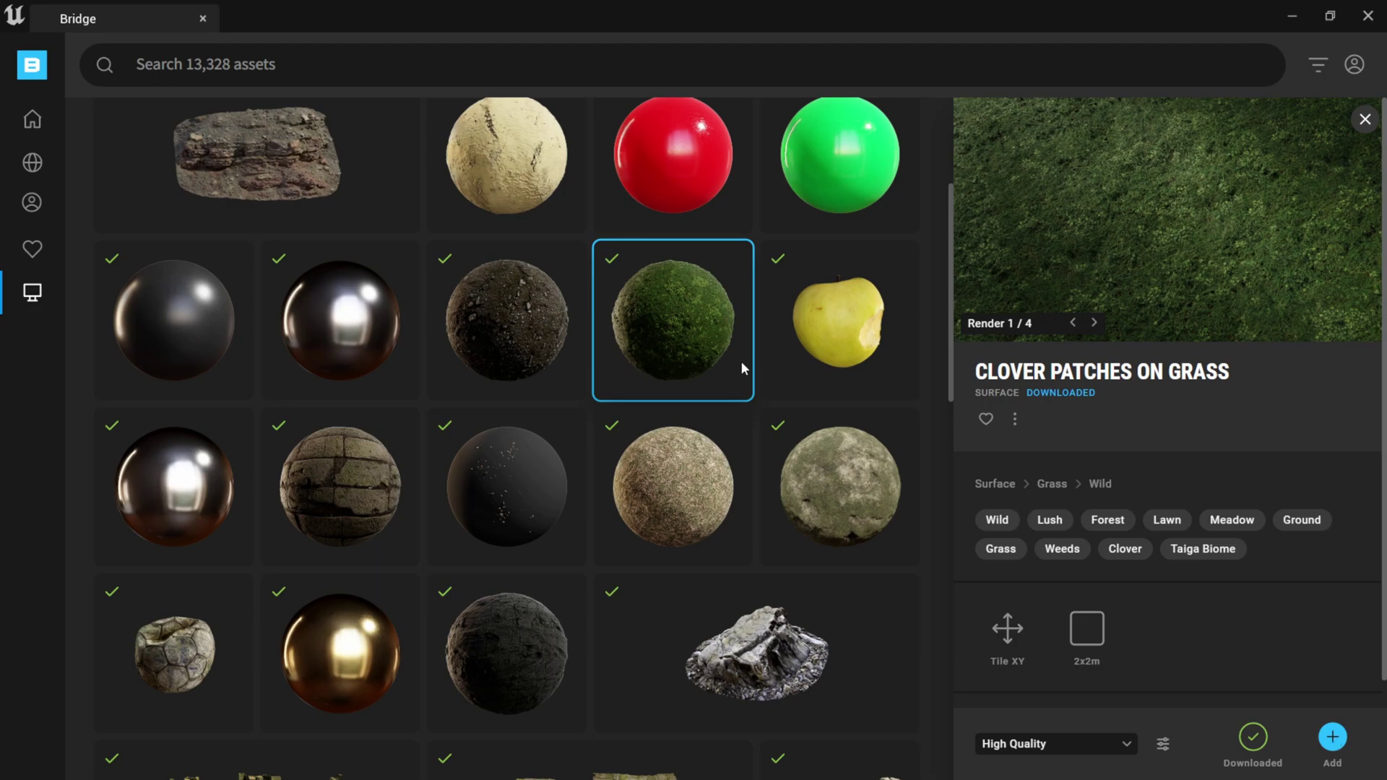
left_click(348, 478)
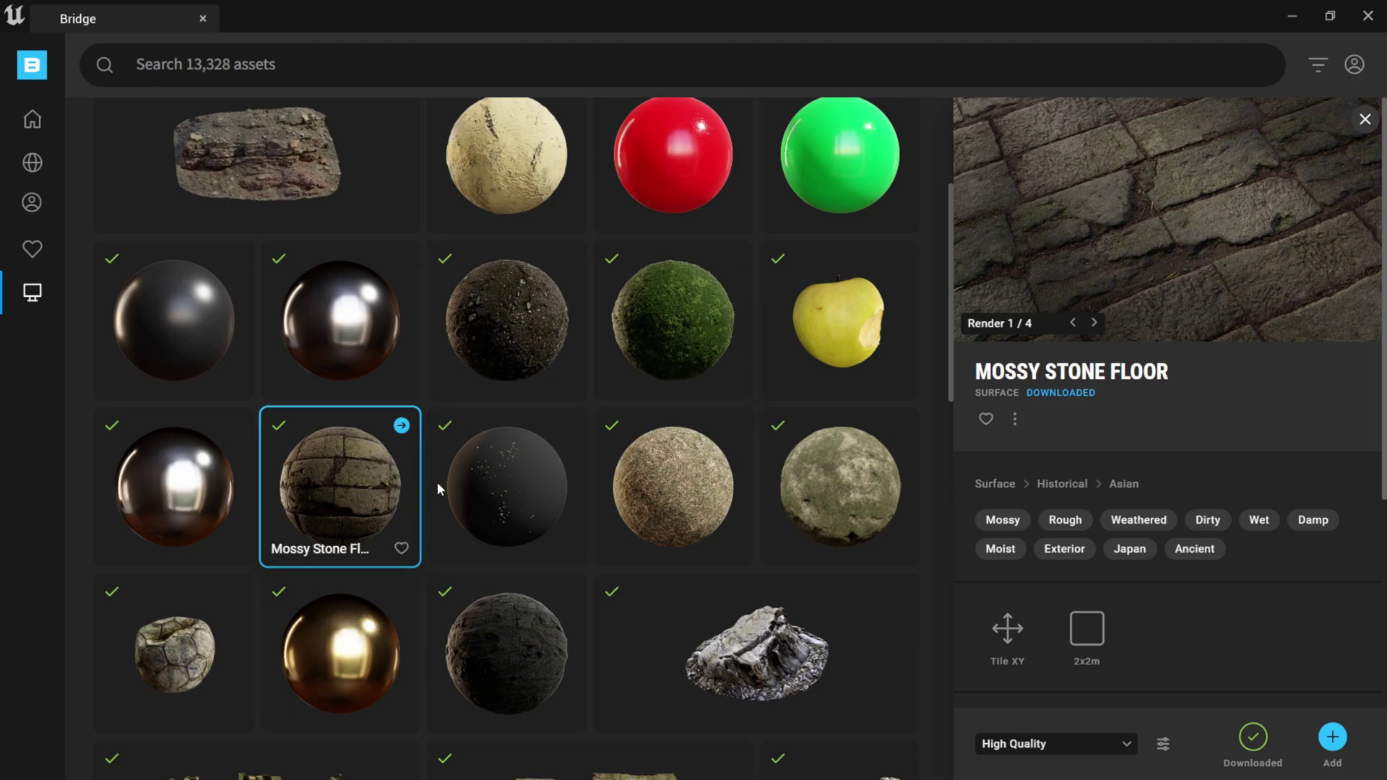
left_click(1368, 16)
- Enlarge the Content Browser and browse the Megascans Surfaces subfolders
left_click_drag(527, 538, 529, 426)
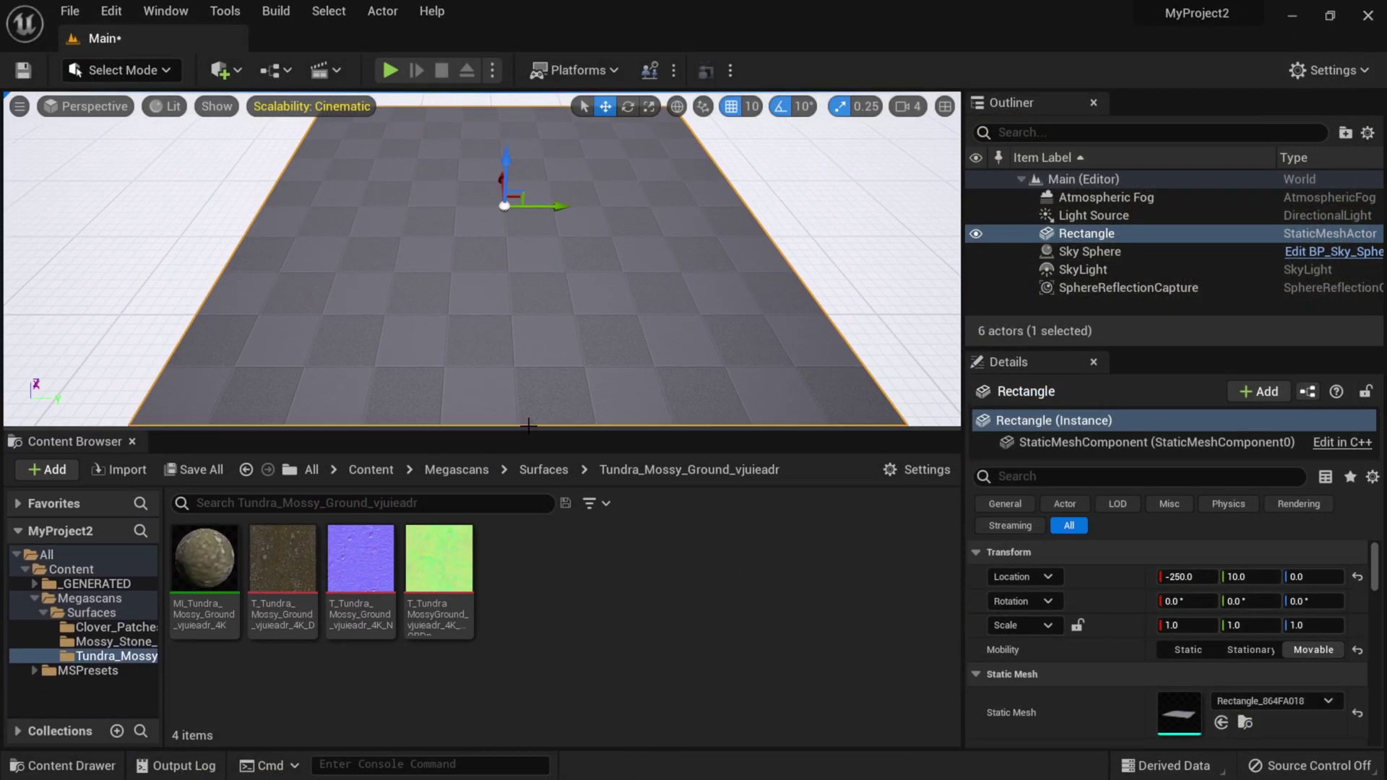
left_click(86, 612)
left_click(101, 627)
left_click(101, 642)
left_click(96, 656)
left_click(97, 627)
left_click(98, 641)
left_click(102, 656)
left_click(97, 642)
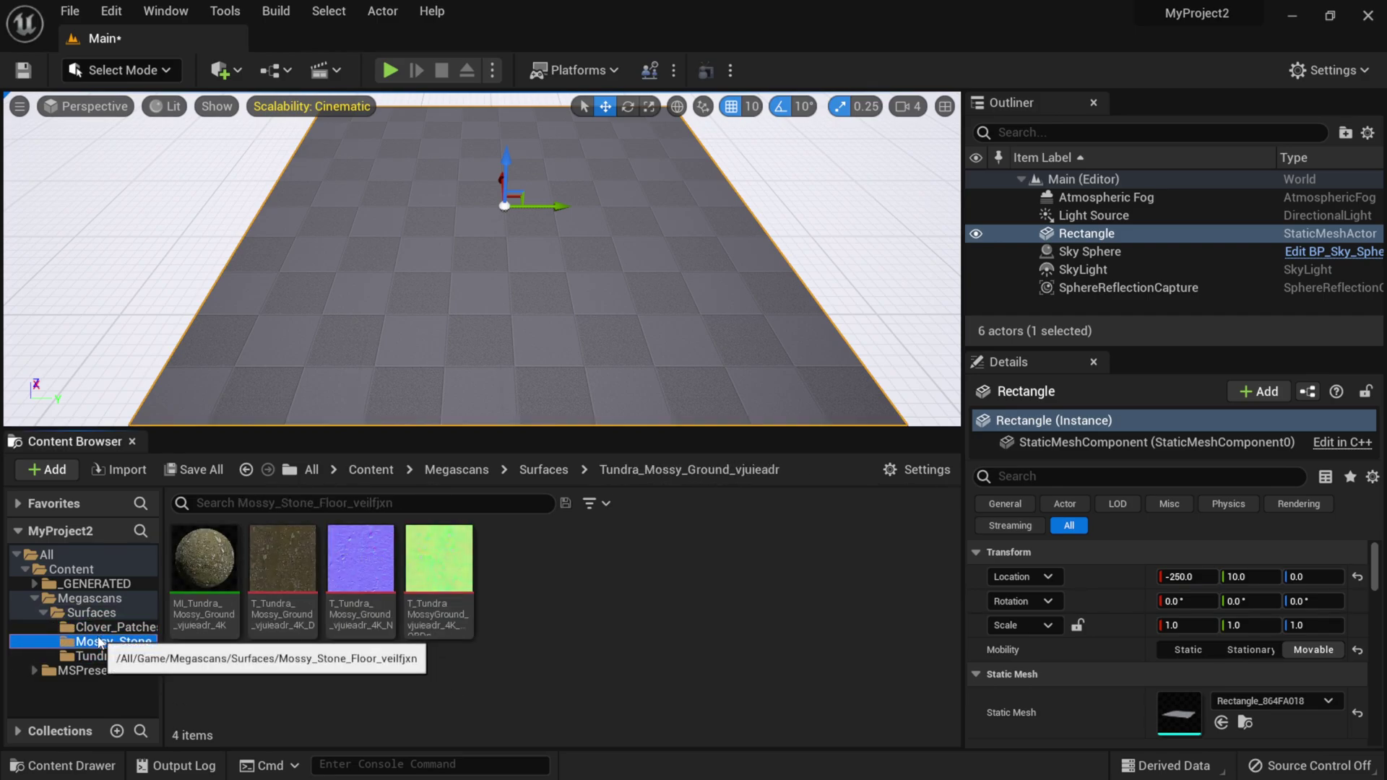
left_click(96, 627)
left_click(91, 614)
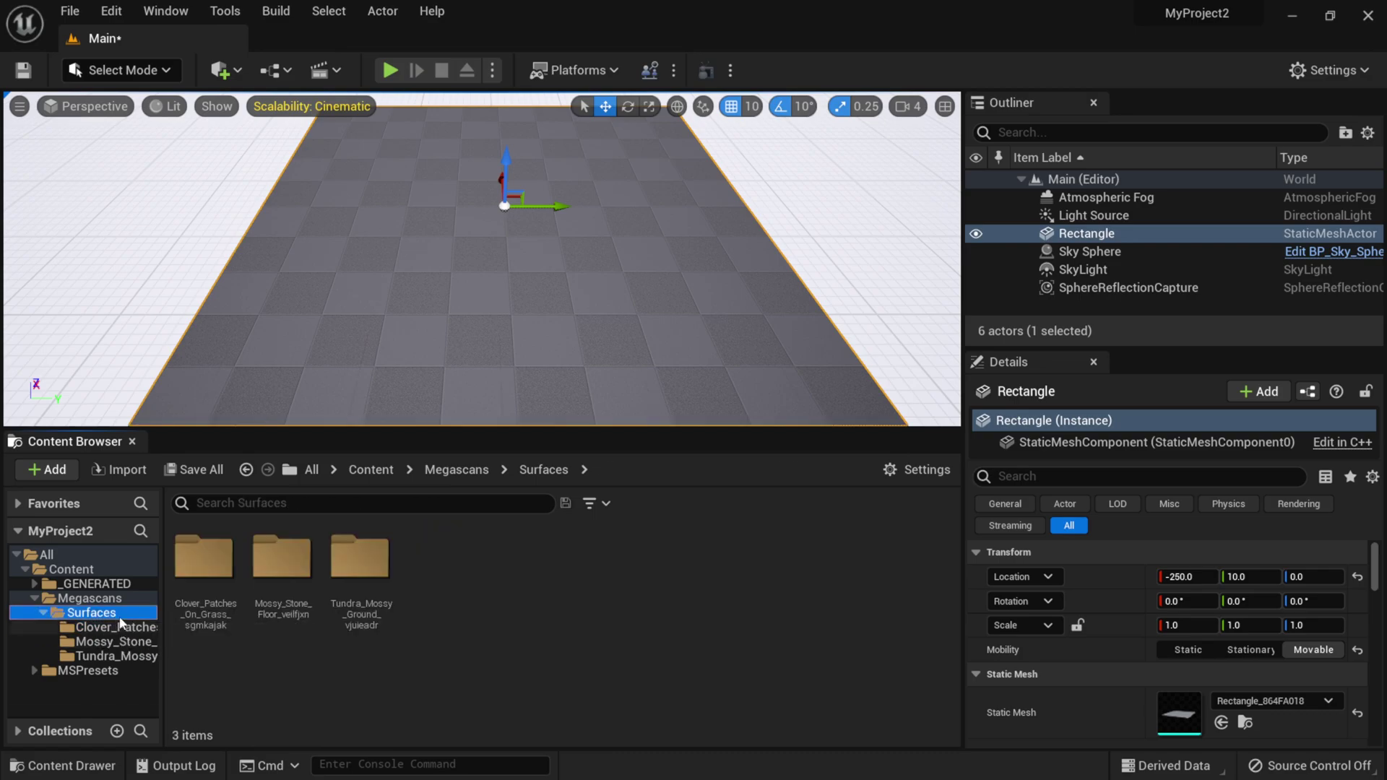
- Search Surfaces for 'ins' and filter to Material Instances only
left_click(279, 508)
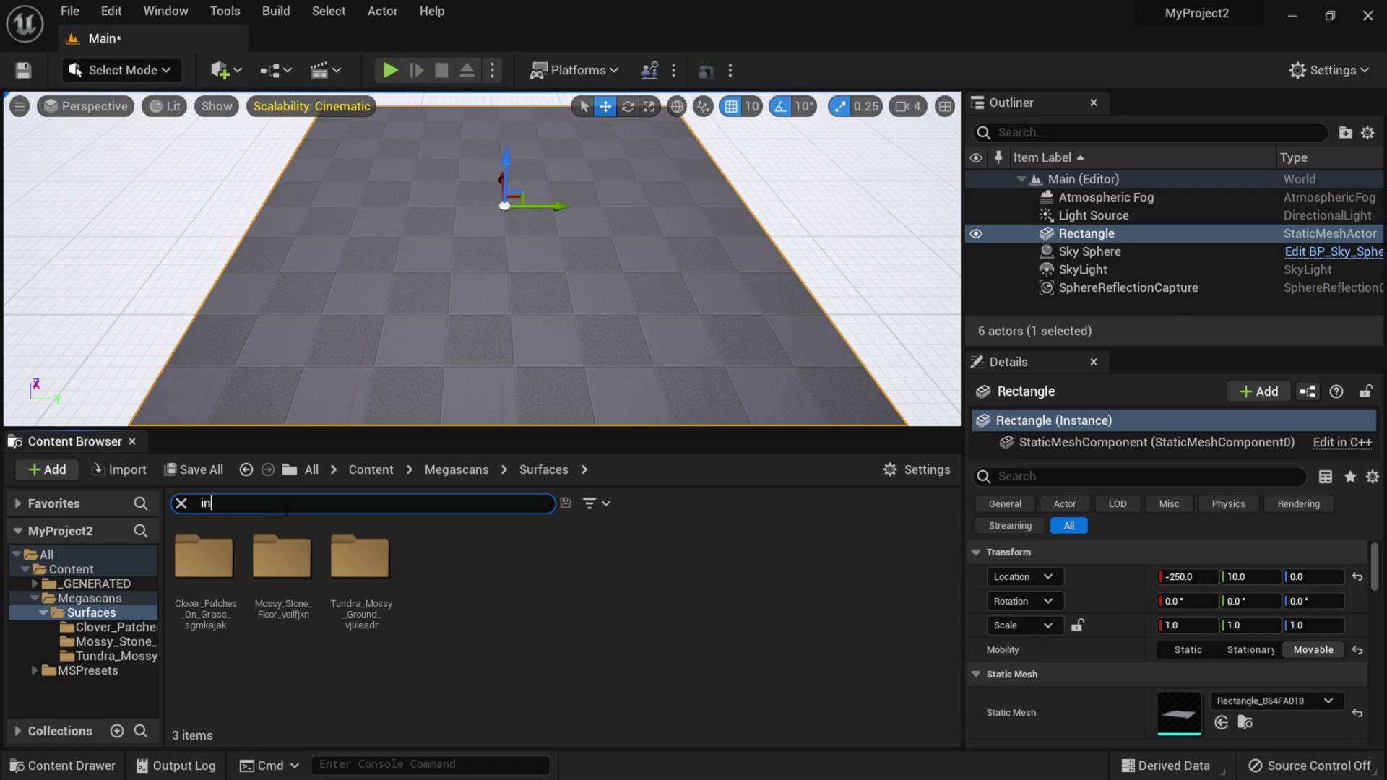
type("inst")
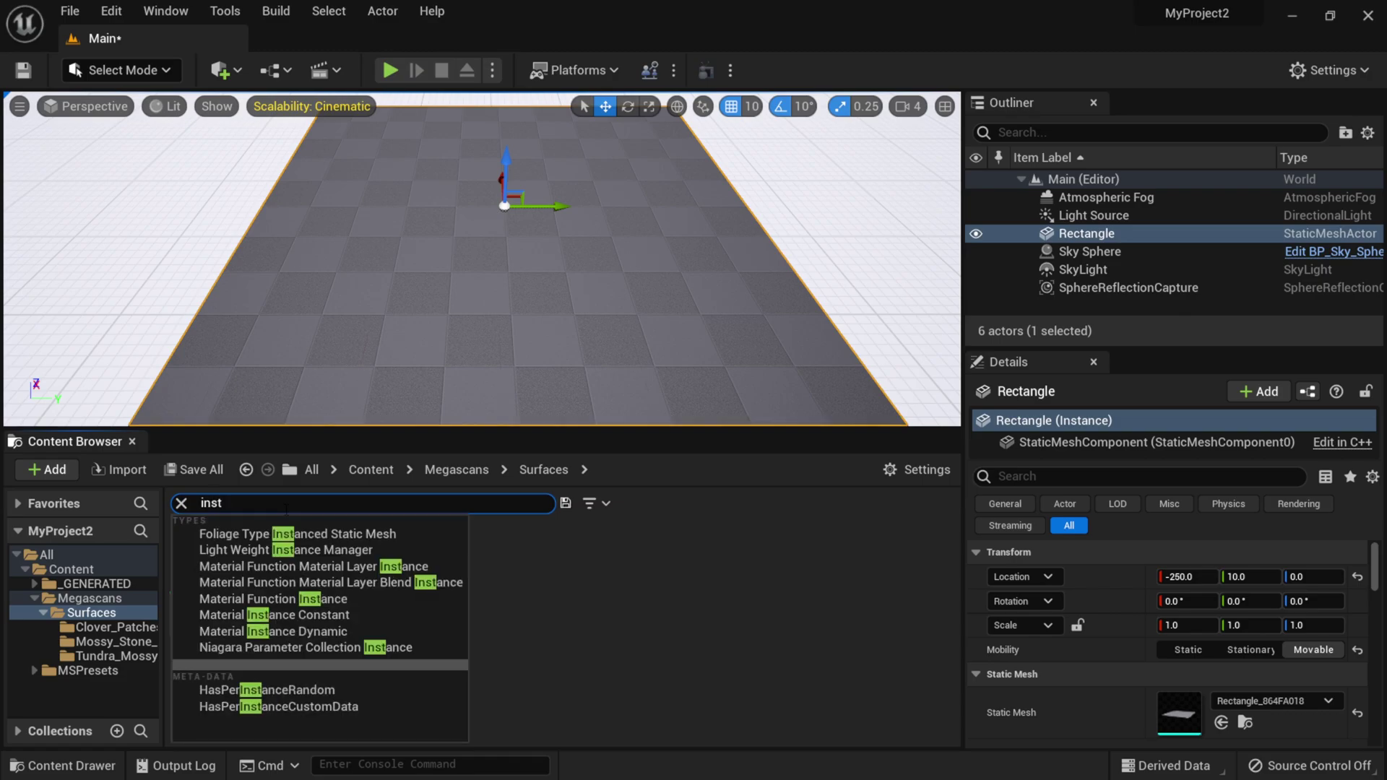
left_click(627, 623)
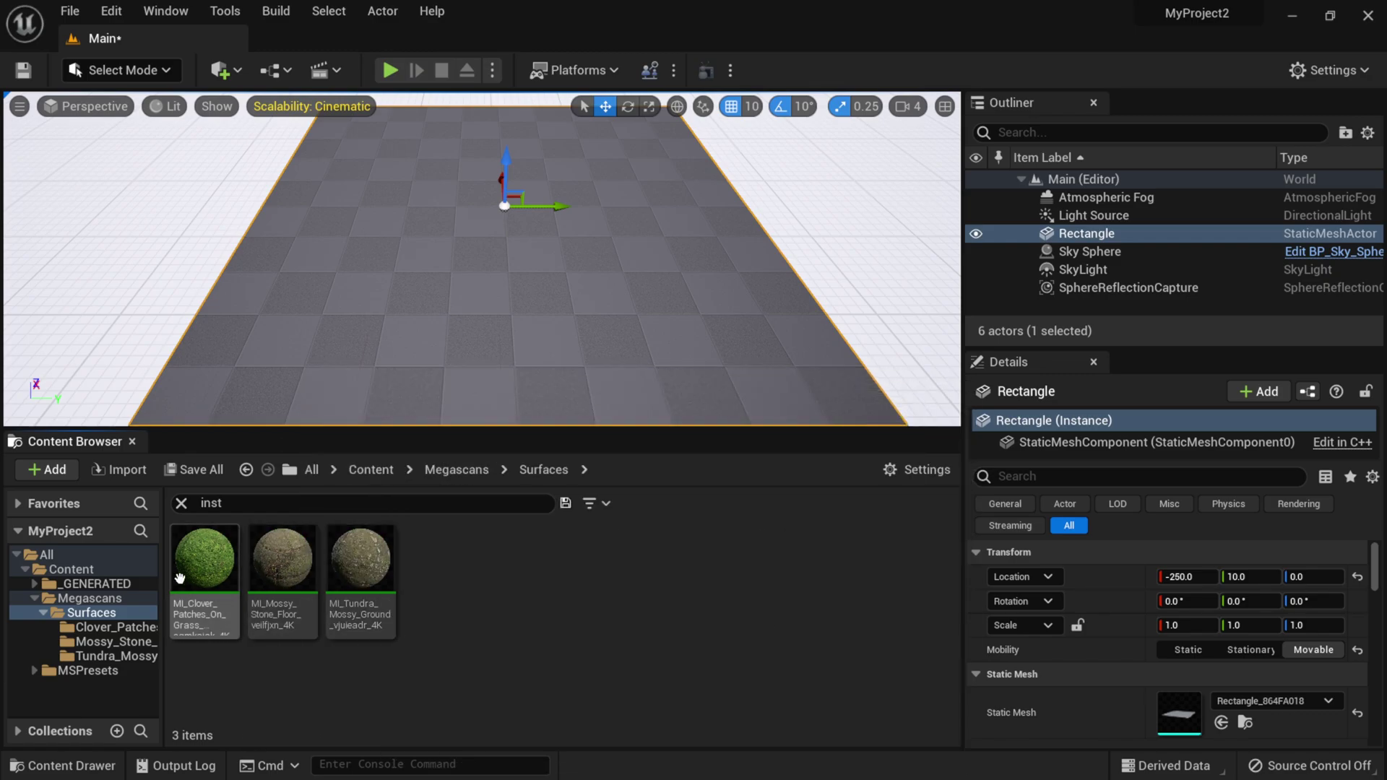
- Select the clover, mossy stone and tundra instances and launch Quixel Bridge
mouse_move(187, 577)
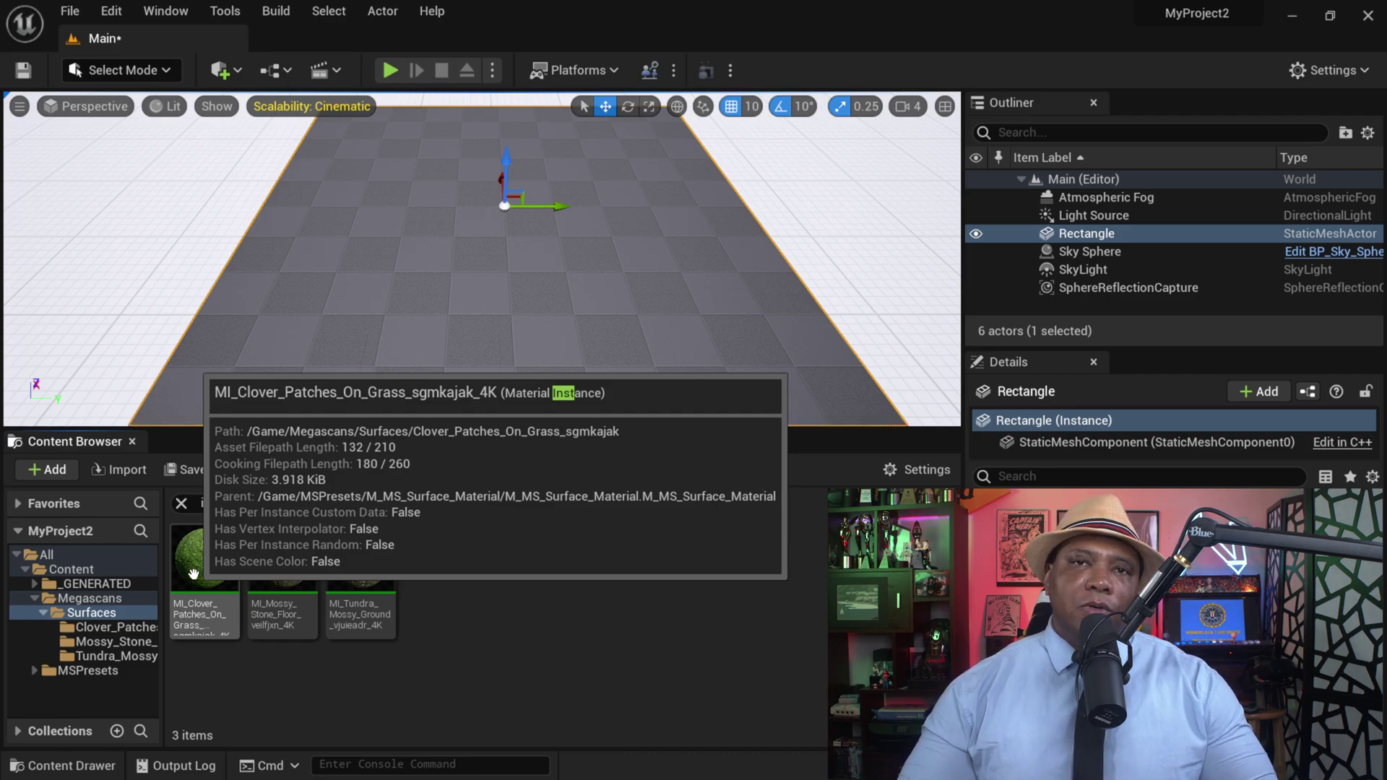
left_click(193, 574)
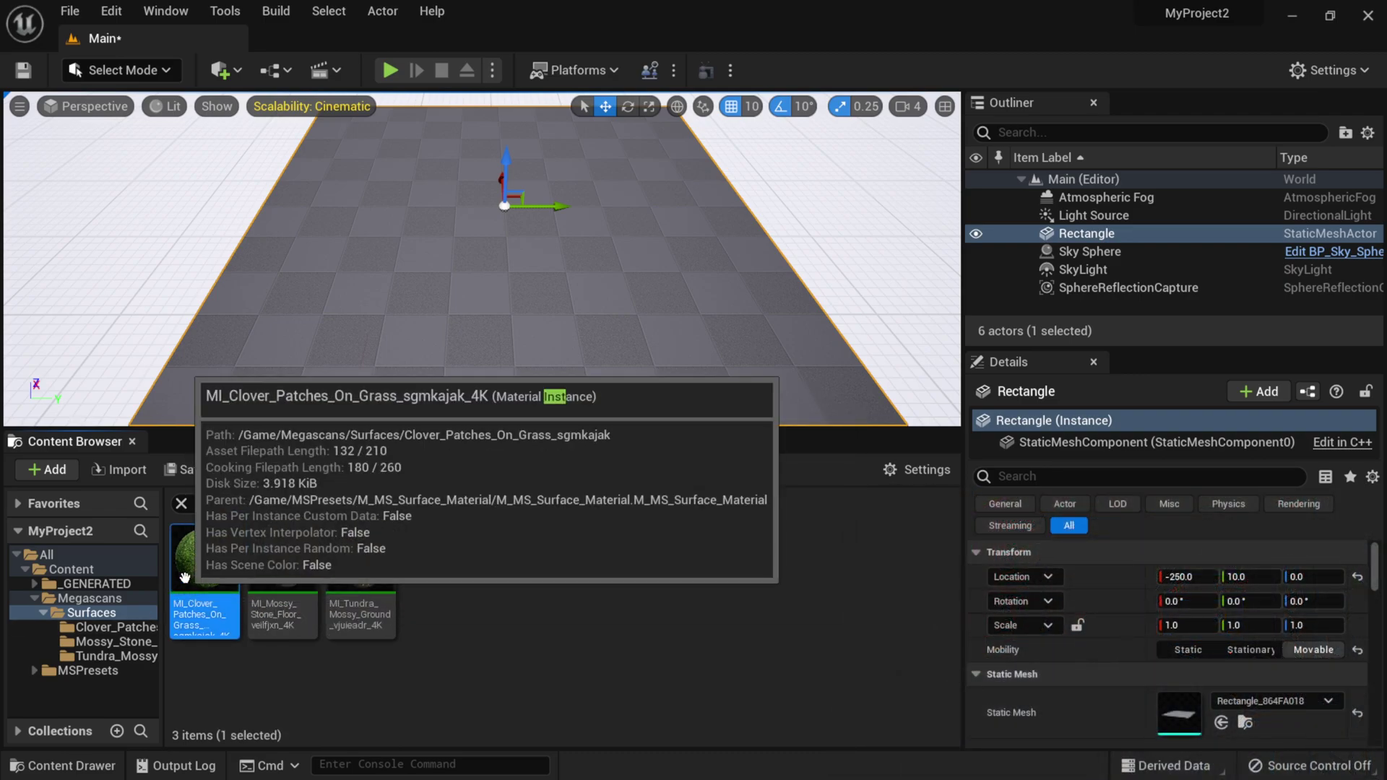
left_click(282, 575, "ctrl")
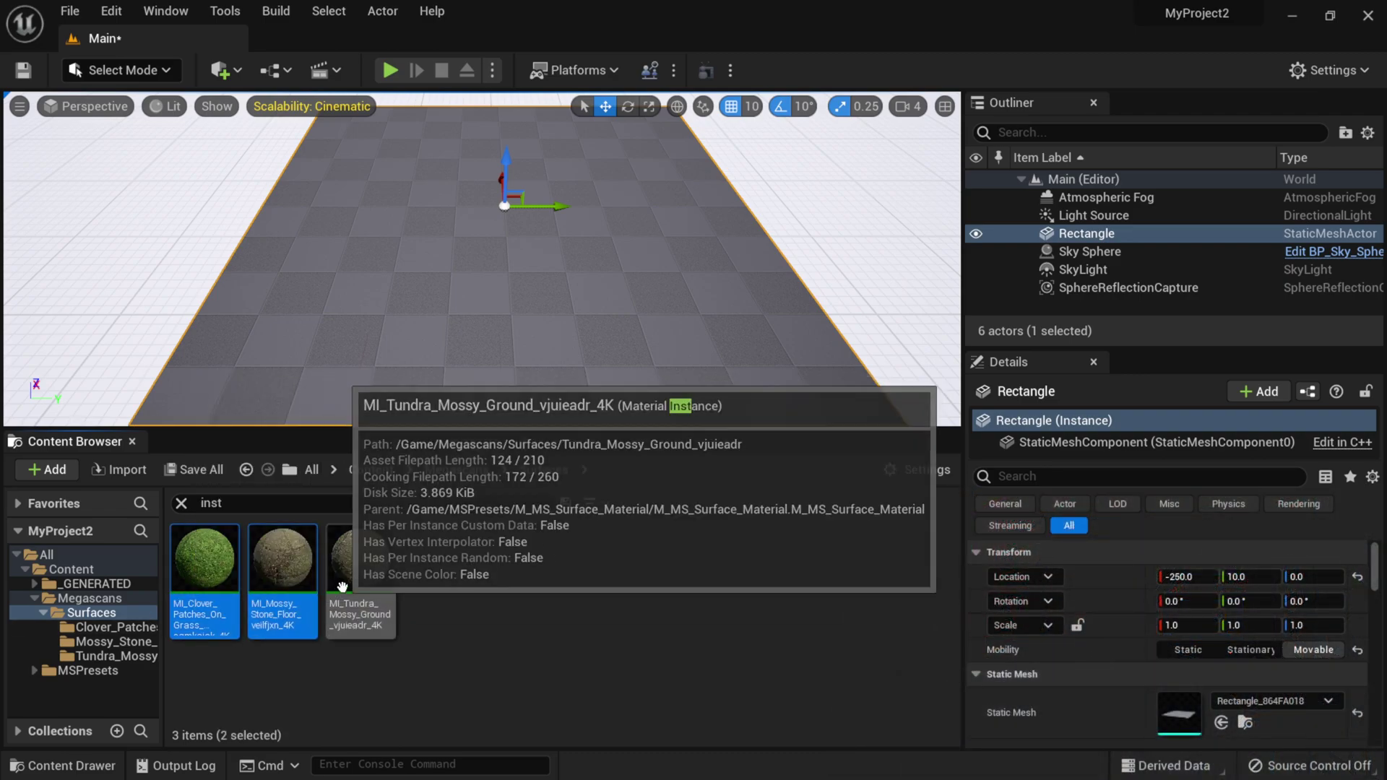
left_click(353, 600, "ctrl")
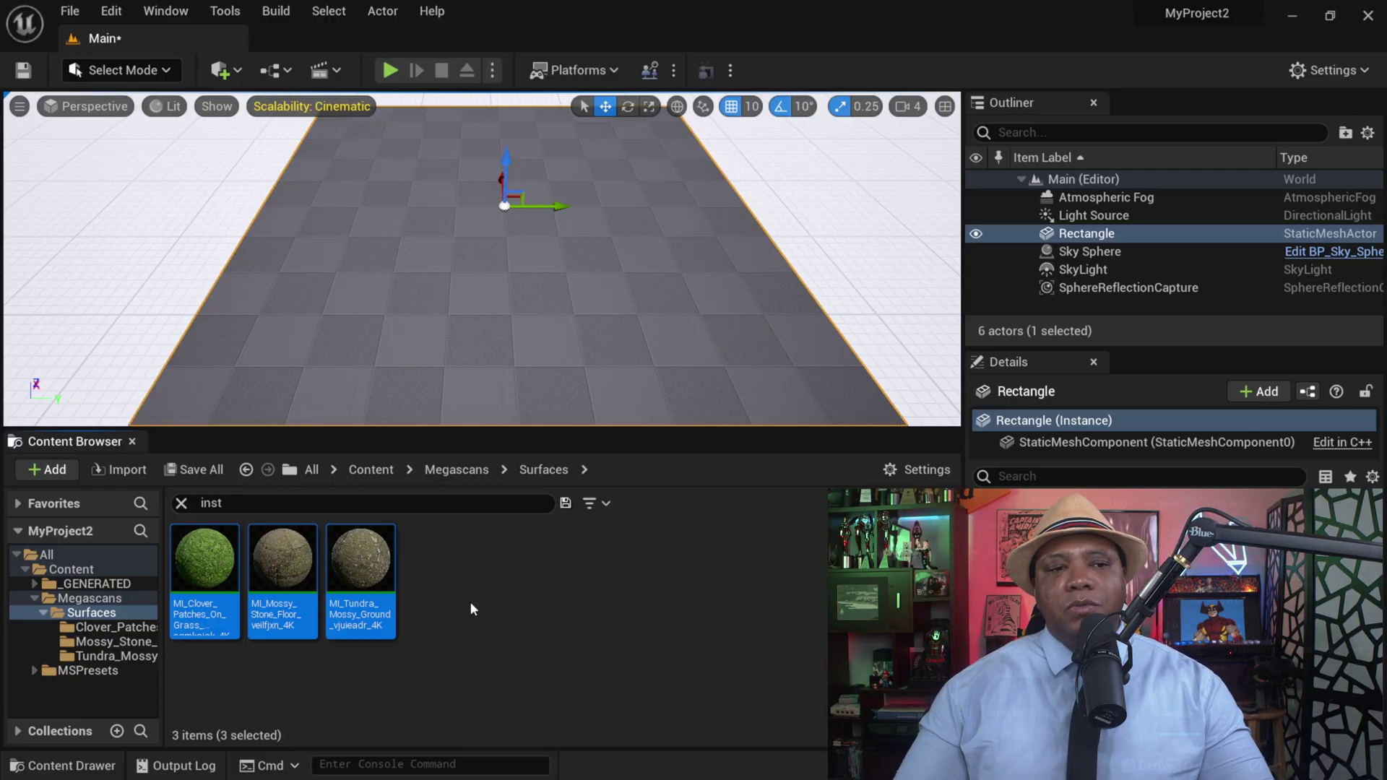
left_click(220, 71)
left_click(286, 140)
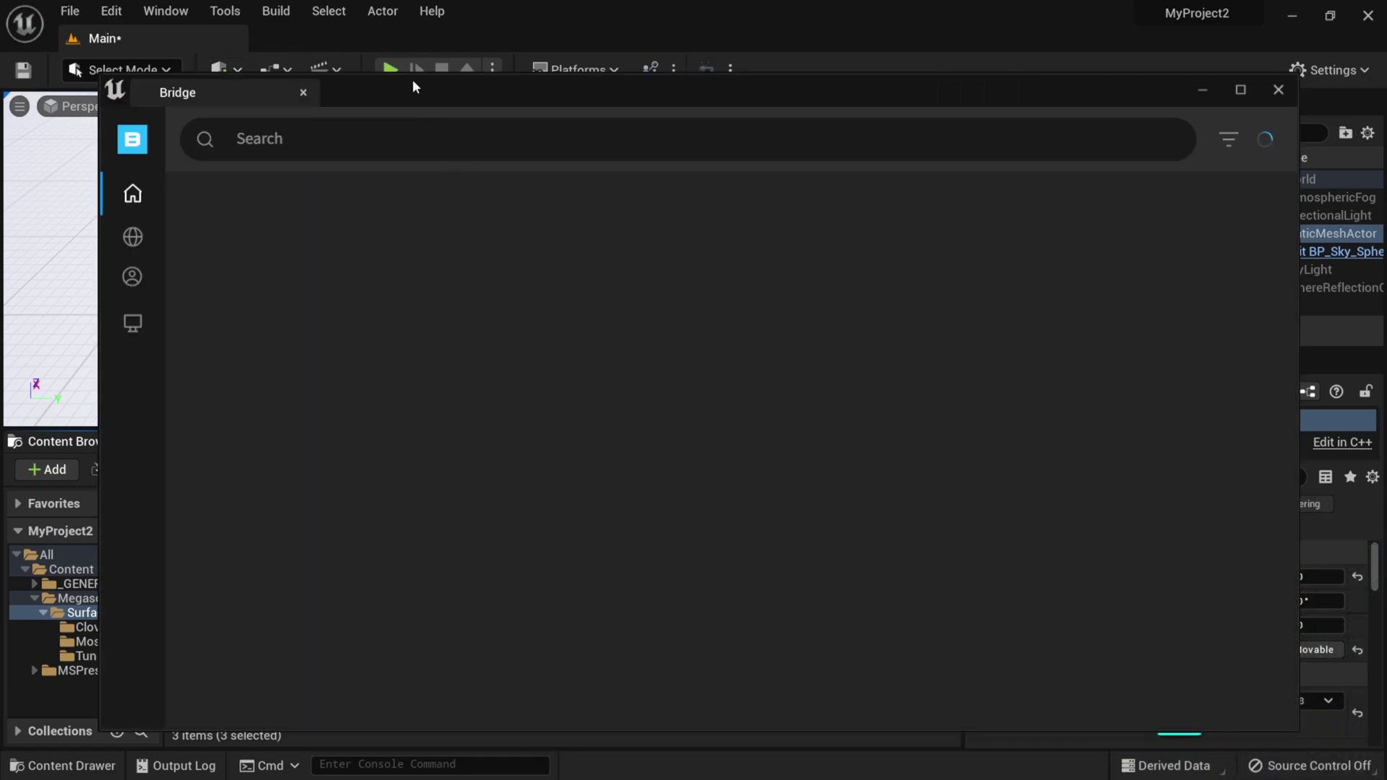
- Resize Bridge, open the Local library and select Clover Patches on Grass
left_click_drag(200, 700, 429, 582)
mouse_move(549, 302)
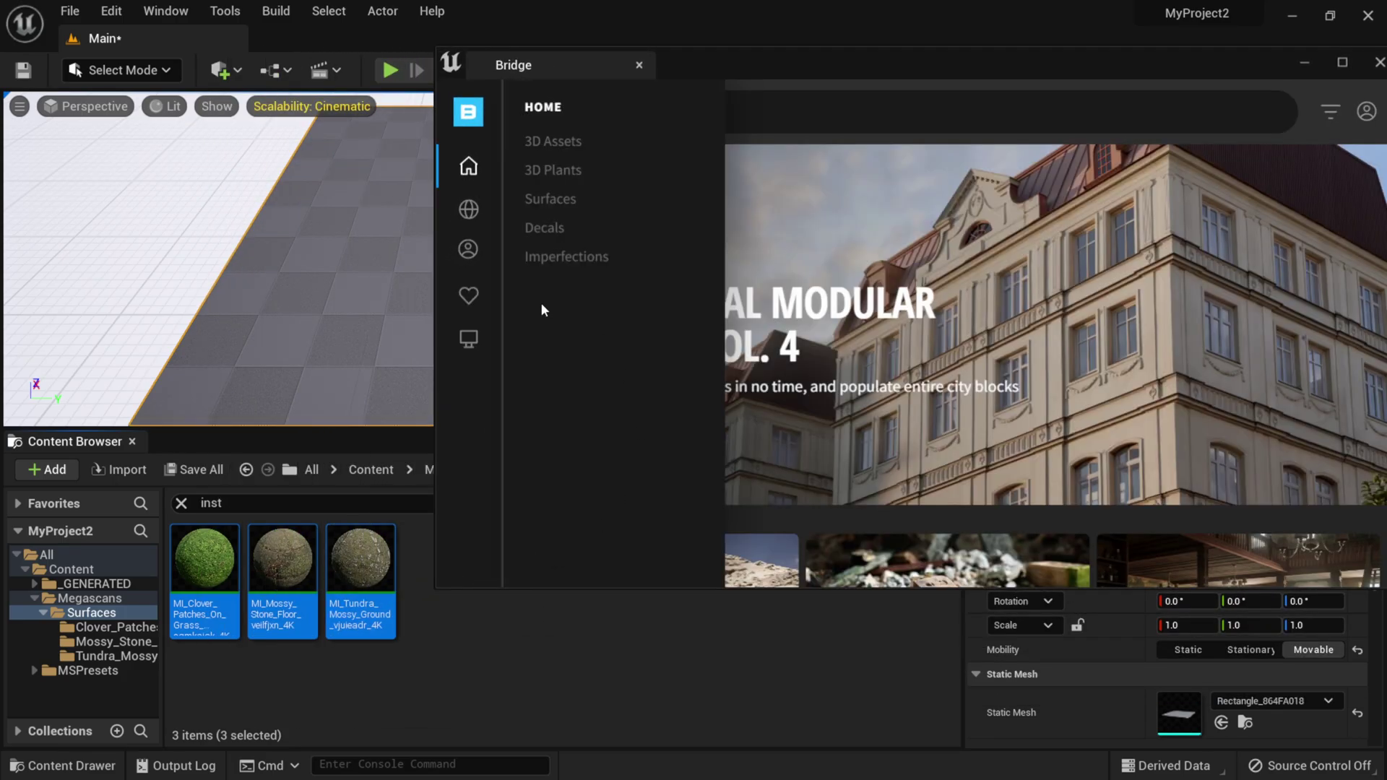
left_click(471, 340)
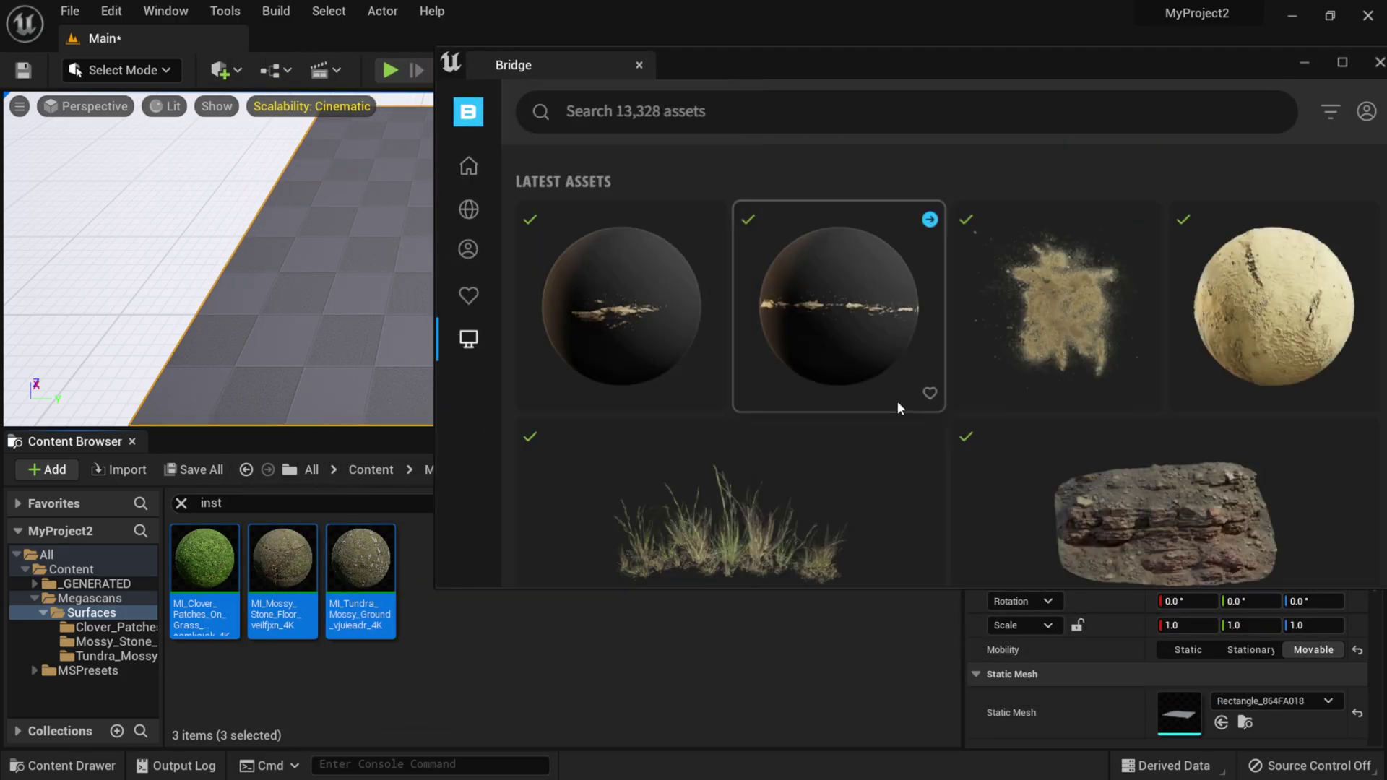
scroll(897, 401, "down", 3)
scroll(897, 401, "down", 3)
left_click(895, 401)
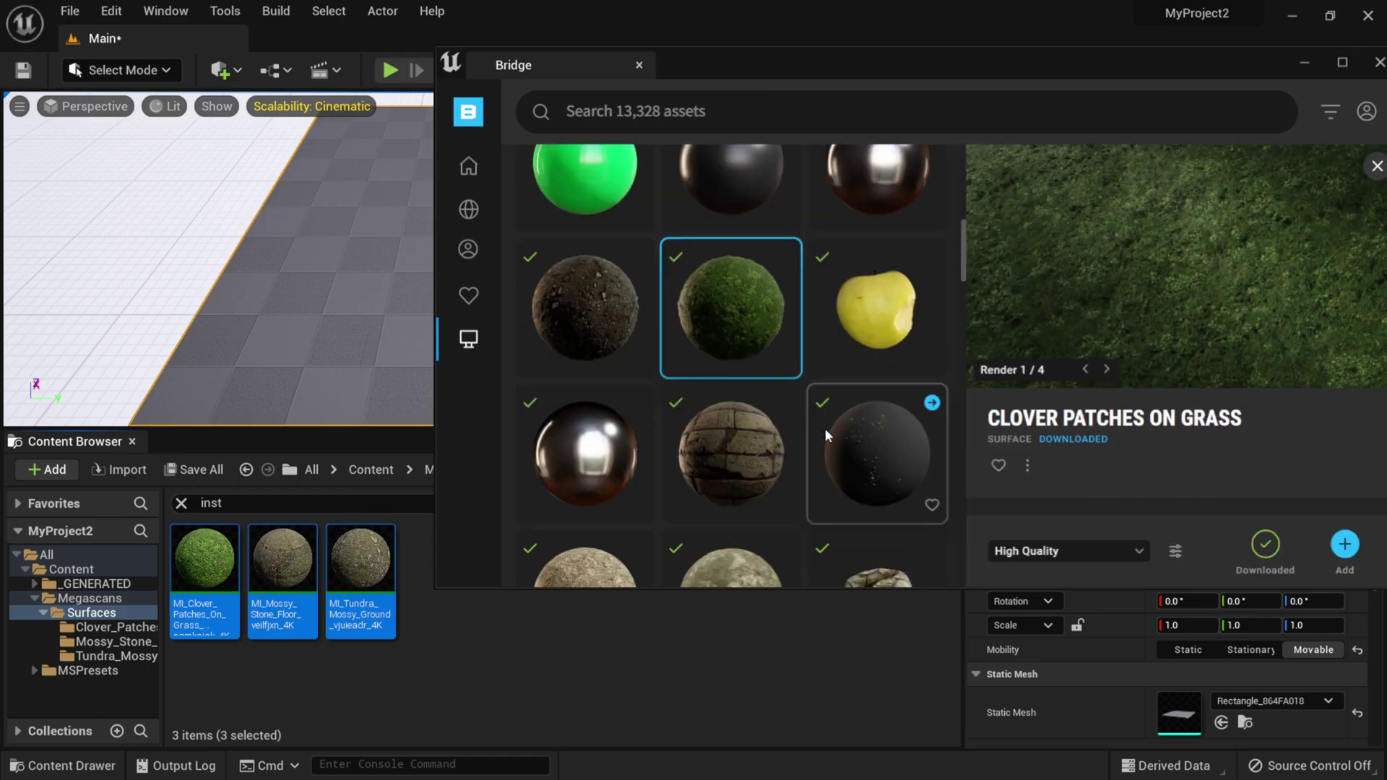
- Create a material blend from Megascans settings, then close the dialog and Bridge
left_click(1177, 552)
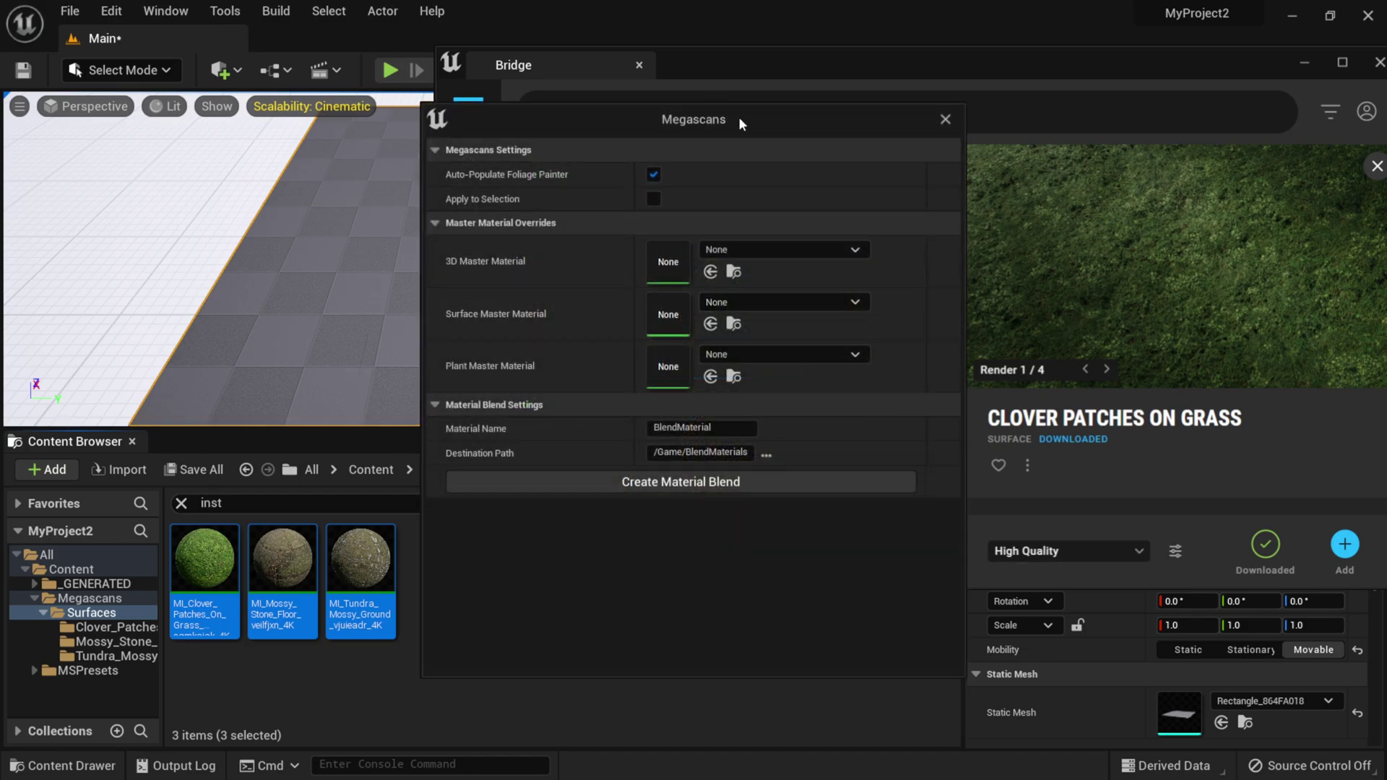
left_click_drag(739, 116, 810, 124)
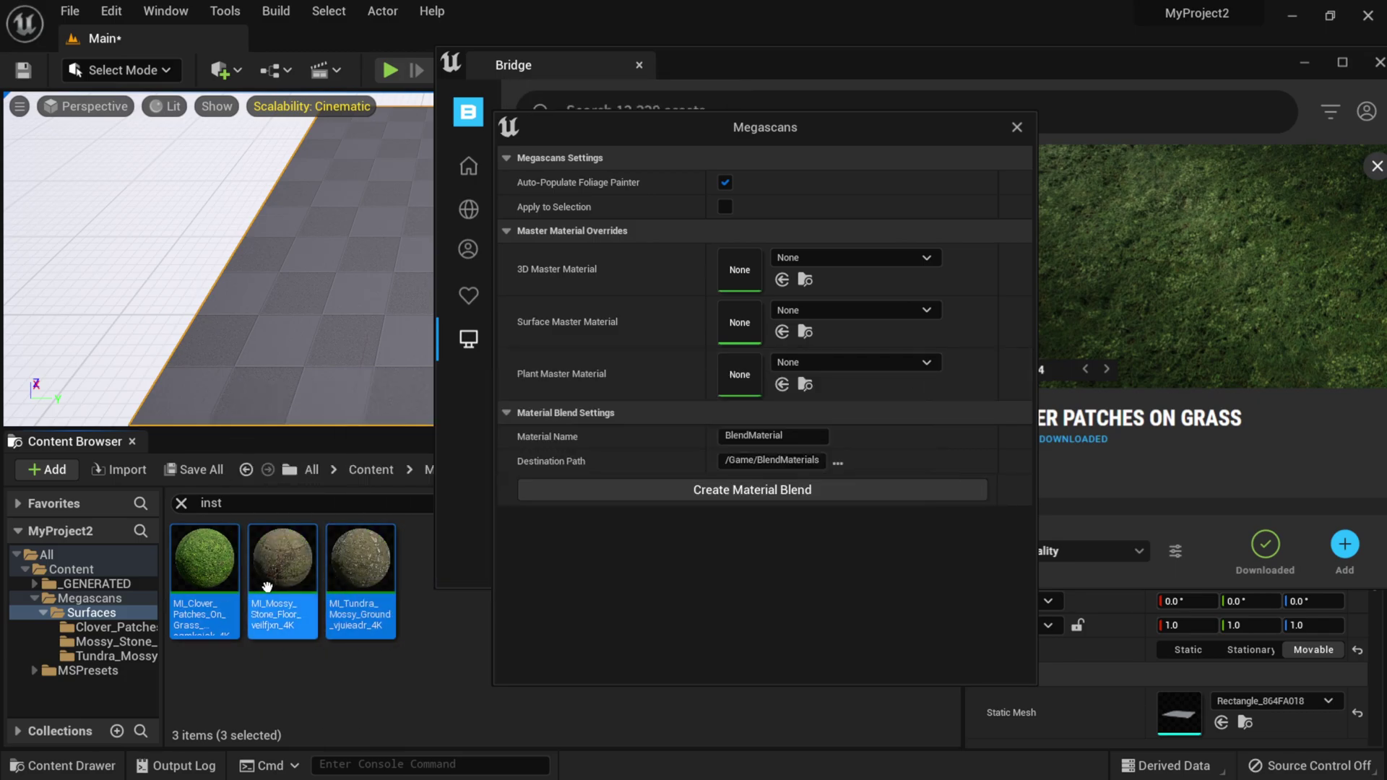
left_click(737, 497)
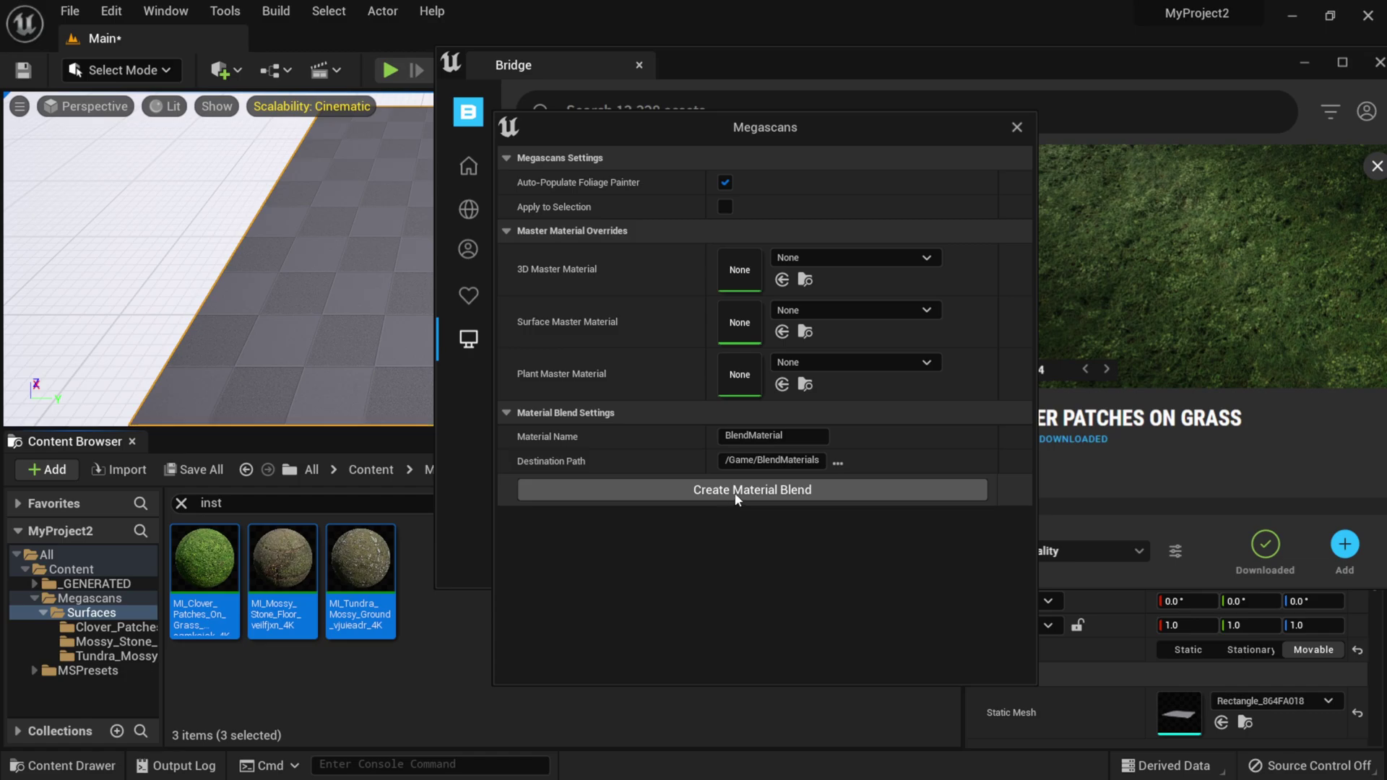
left_click(1016, 127)
left_click(1379, 64)
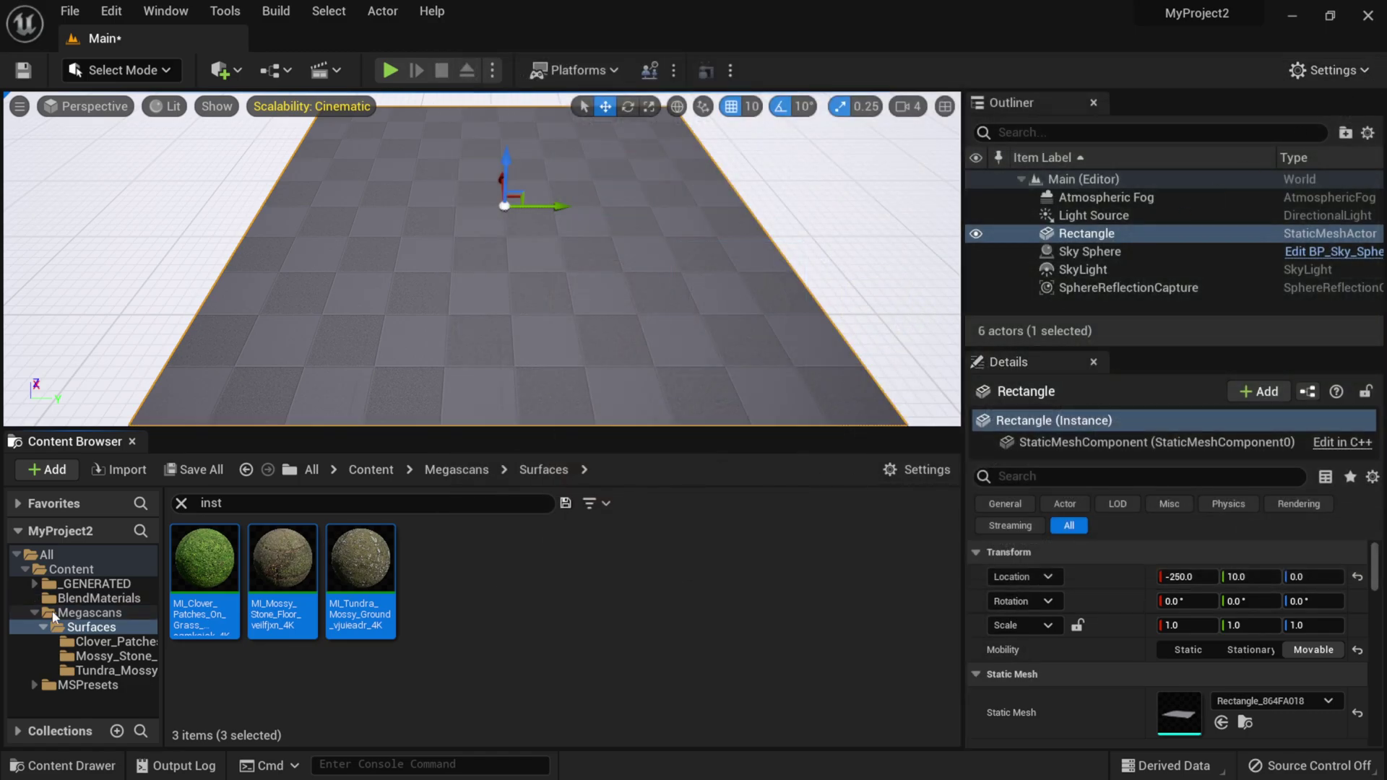
- Save BlendMaterial, Main and the rectangle mesh from the BlendMaterials folder
left_click(108, 598)
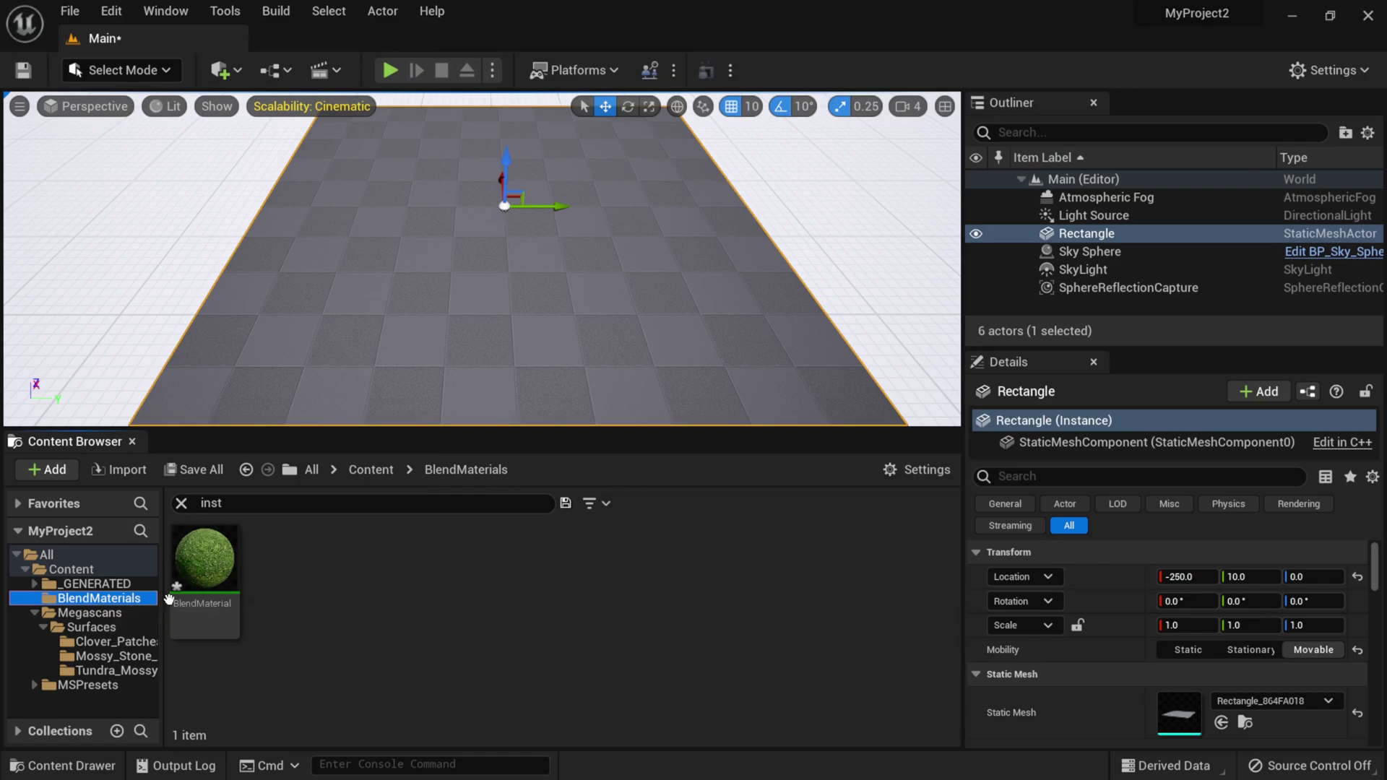
left_click(191, 469)
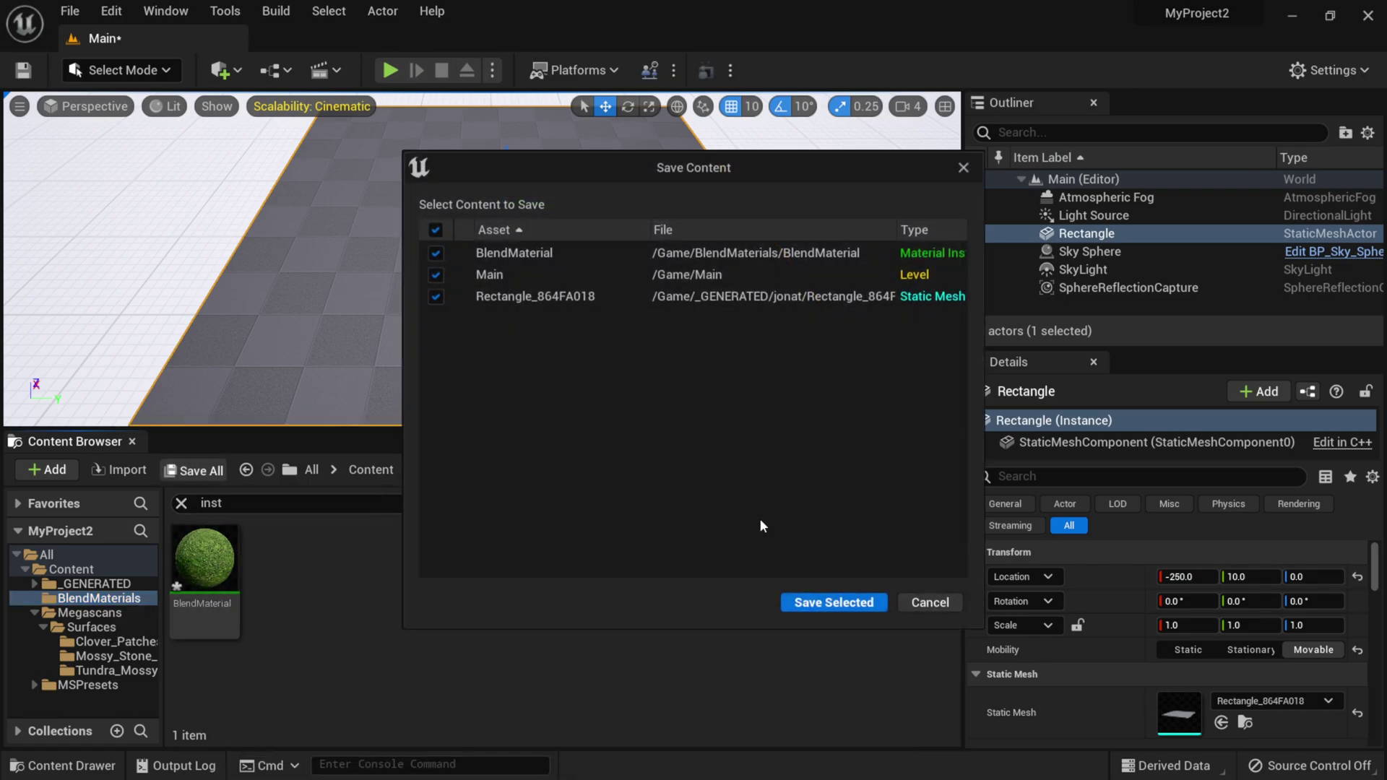
left_click(833, 602)
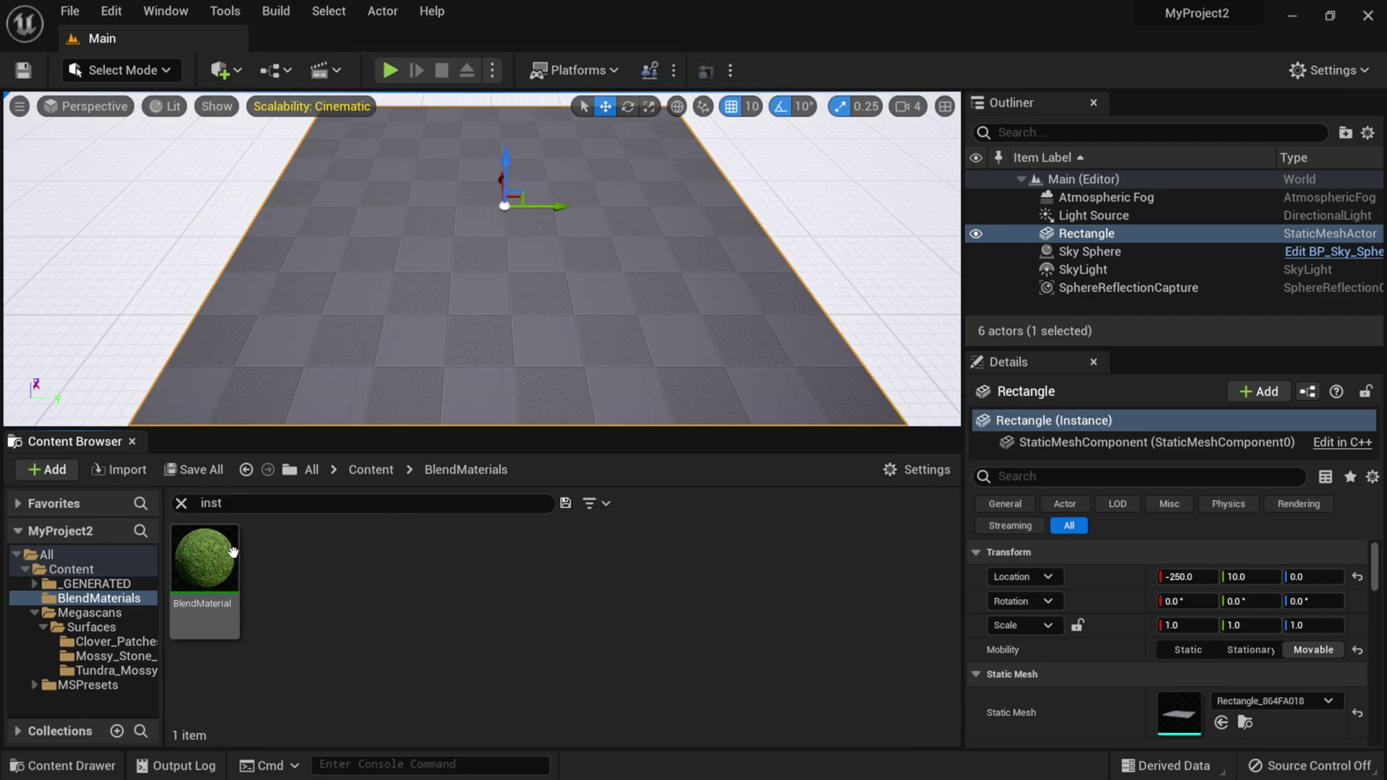
- Apply BlendMaterial to the Rectangle and open it in the material editor
left_click_drag(204, 563, 521, 277)
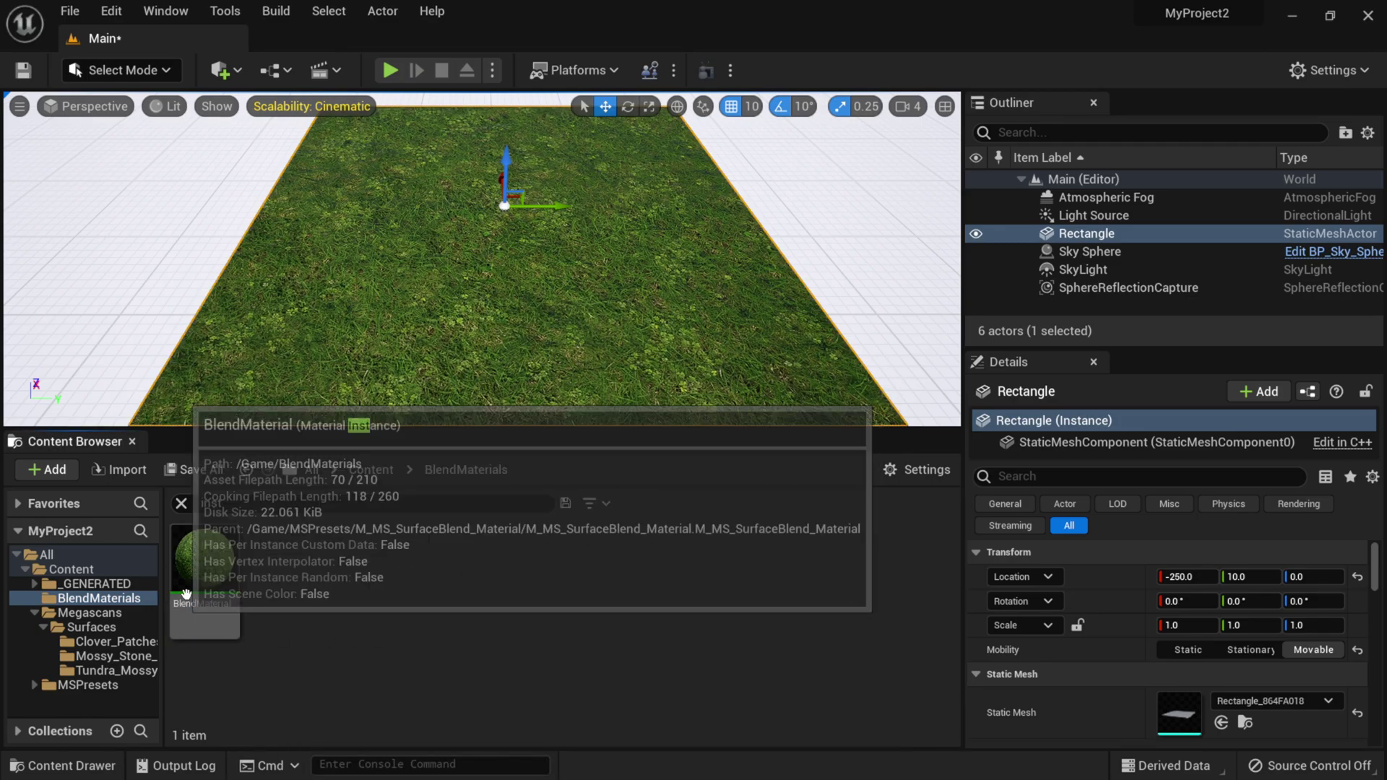
double_click(204, 562)
left_click_drag(859, 114, 754, 107)
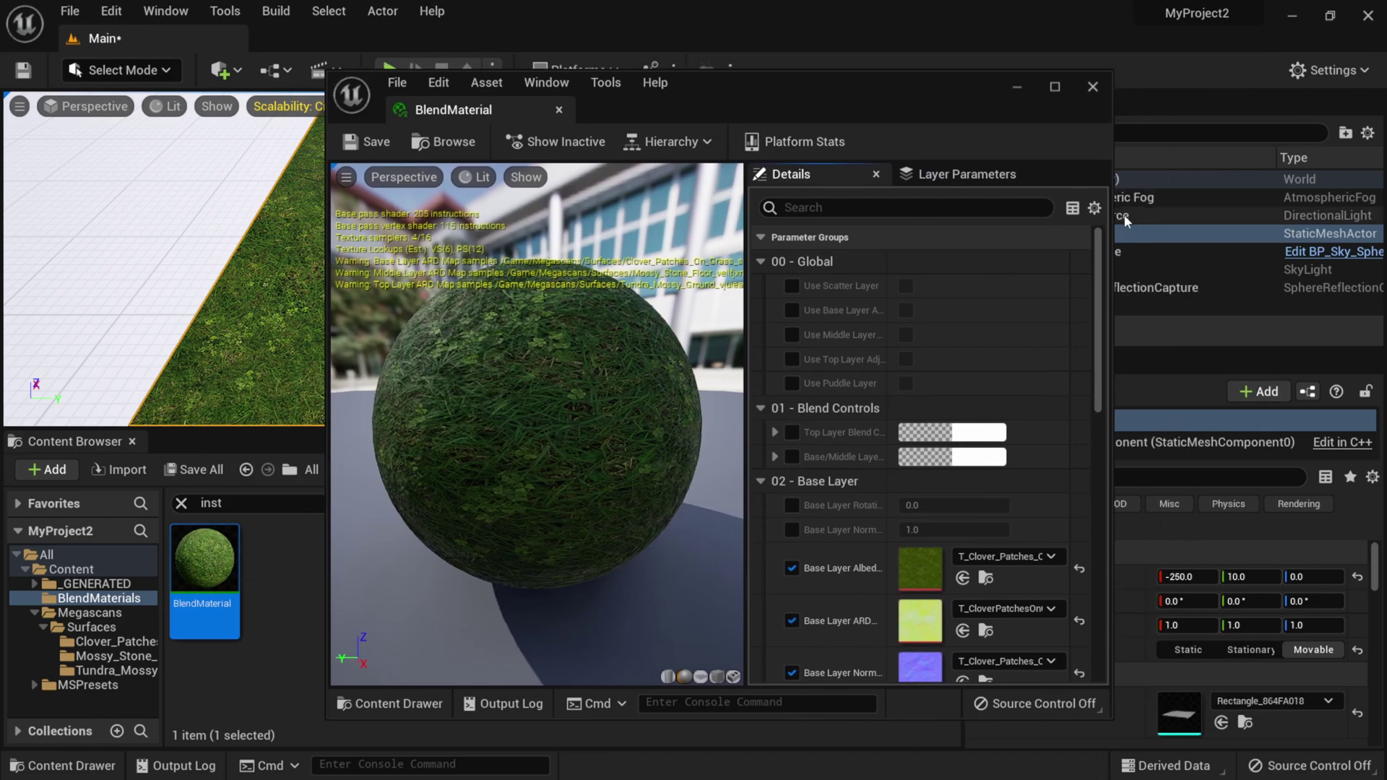
- Enable Base, Middle and Top Layer Adjustments and Use Puddle Layer in BlendMaterial
left_click(1059, 82)
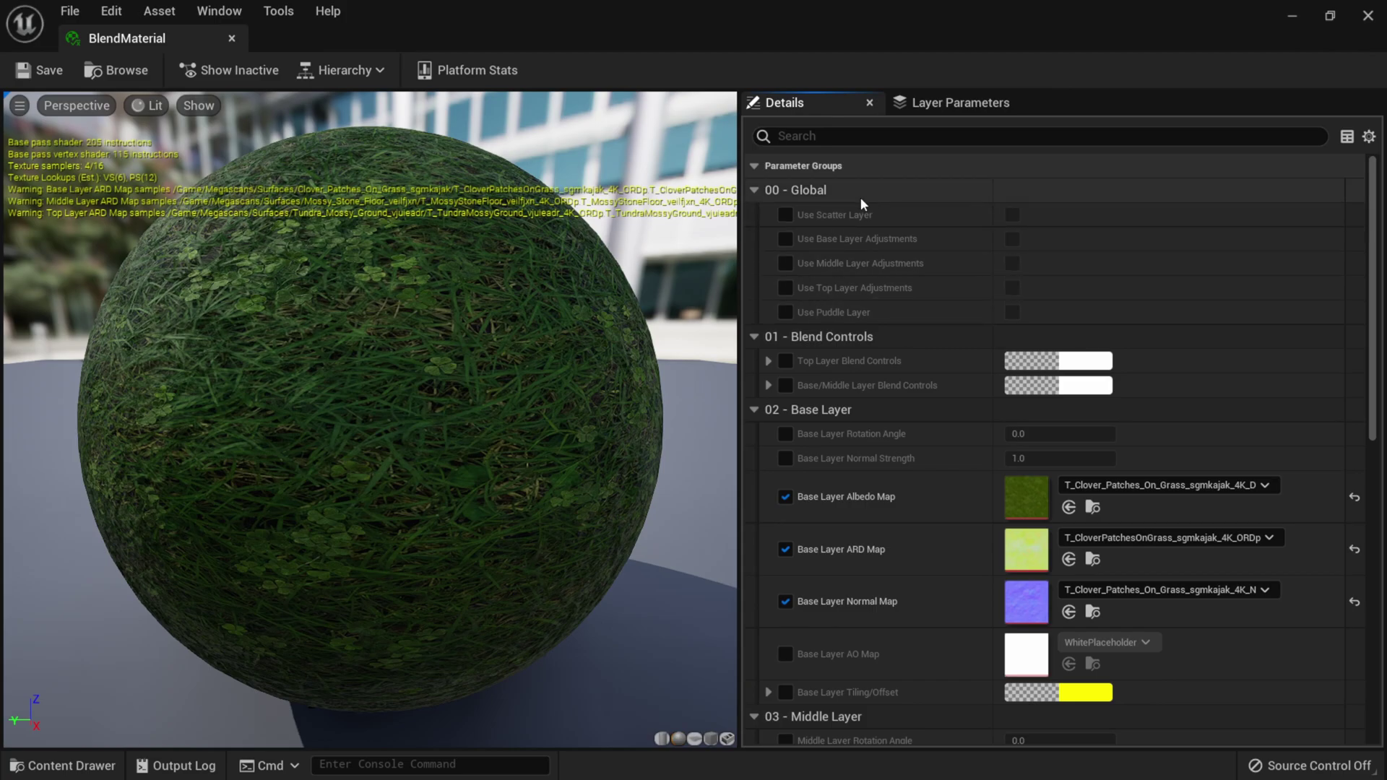
left_click(785, 240)
left_click(784, 262)
left_click(785, 286)
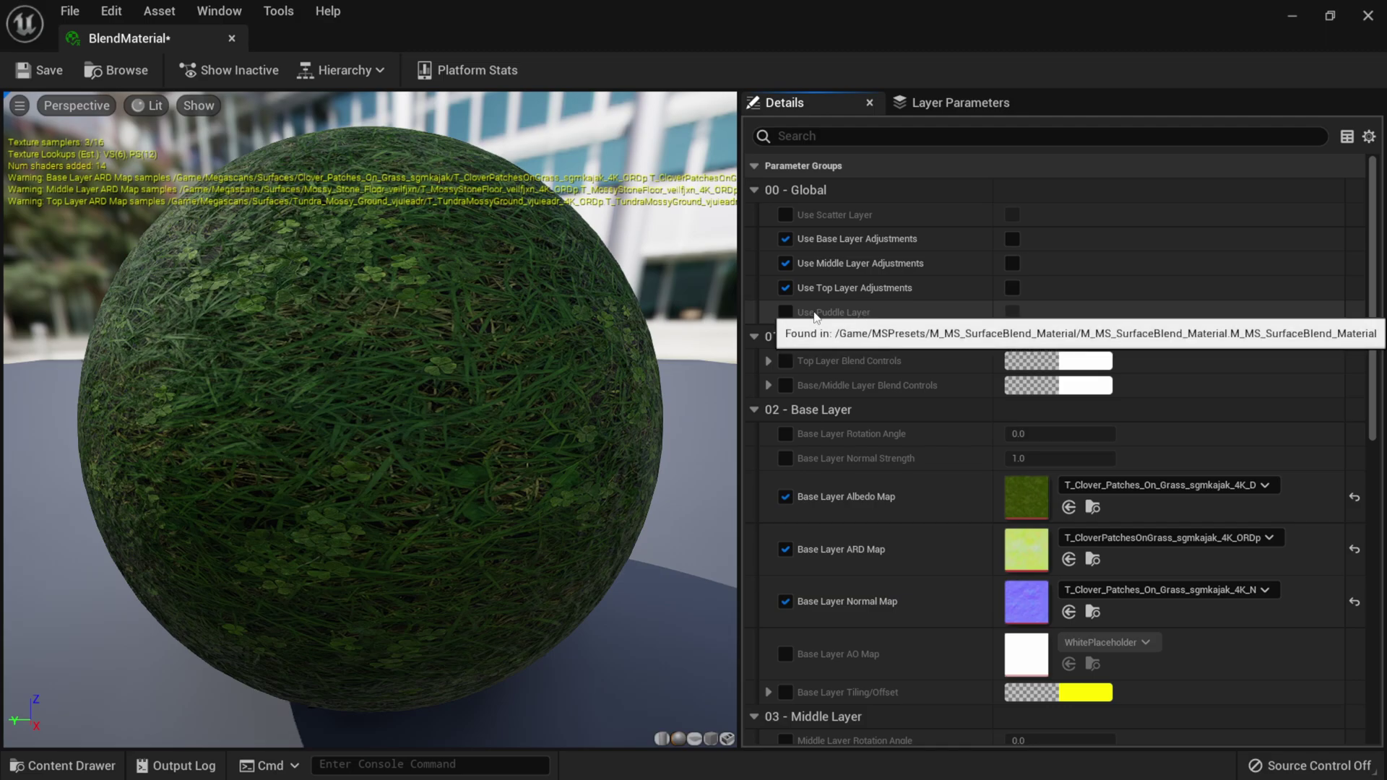
left_click(787, 312)
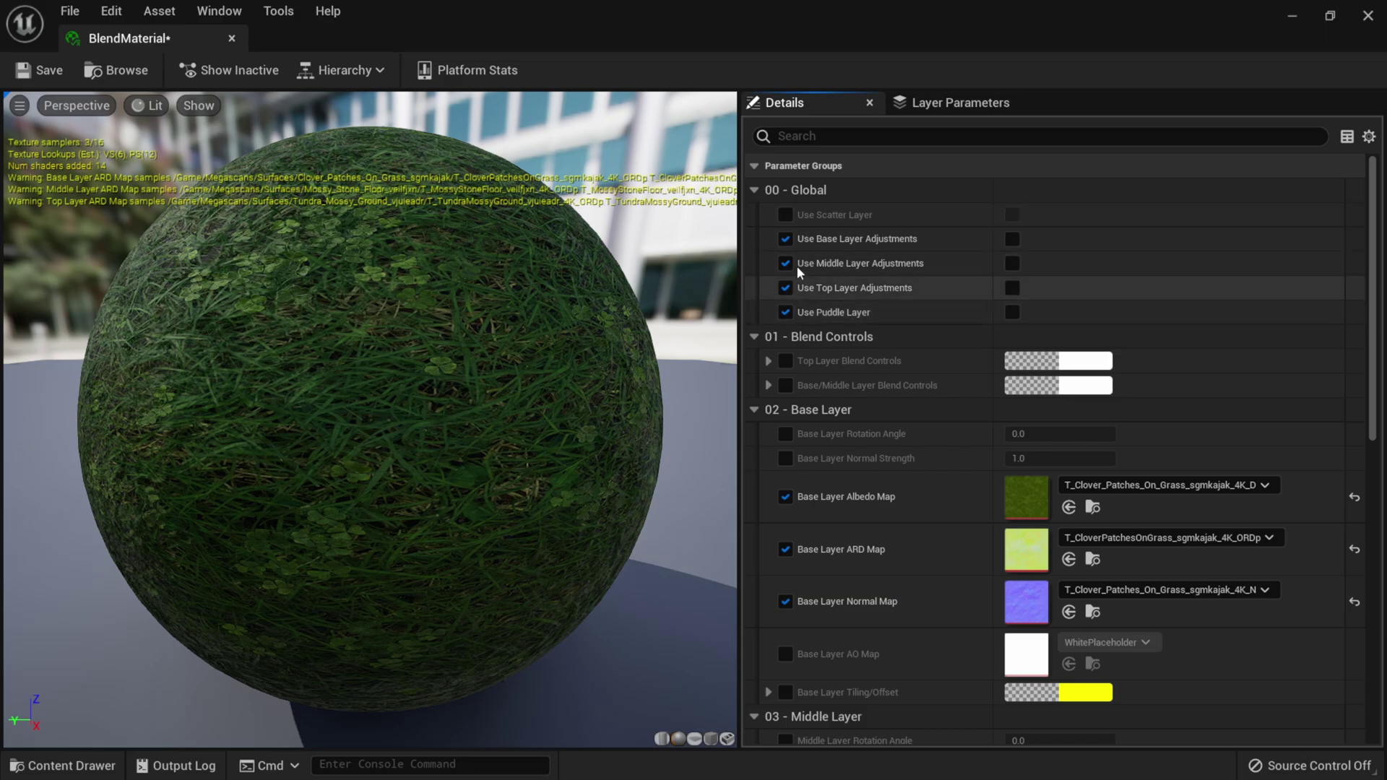
left_click(1012, 239)
left_click(1012, 263)
left_click(1012, 288)
left_click(1012, 312)
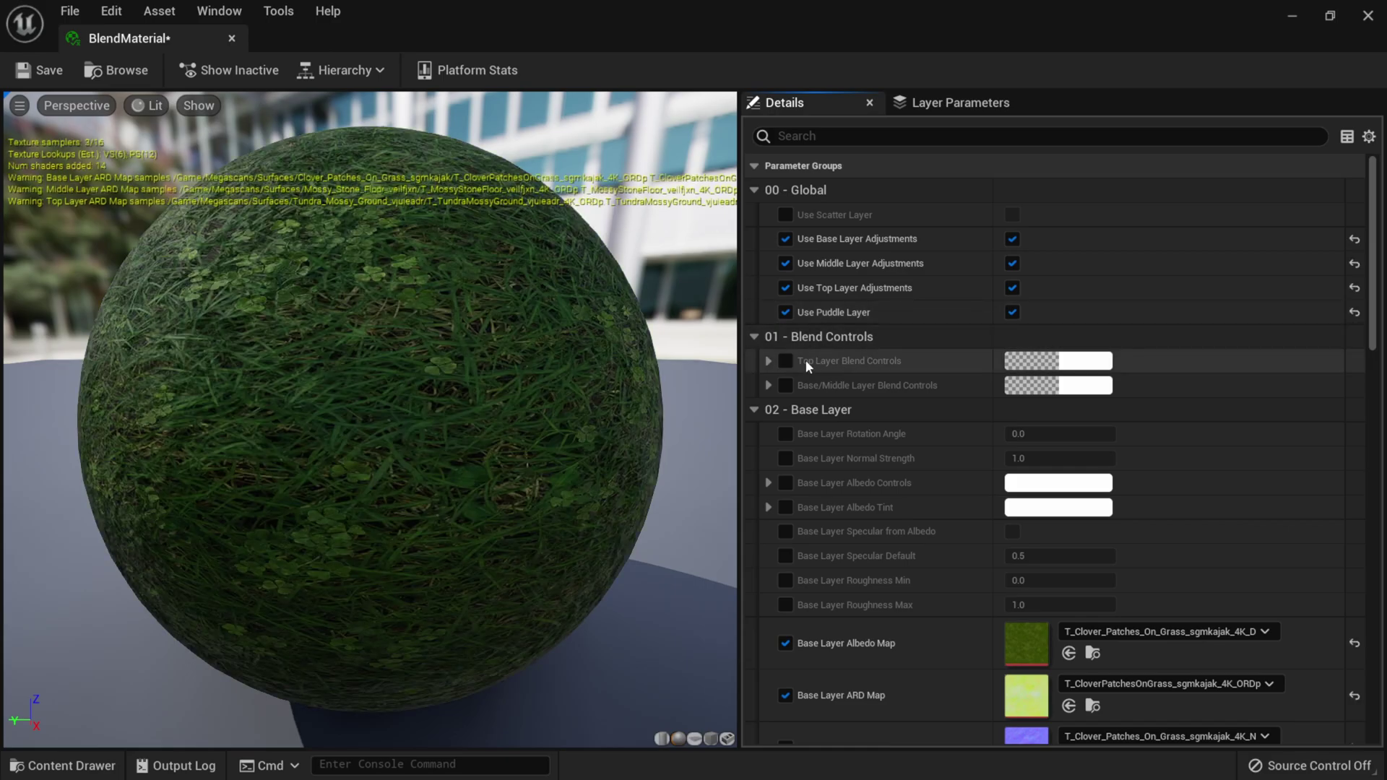
- Override and expand Top and Base/Middle Layer Blend Controls, then restore the editor window
left_click(786, 361)
left_click(786, 385)
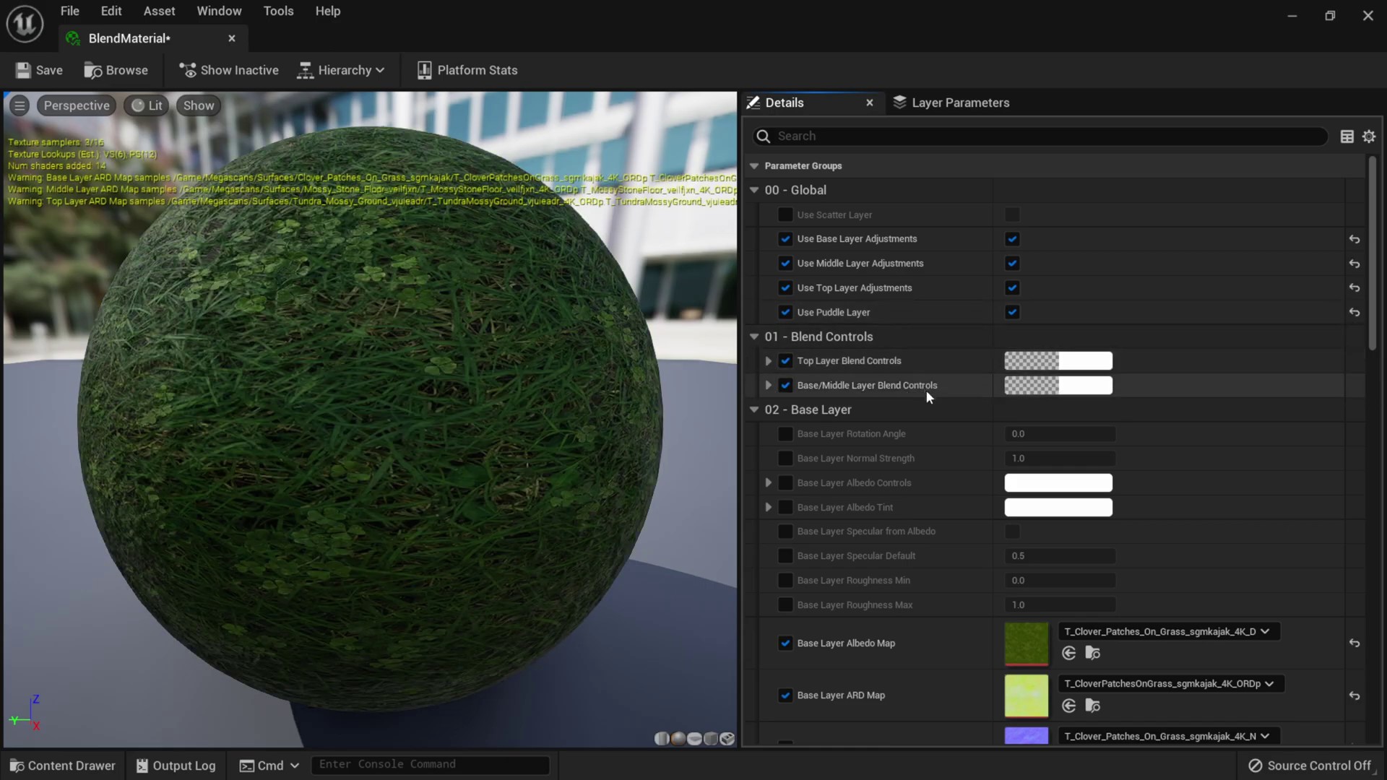
left_click(768, 361)
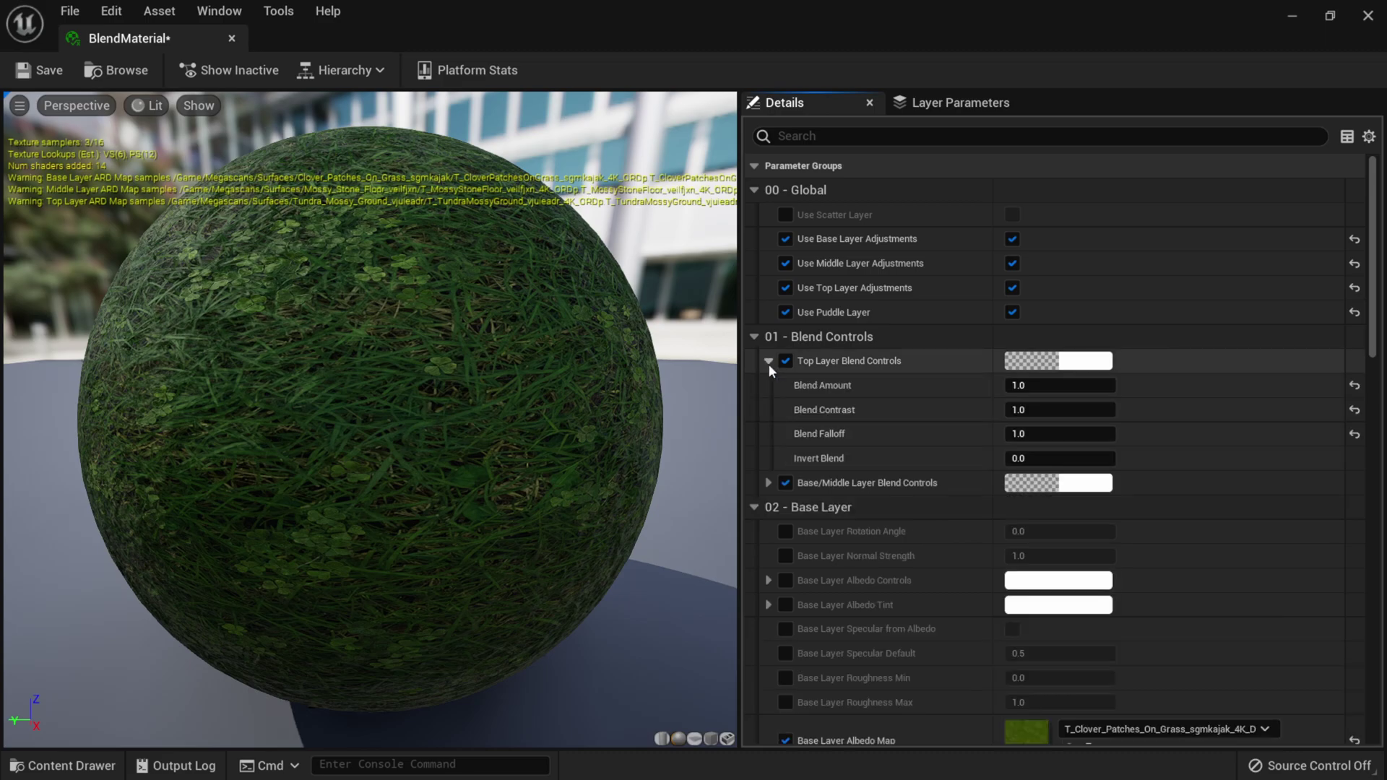
left_click(768, 482)
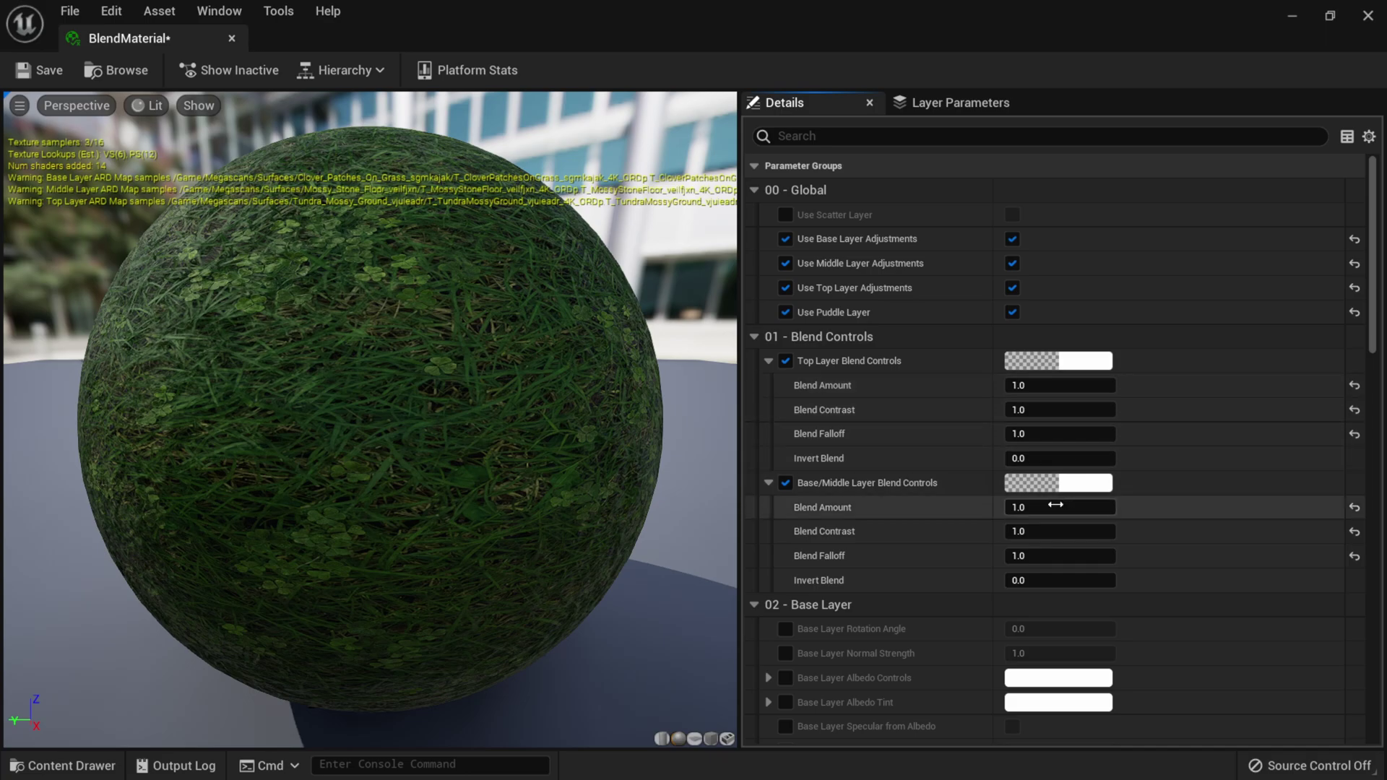
scroll(942, 504, "down", 1)
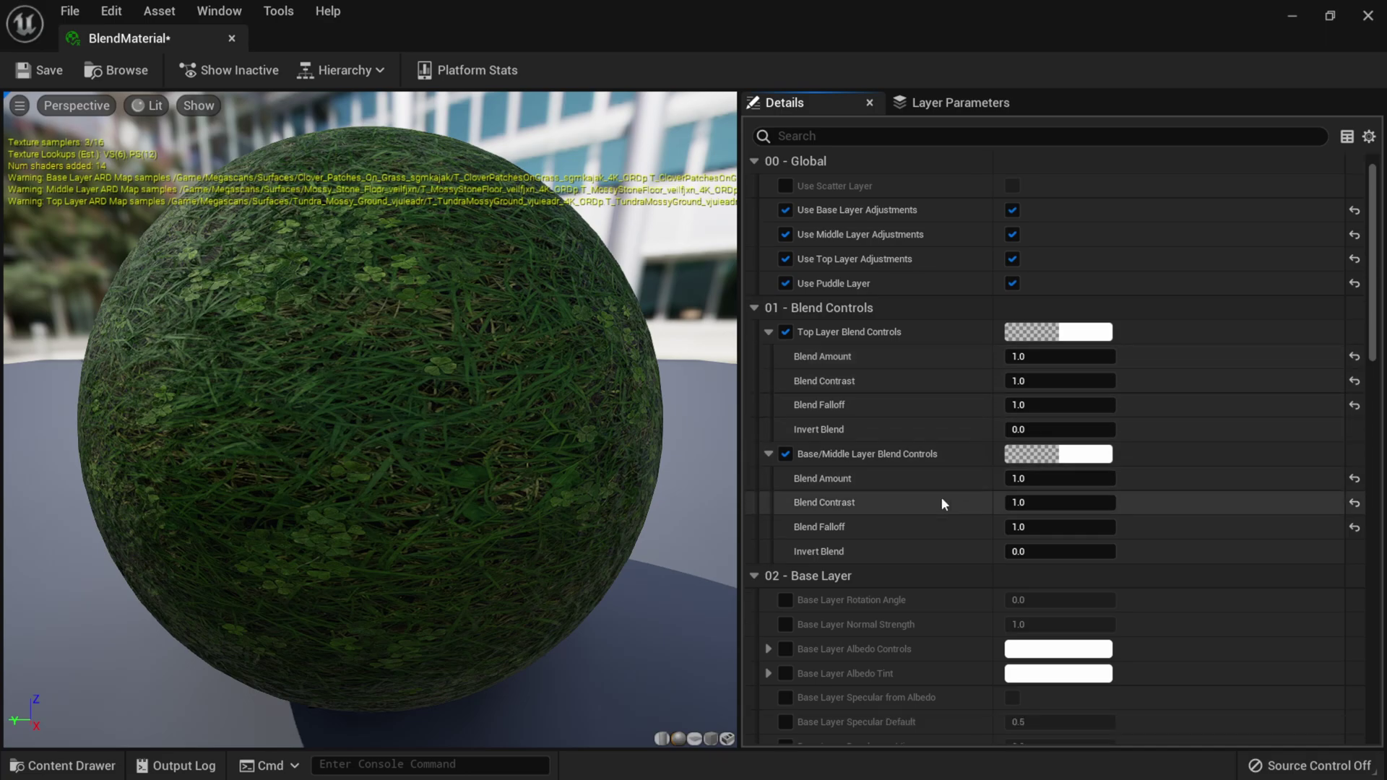
left_click(1330, 15)
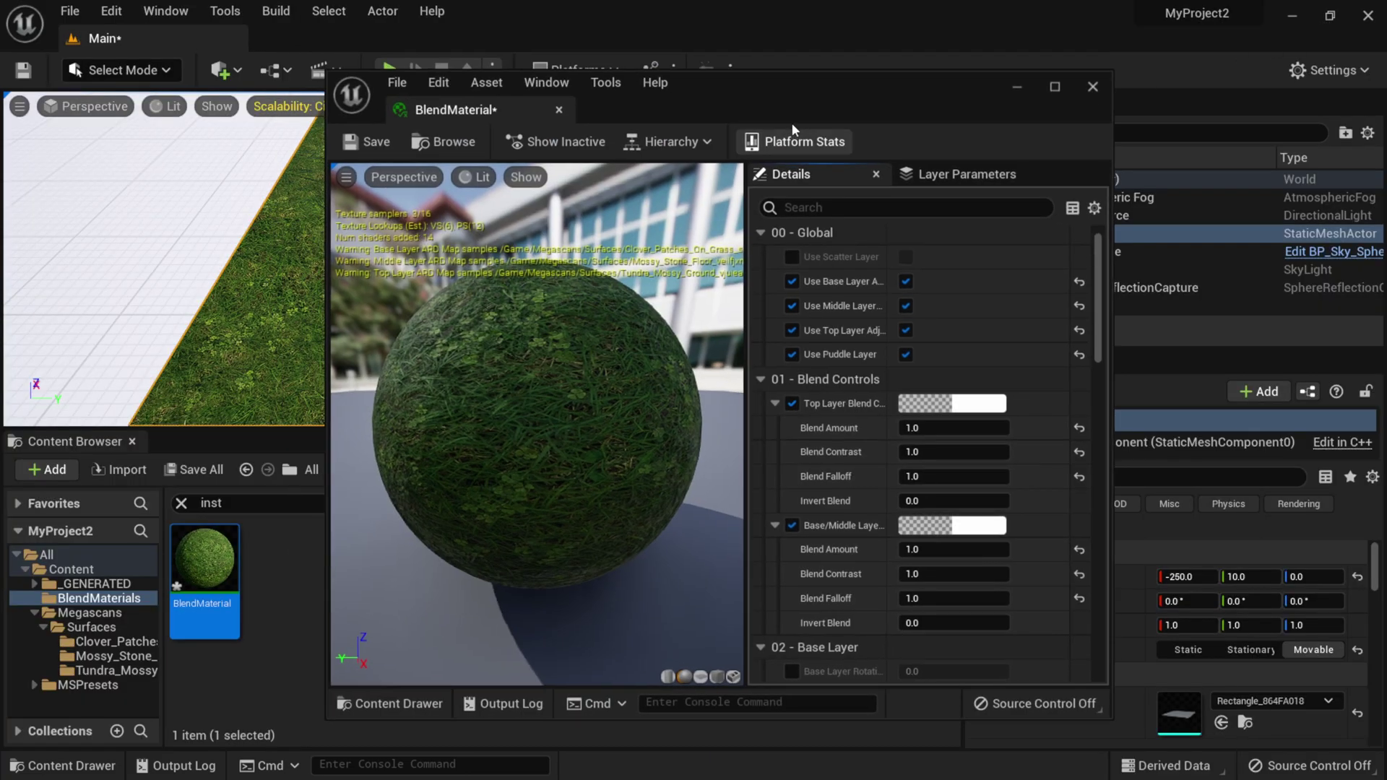
- Enter Mesh Paint's Paint tool with black paint, red channel only, and dab a first spot
left_click_drag(734, 88, 998, 15)
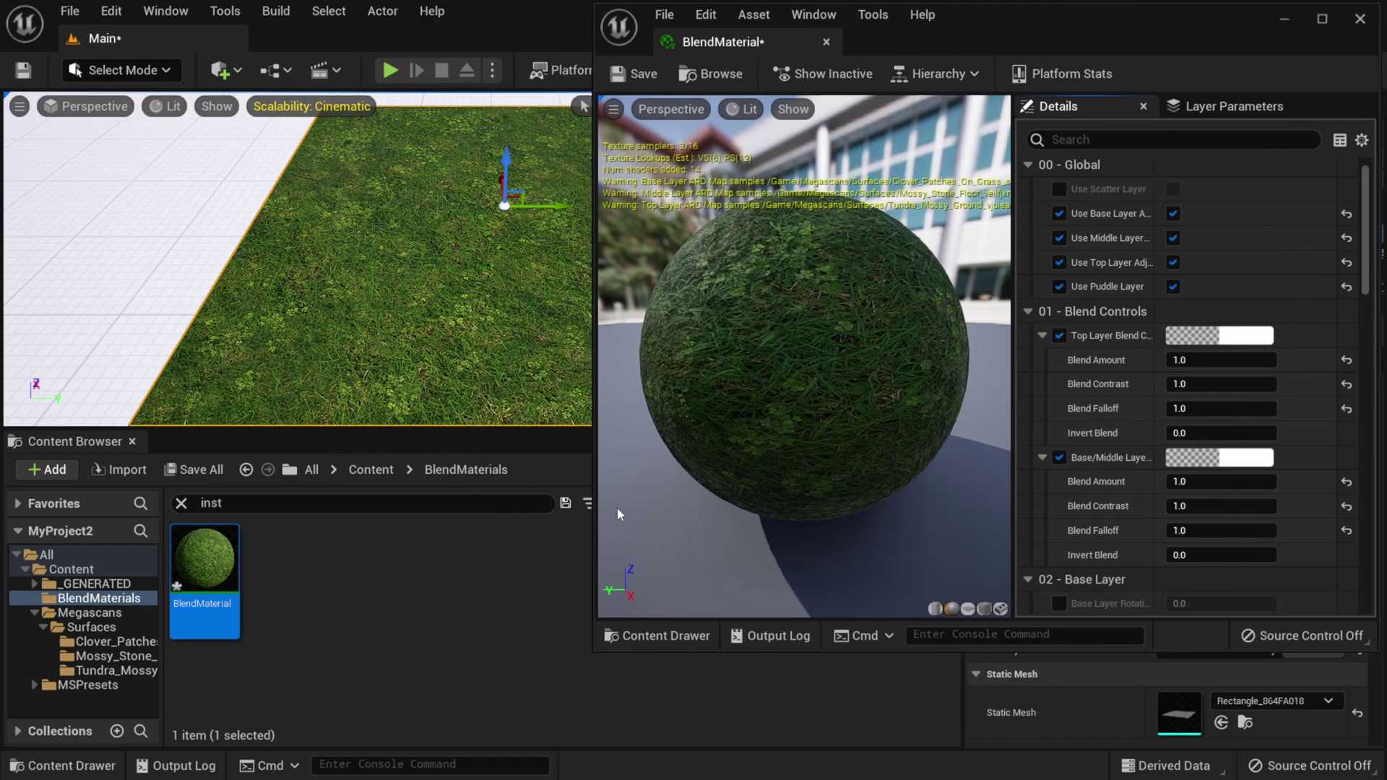
left_click_drag(594, 651, 755, 518)
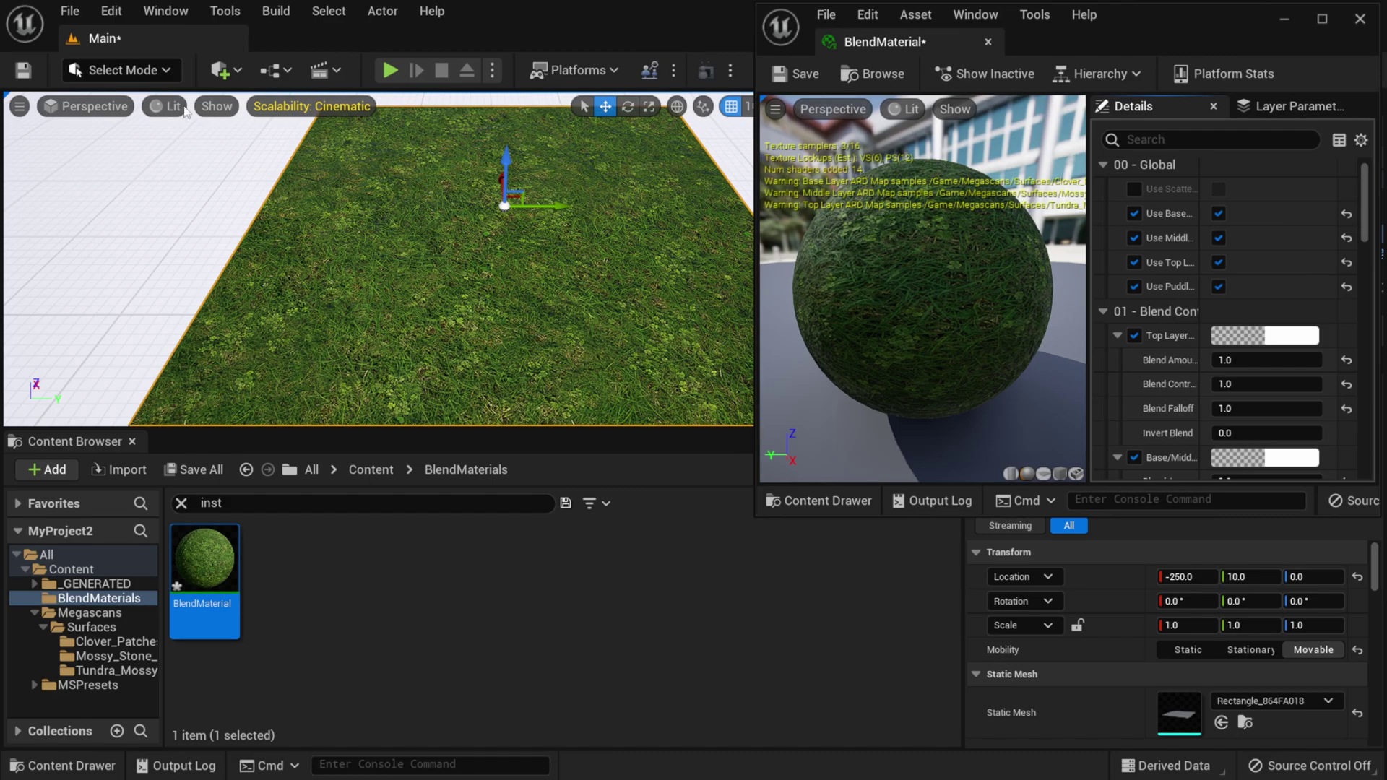
left_click(130, 72)
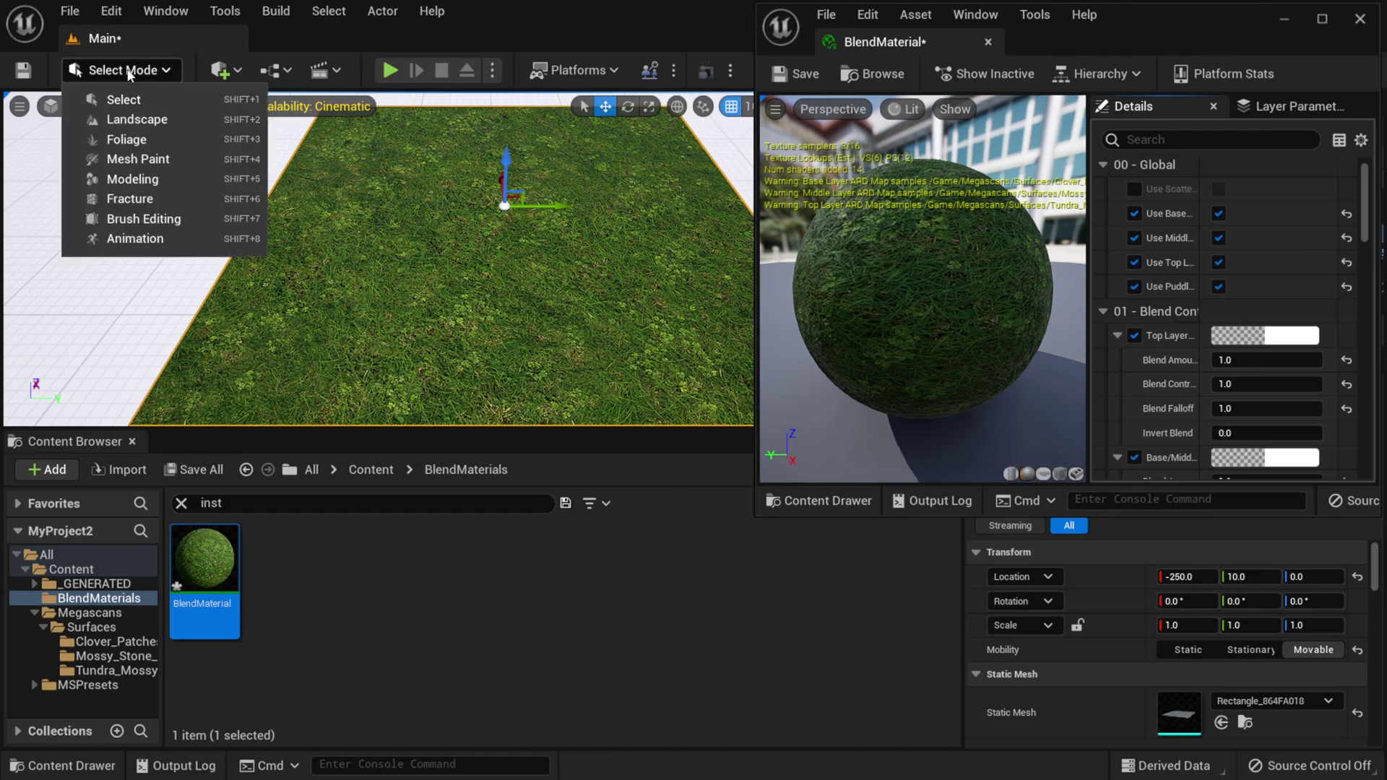
left_click(131, 159)
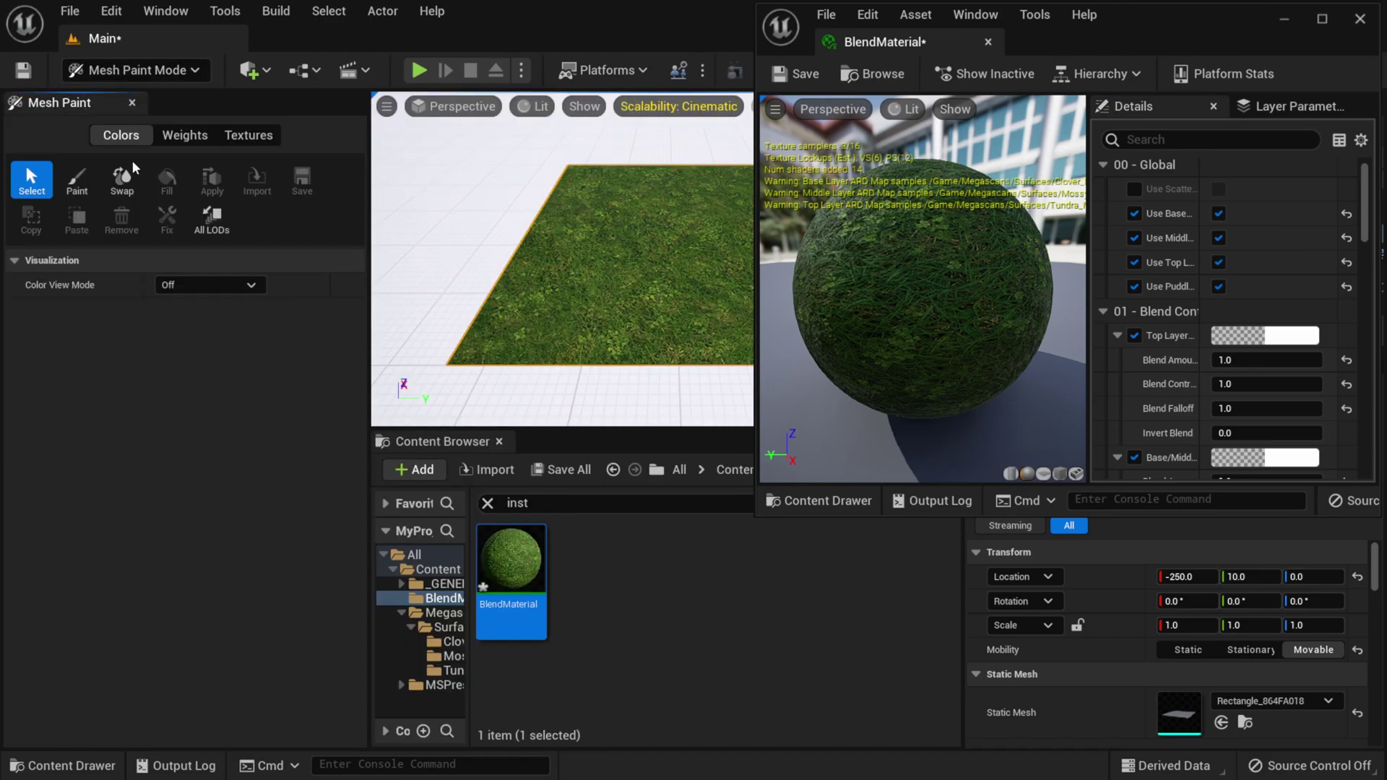
left_click(78, 187)
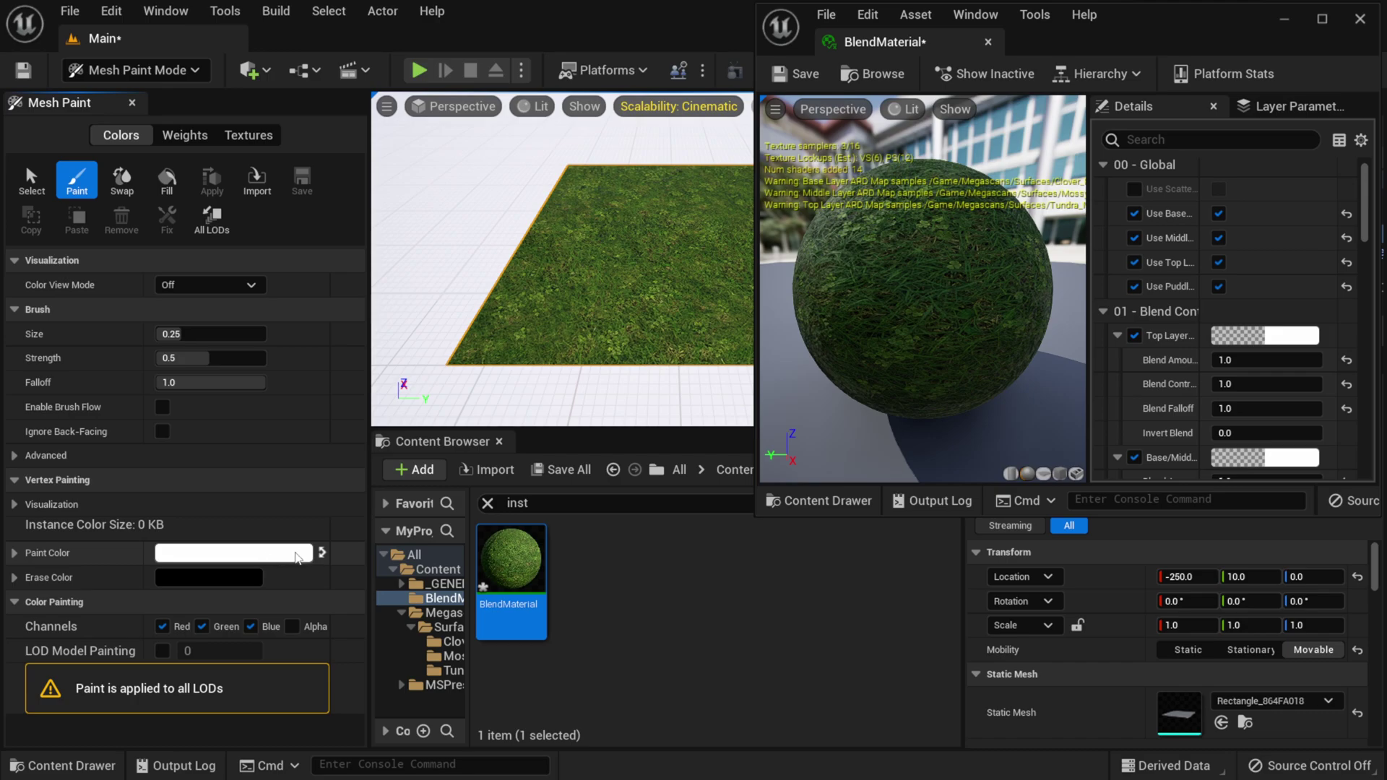
left_click(322, 553)
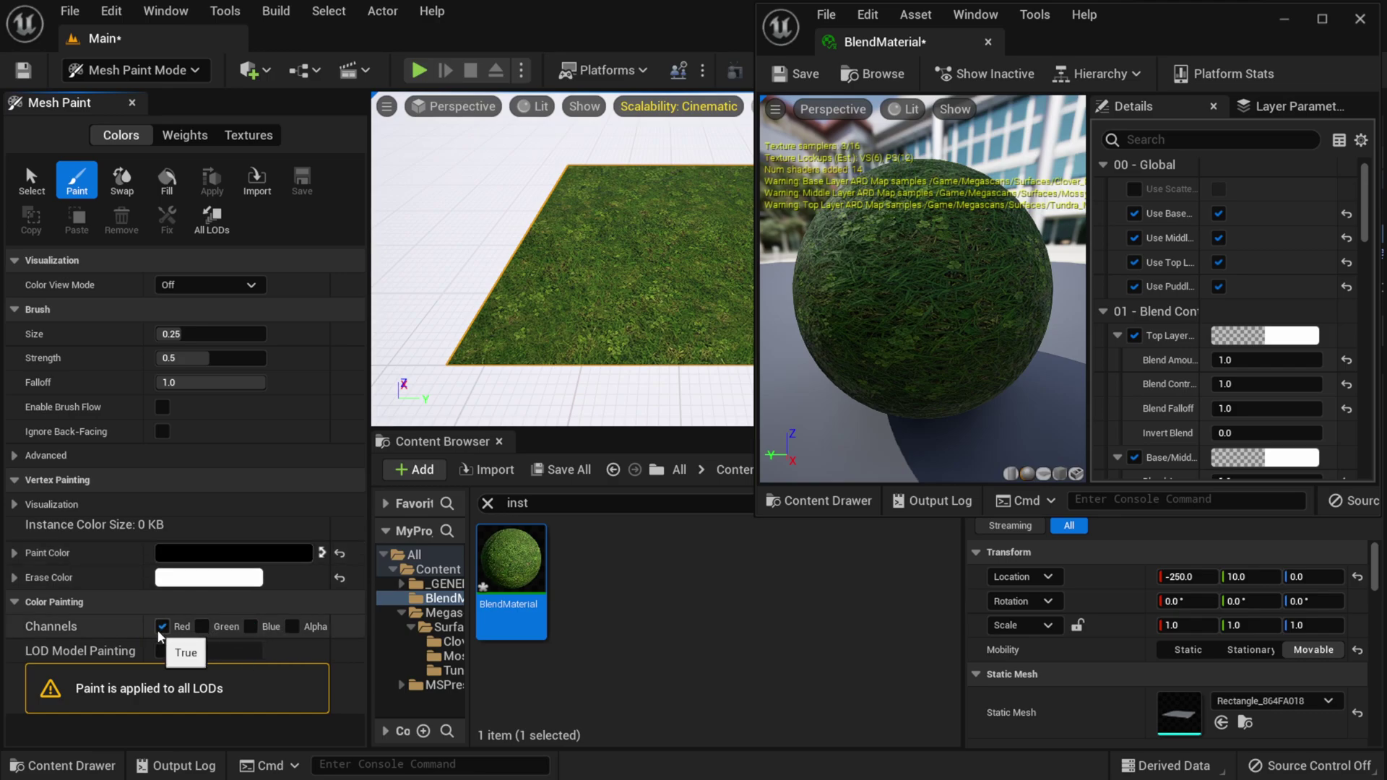
left_click(640, 263)
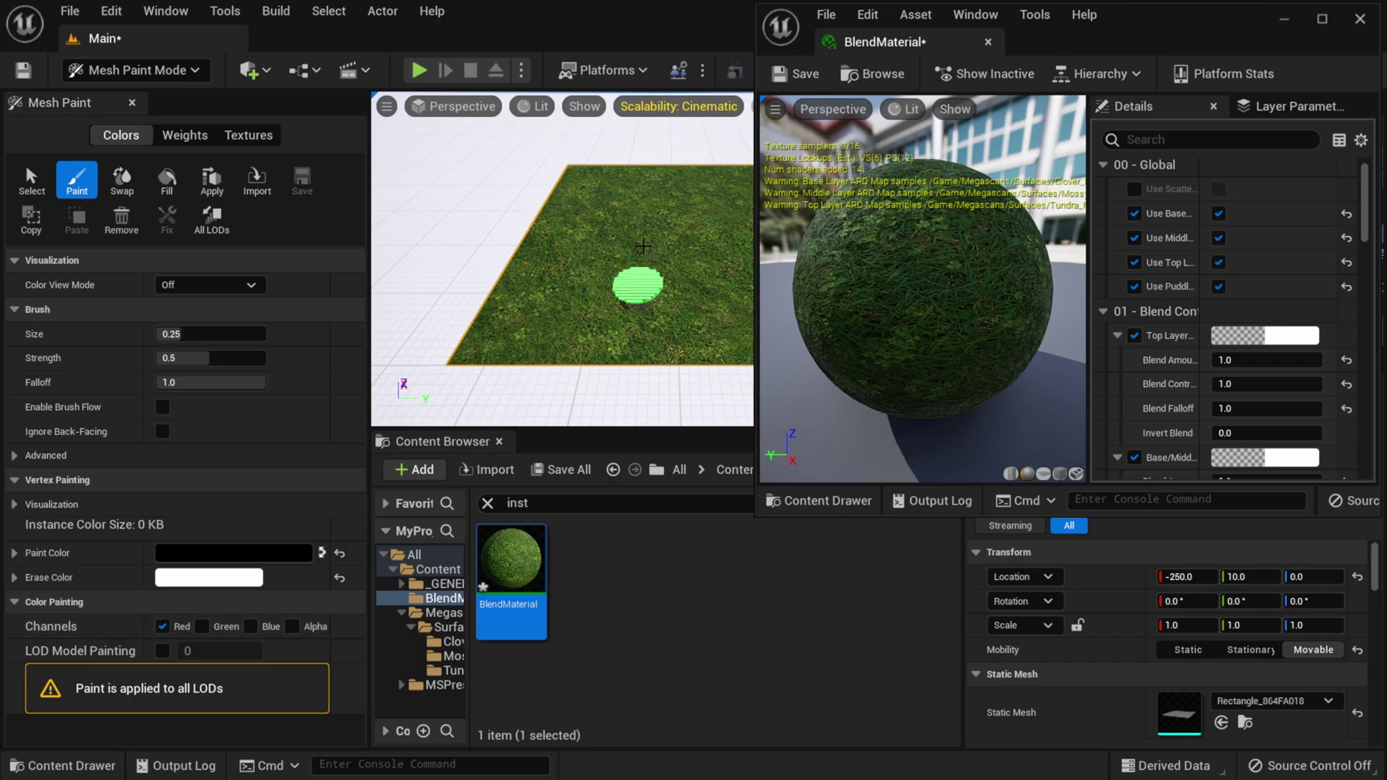
- Brush a long dirt patch across the middle of the grass plane
mouse_move(645, 220)
left_mouse_down()
mouse_move(634, 297)
mouse_move(654, 269)
mouse_move(643, 241)
mouse_move(610, 269)
mouse_move(627, 304)
mouse_move(622, 247)
left_mouse_up()
scroll(620, 217, "up", 4)
scroll(619, 291, "down", 2)
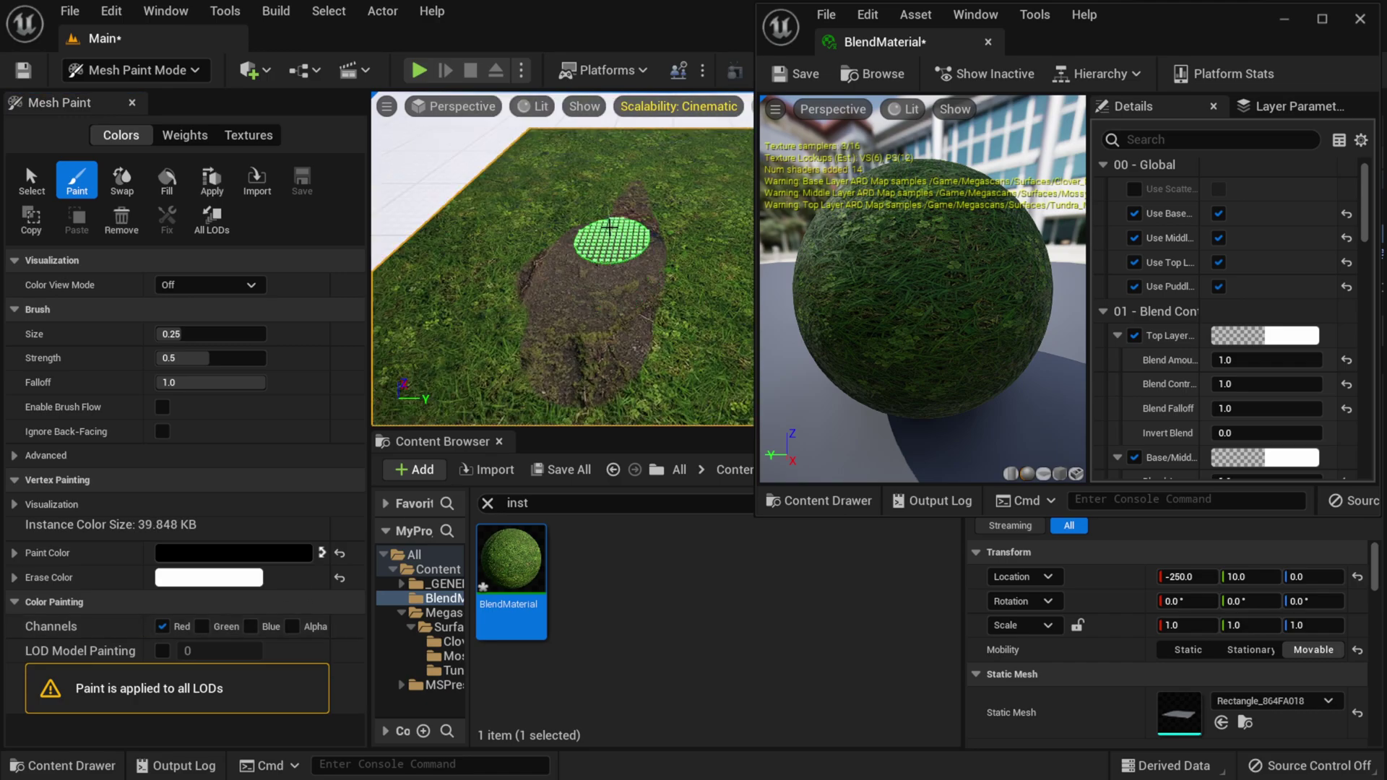
mouse_move(635, 192)
left_mouse_down()
mouse_move(668, 274)
mouse_move(589, 197)
mouse_move(524, 301)
mouse_move(541, 227)
mouse_move(645, 177)
mouse_move(687, 256)
mouse_move(641, 201)
left_mouse_up()
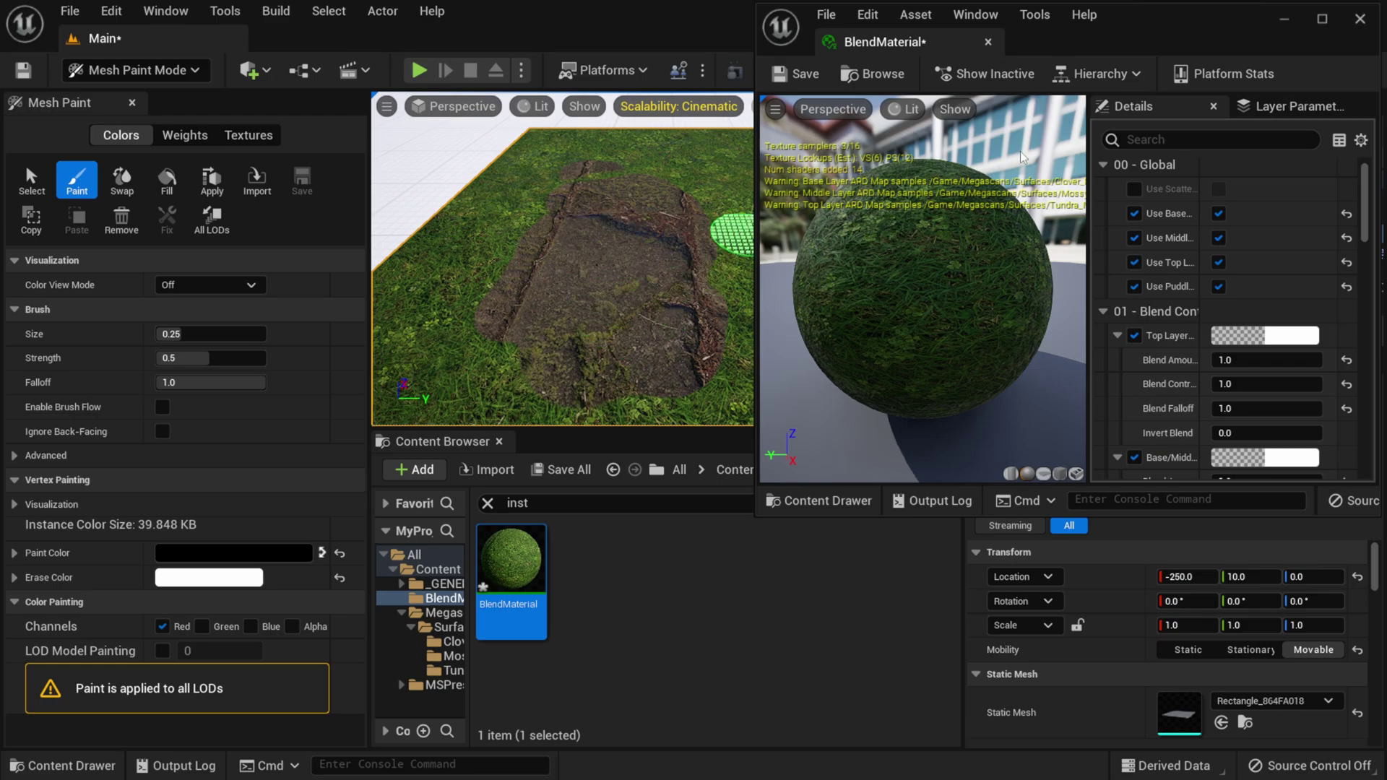
- Reposition and widen the material editor, narrow mesh paint settings and enlarge the viewport
left_click_drag(1106, 45, 1108, 203)
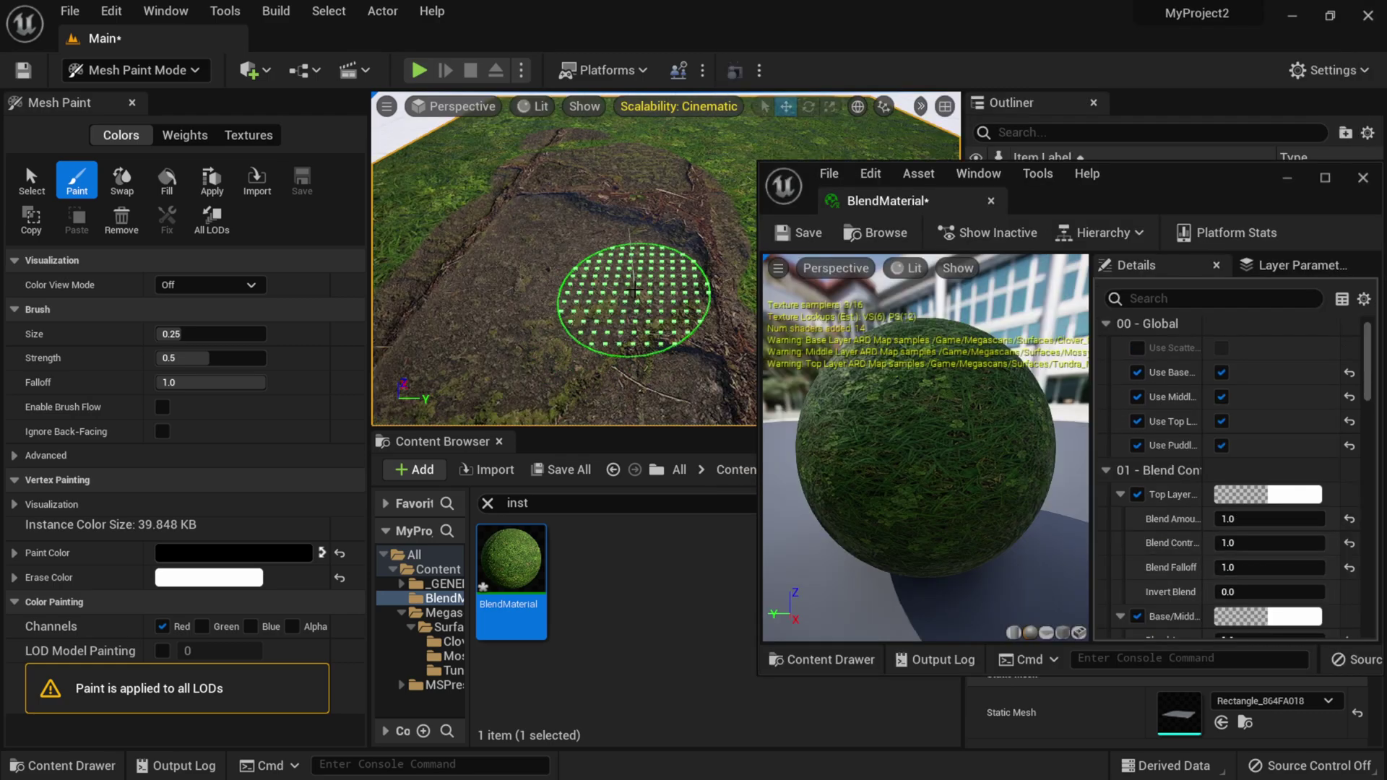
scroll(589, 284, "up", 3)
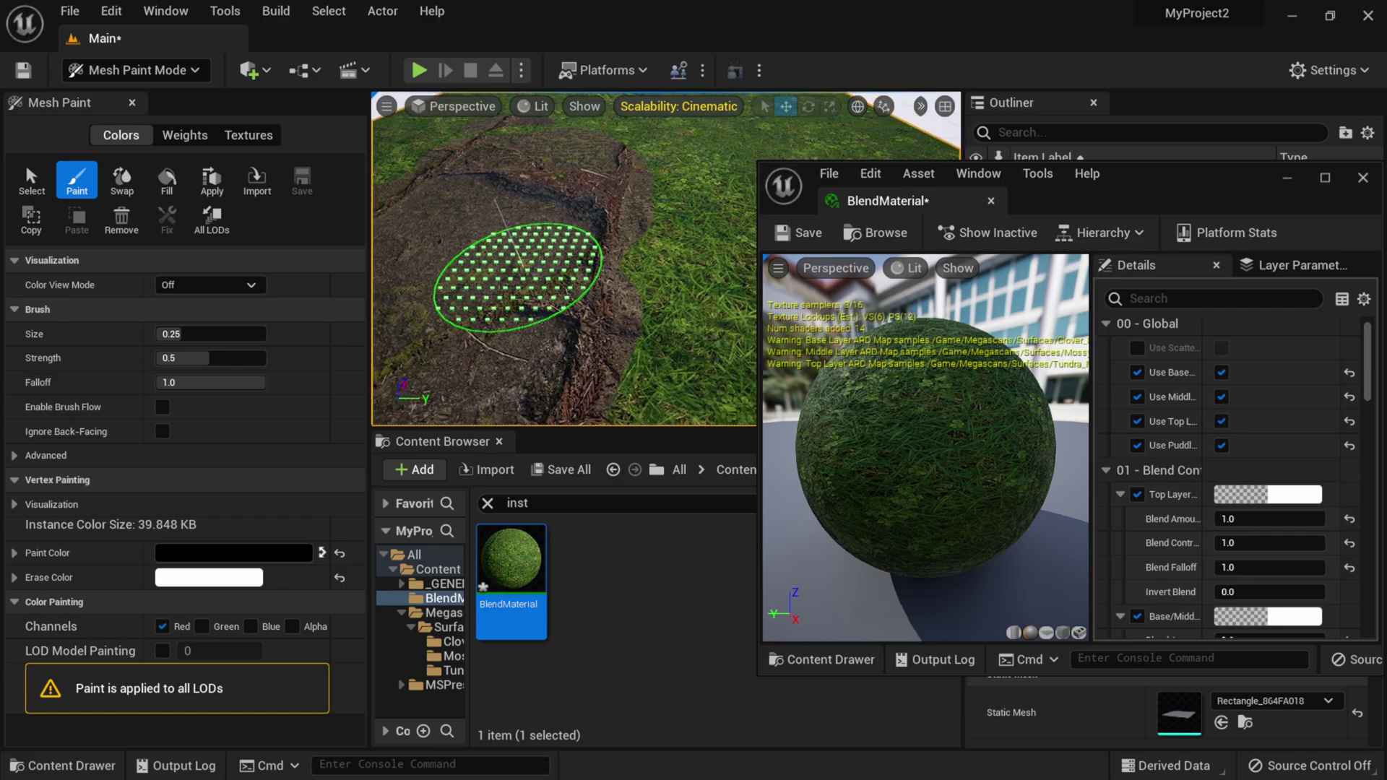
left_click_drag(1190, 182, 1062, 135)
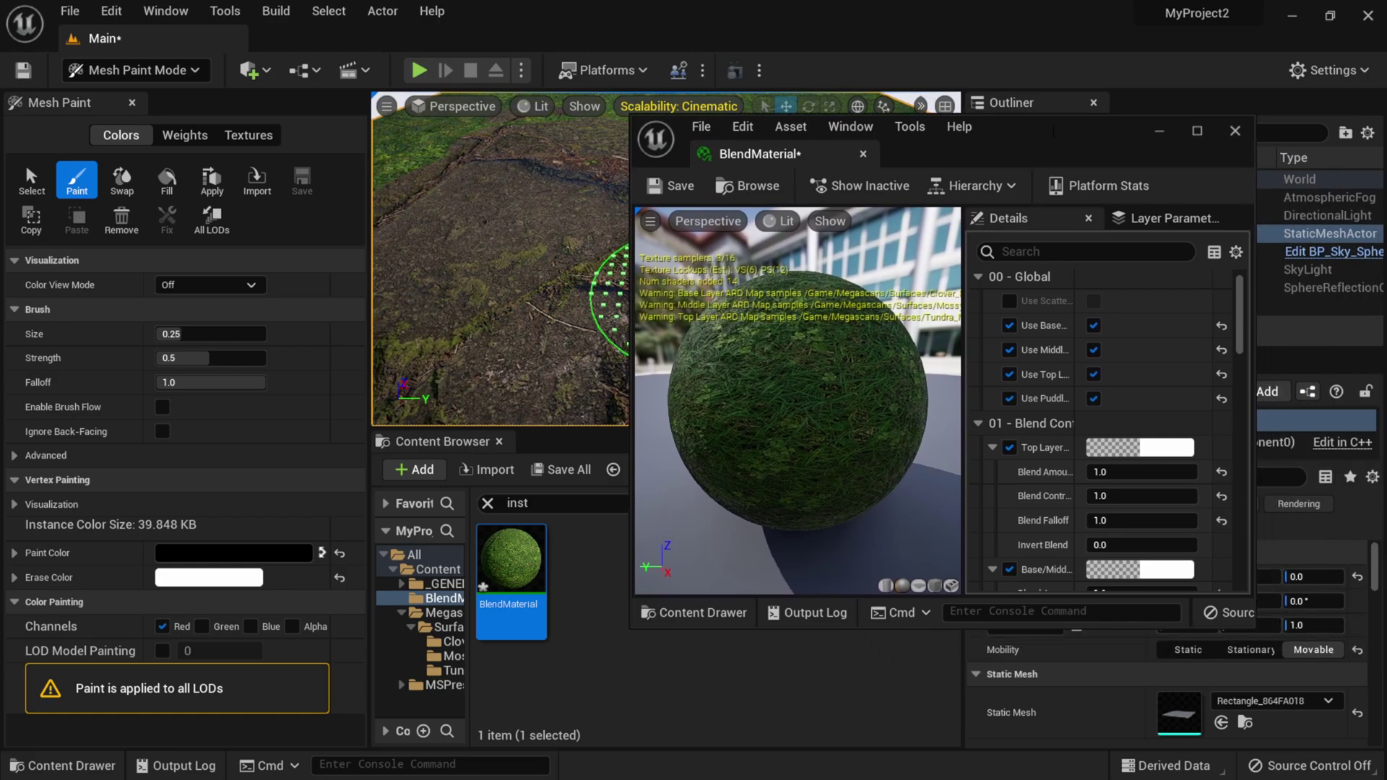
left_click_drag(1077, 420, 1106, 424)
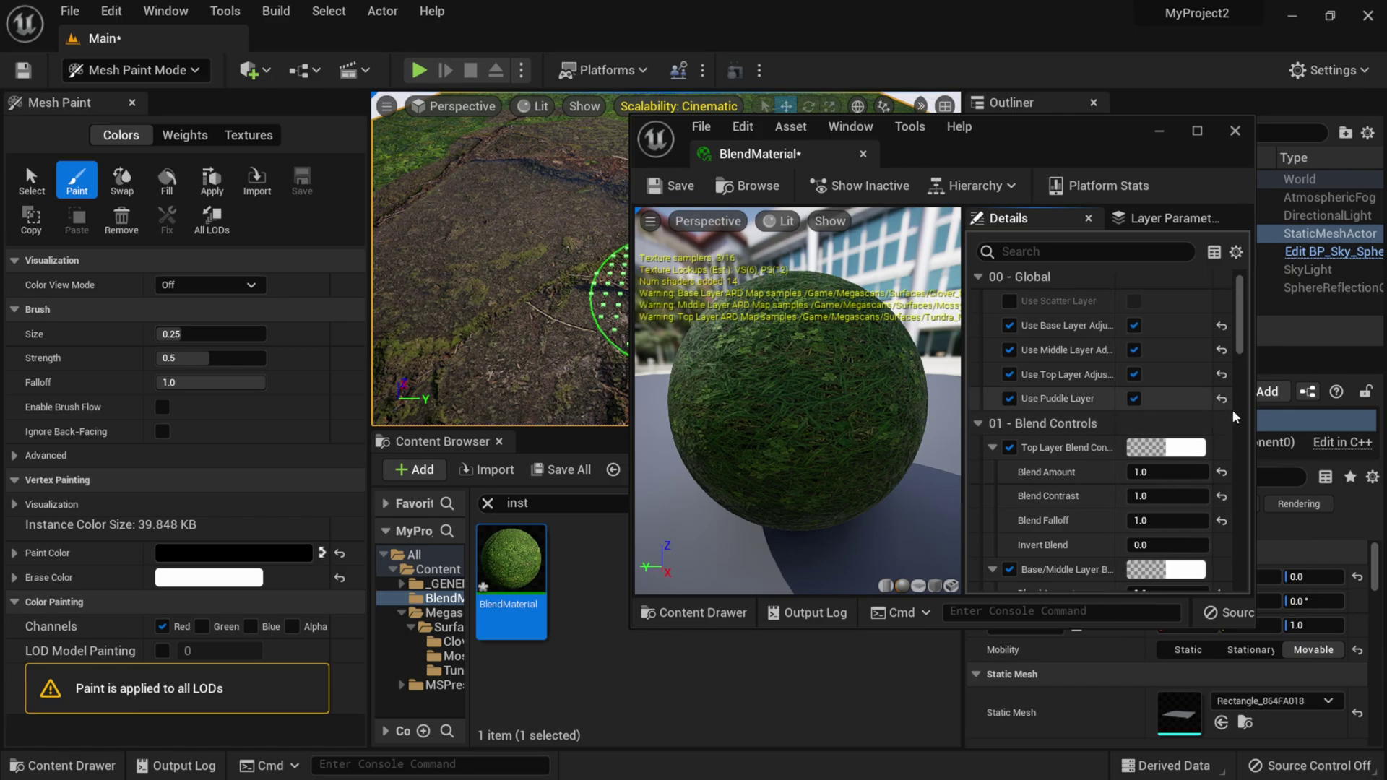
left_click_drag(1255, 408, 1344, 407)
left_click_drag(1023, 132, 1067, 128)
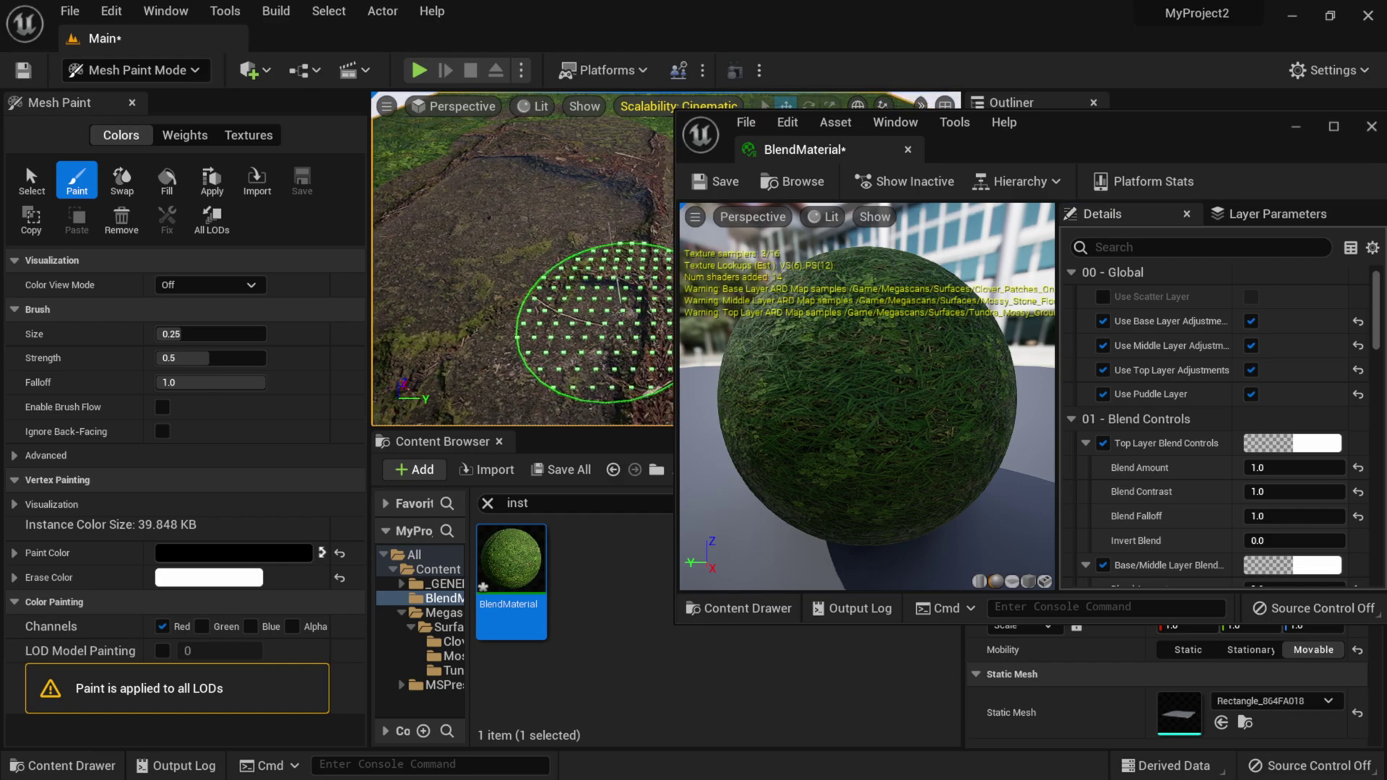
left_click_drag(369, 247, 194, 247)
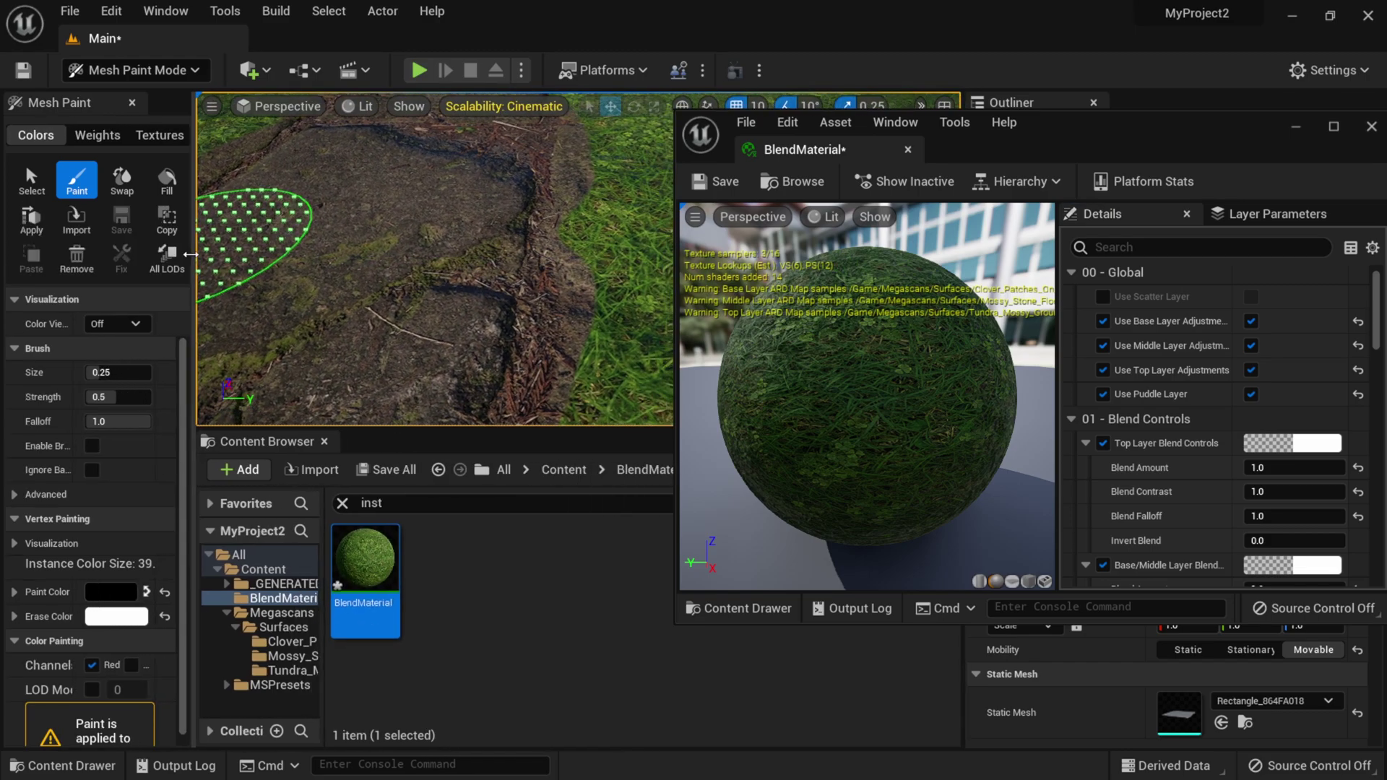
left_click_drag(420, 431, 419, 586)
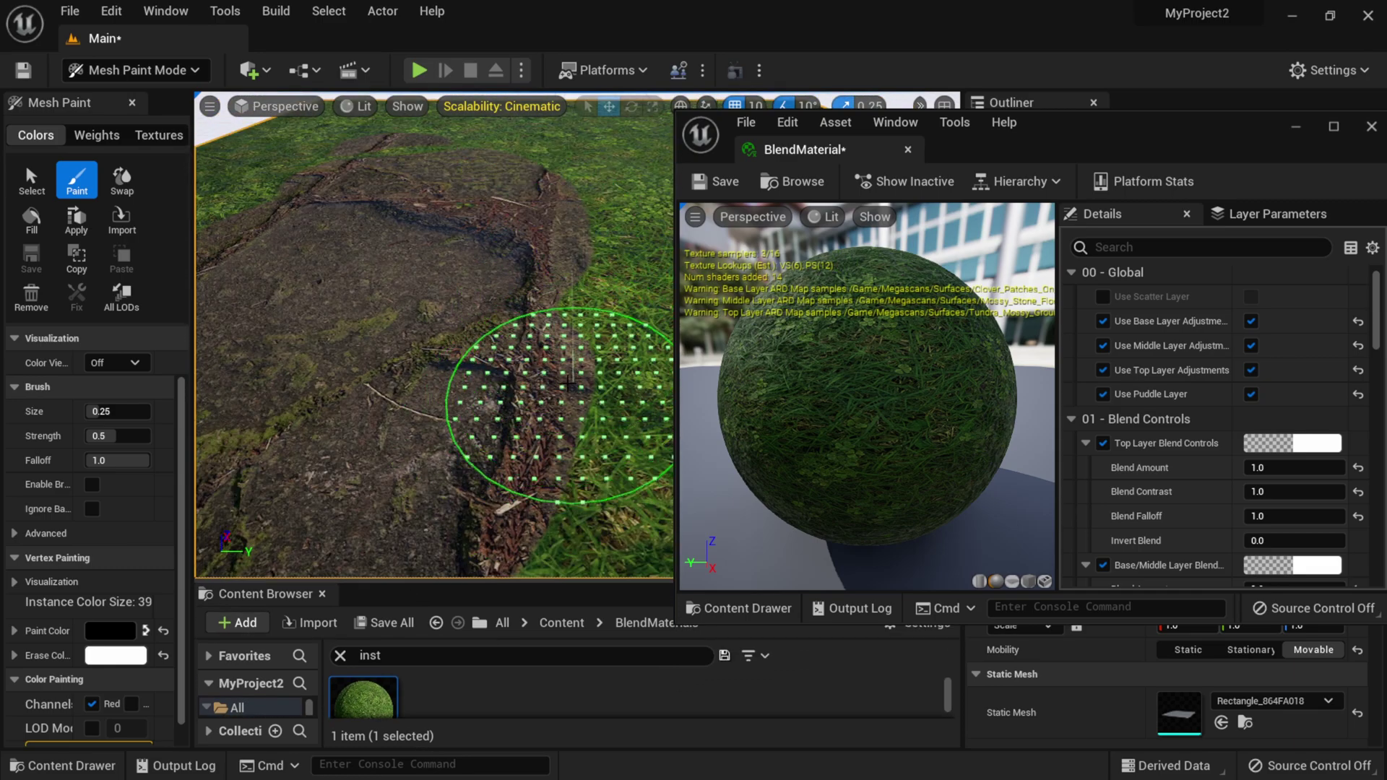
- Try top layer Blend Amount values 5 and 1.5, settling on 2.0
left_click(1265, 468)
type("5")
key("Return")
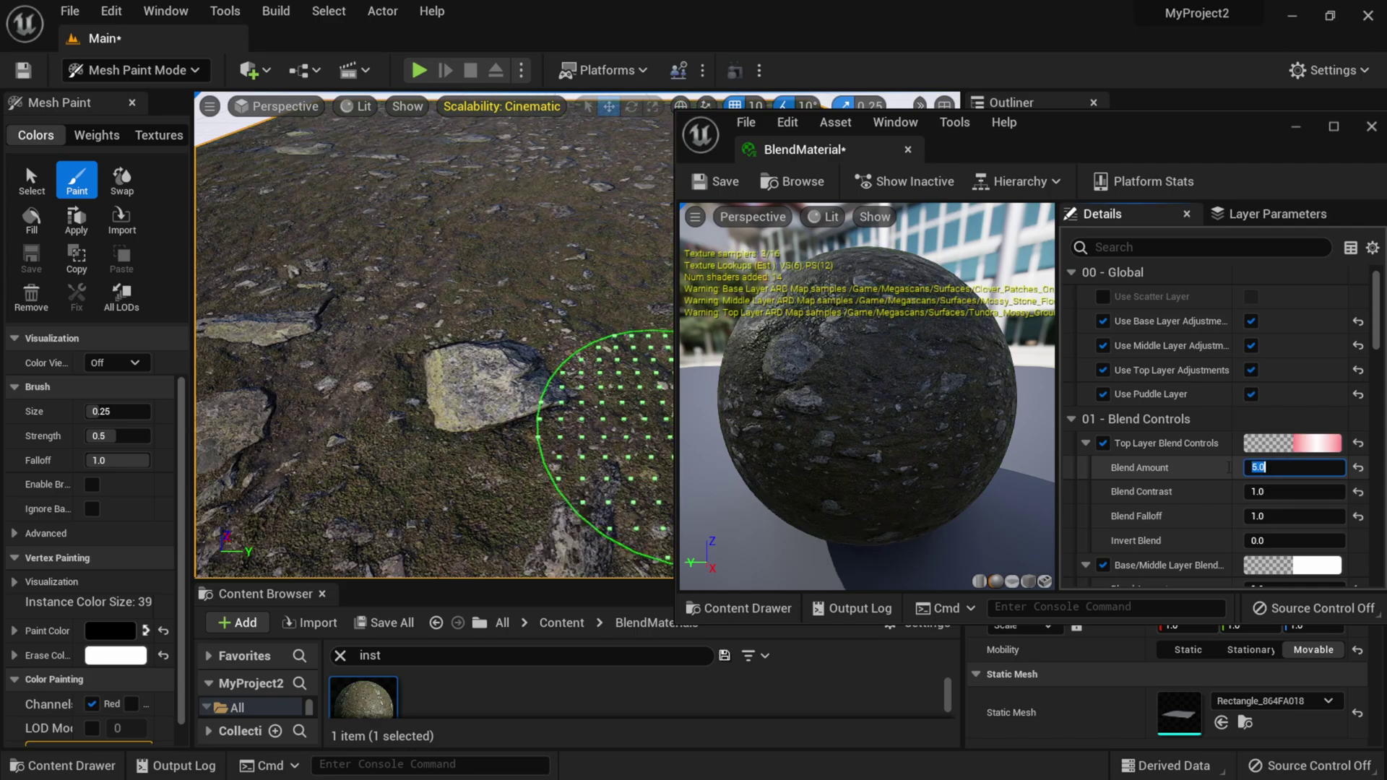
scroll(486, 340, "down", 3)
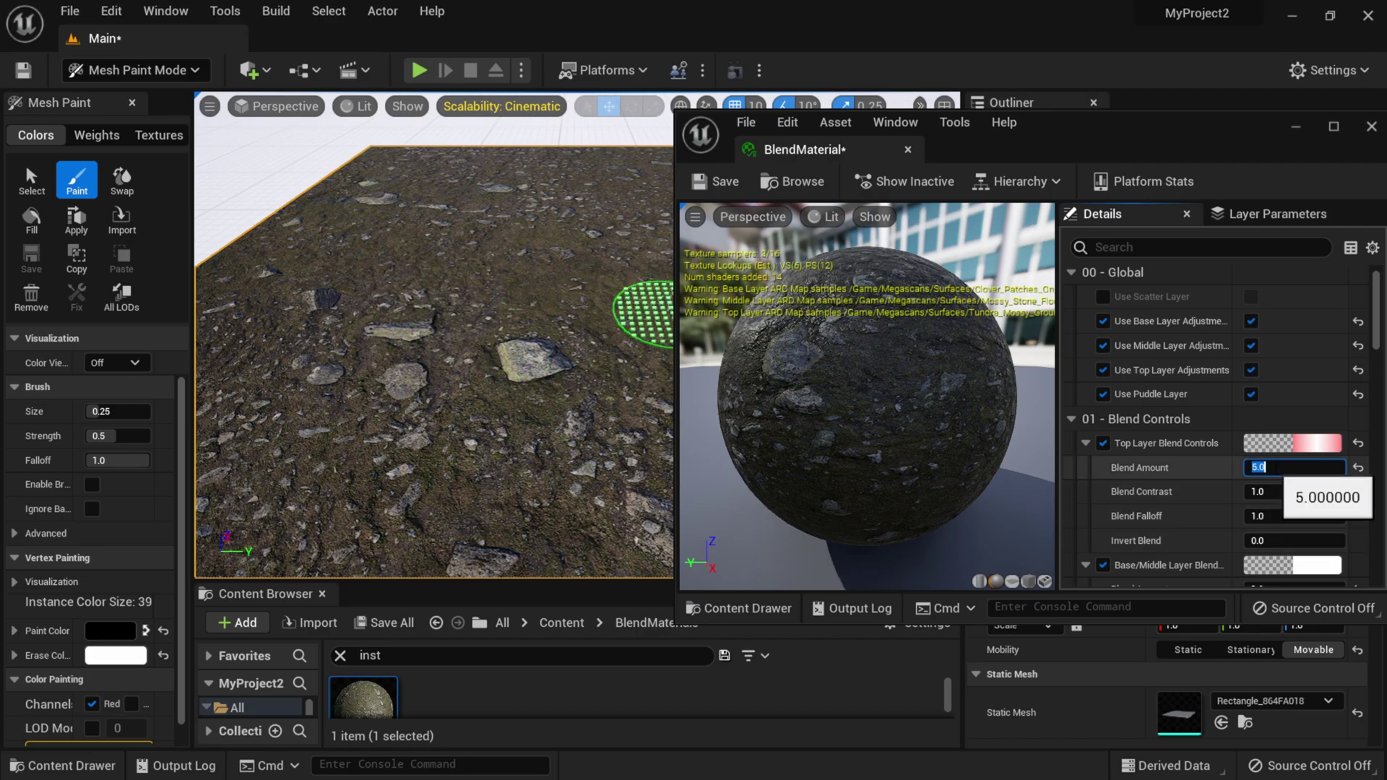
left_click(1265, 468)
type("1.5")
key("Return")
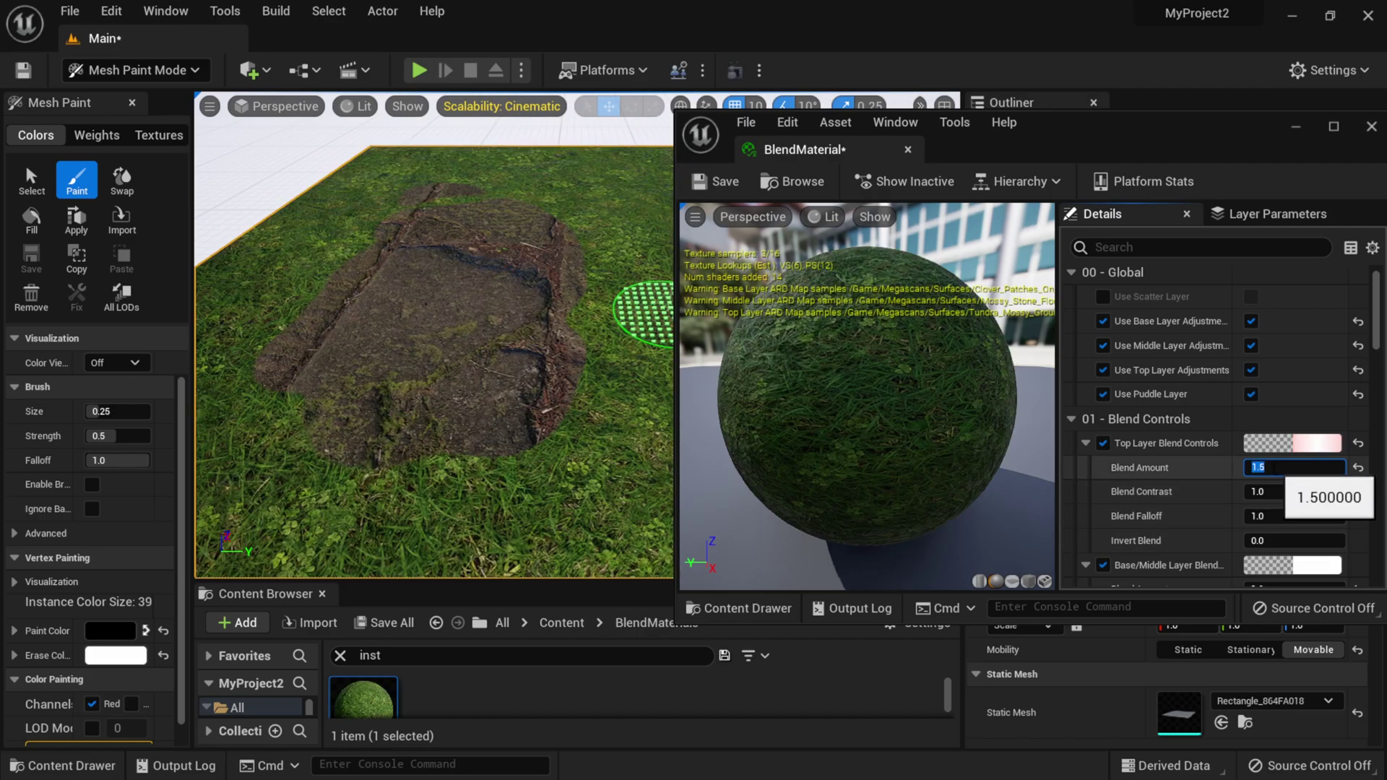
scroll(578, 404, "up", 3)
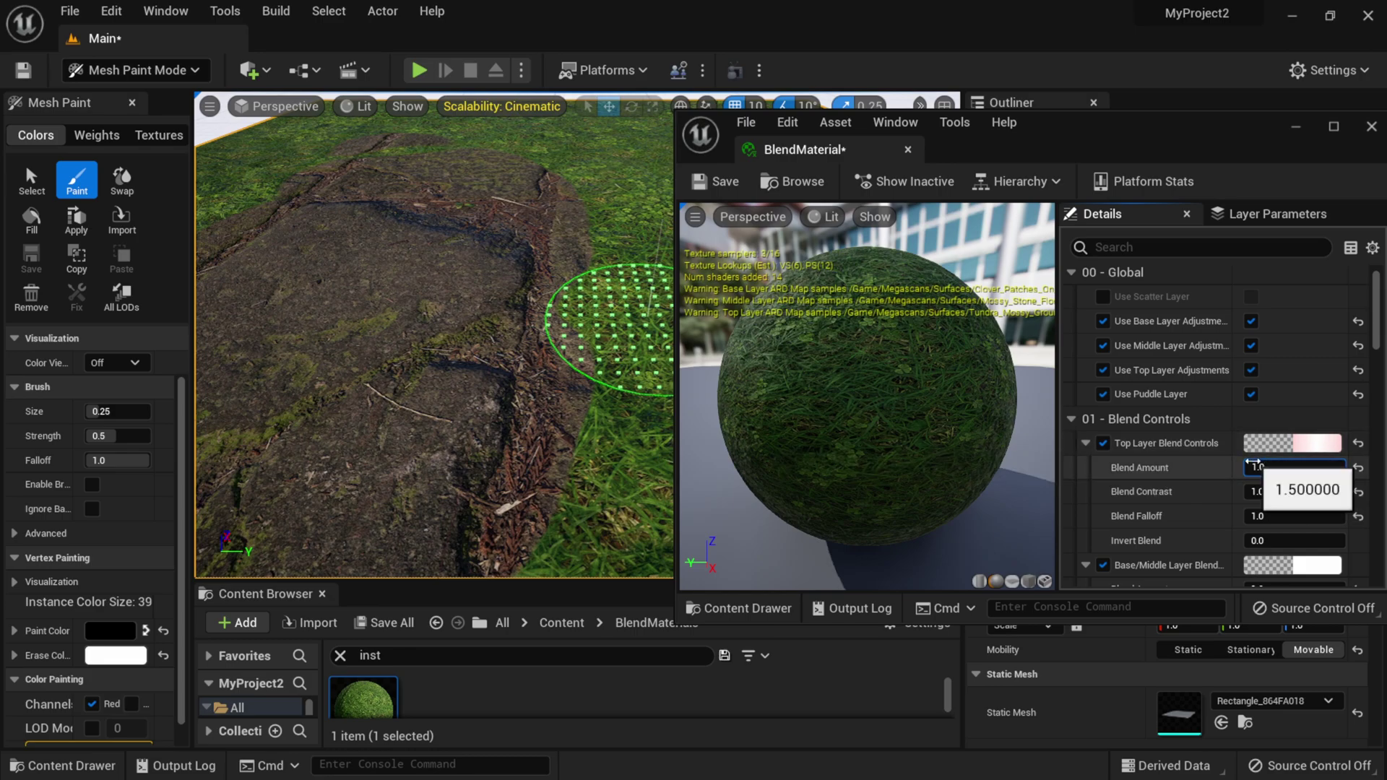
scroll(616, 295, "down", 5)
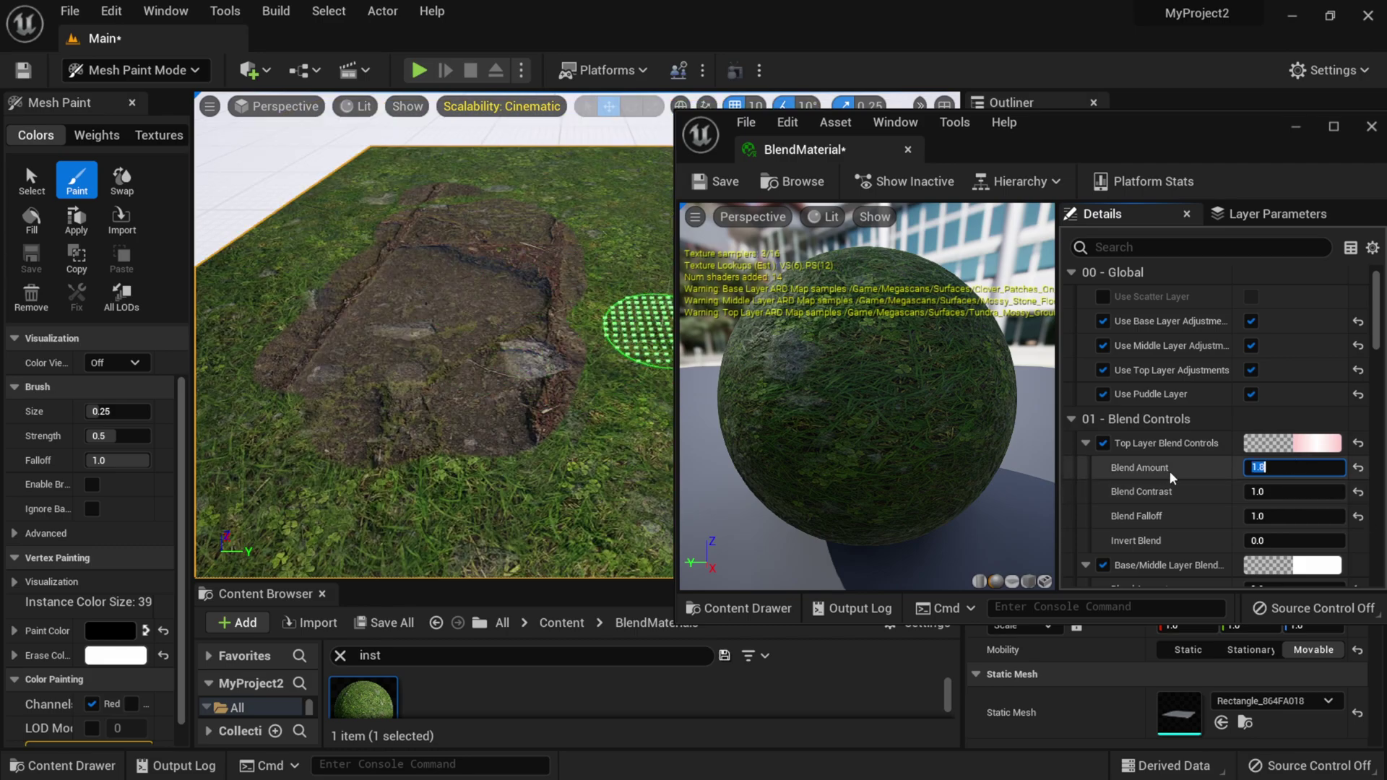
type("2")
key("Return")
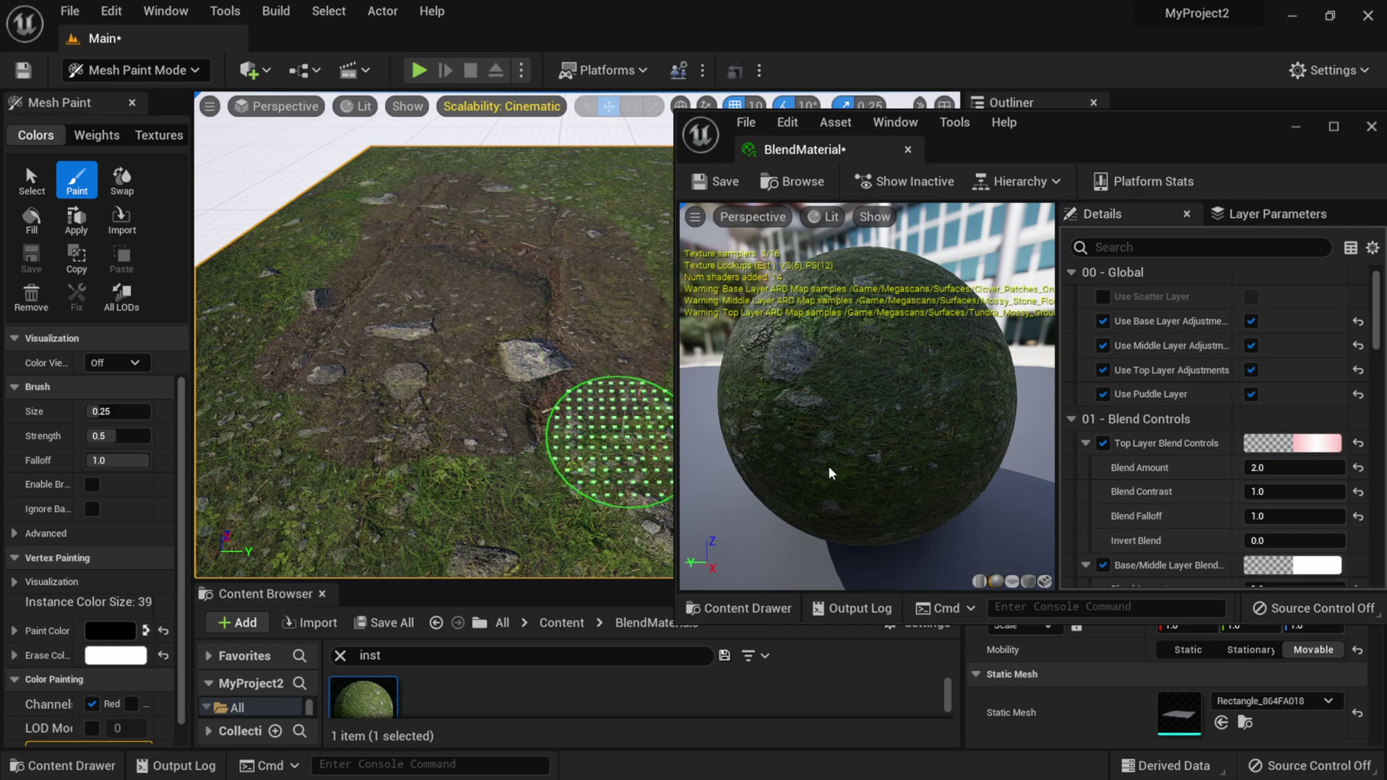
- Set top layer Blend Falloff to 0.1 and Blend Contrast to 0.6
left_click(1267, 517)
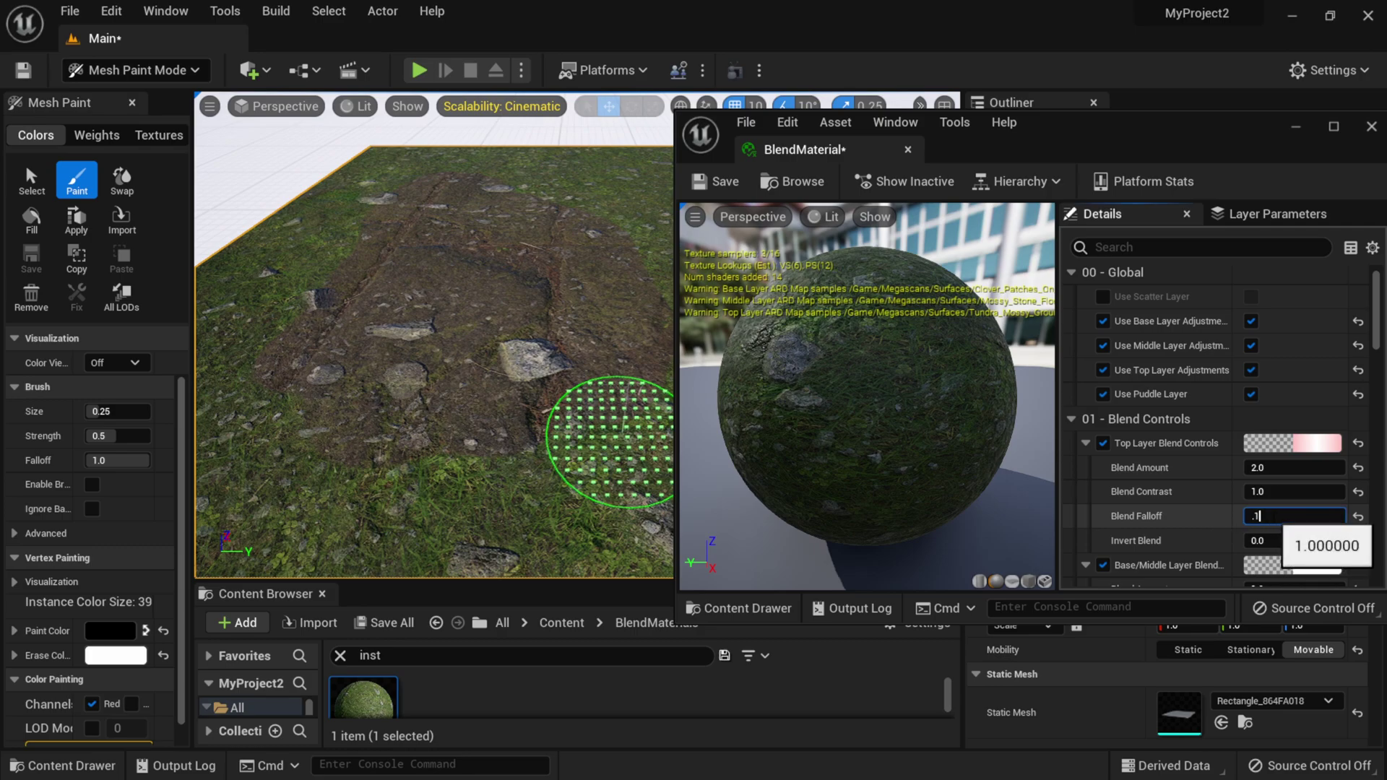
key("Return")
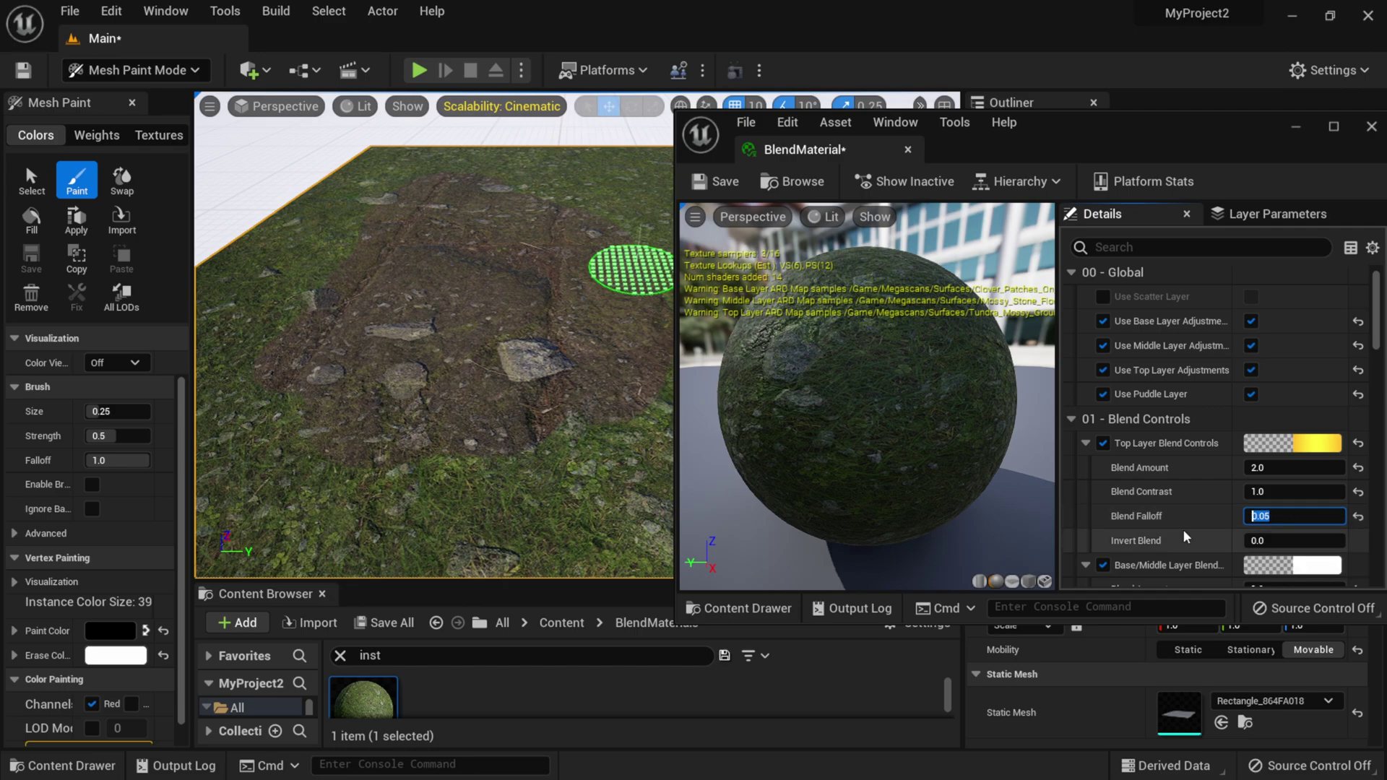
key("Return")
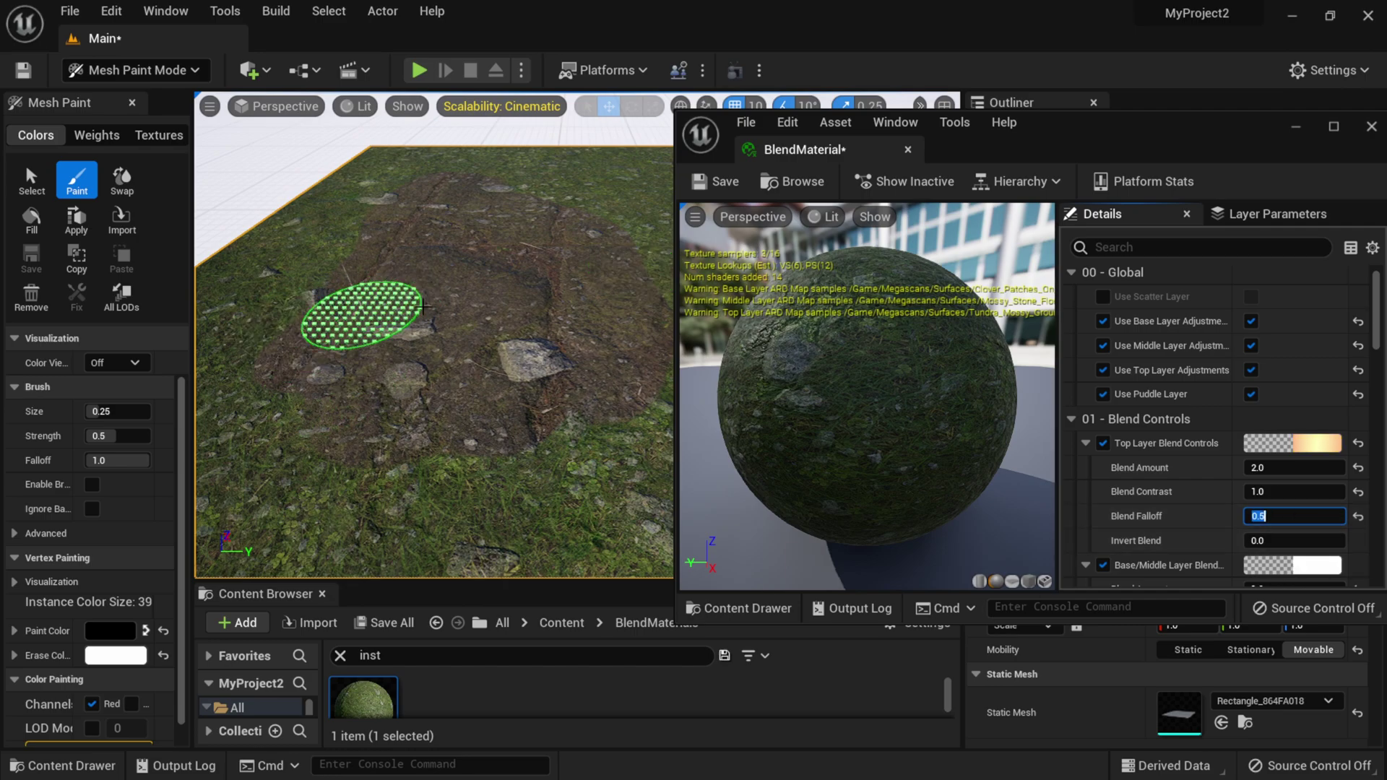
left_click(1270, 516)
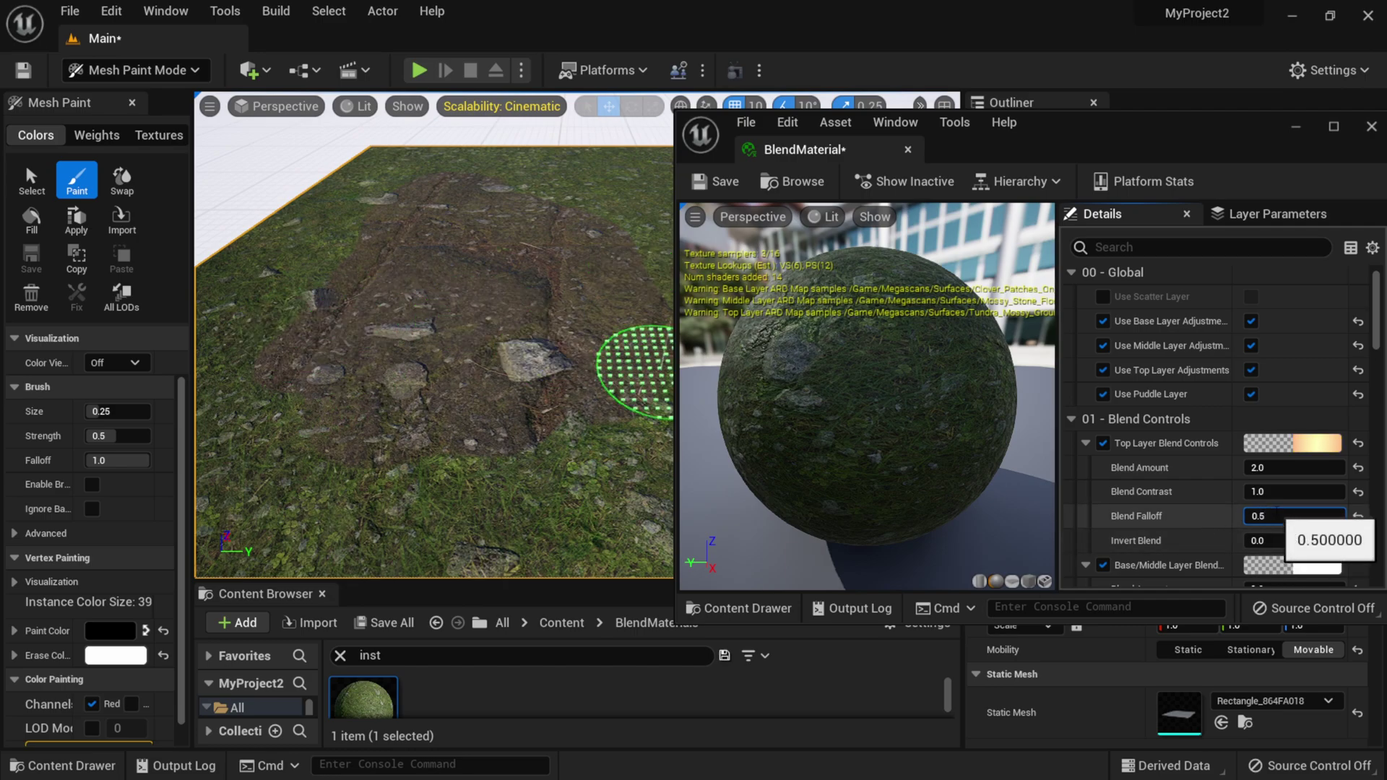
key("BackSpace")
type("1")
key("shift+Tab")
type("0.0")
key("Return")
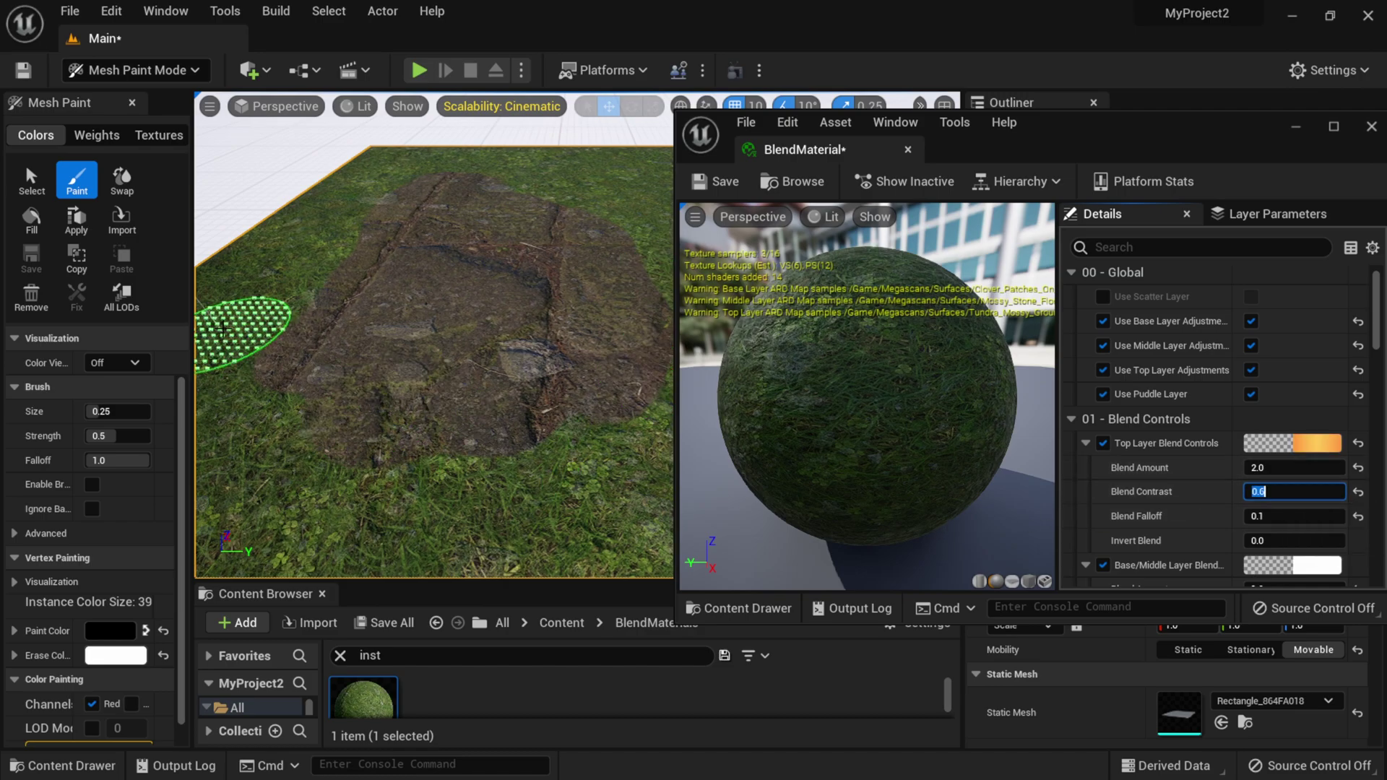
scroll(534, 321, "up", 5)
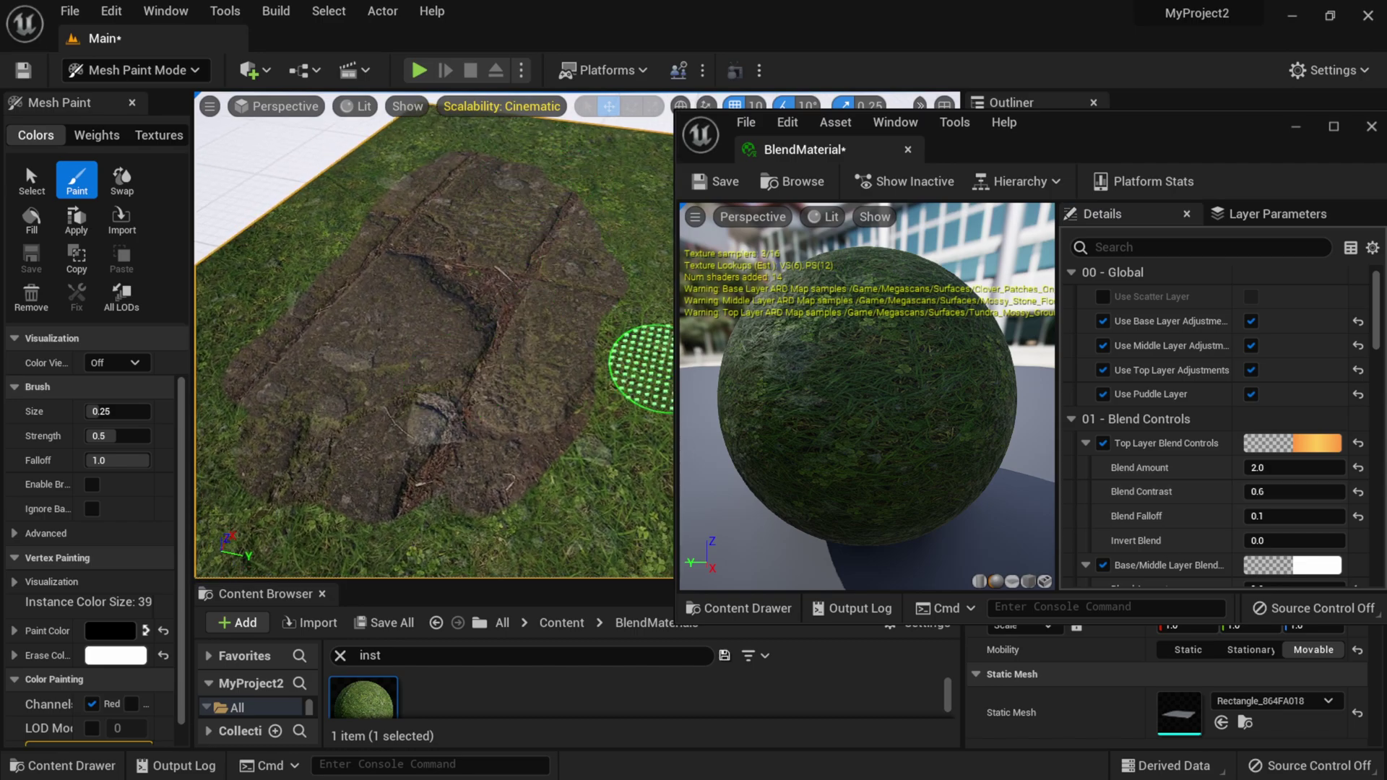
scroll(1258, 492, "down", 1)
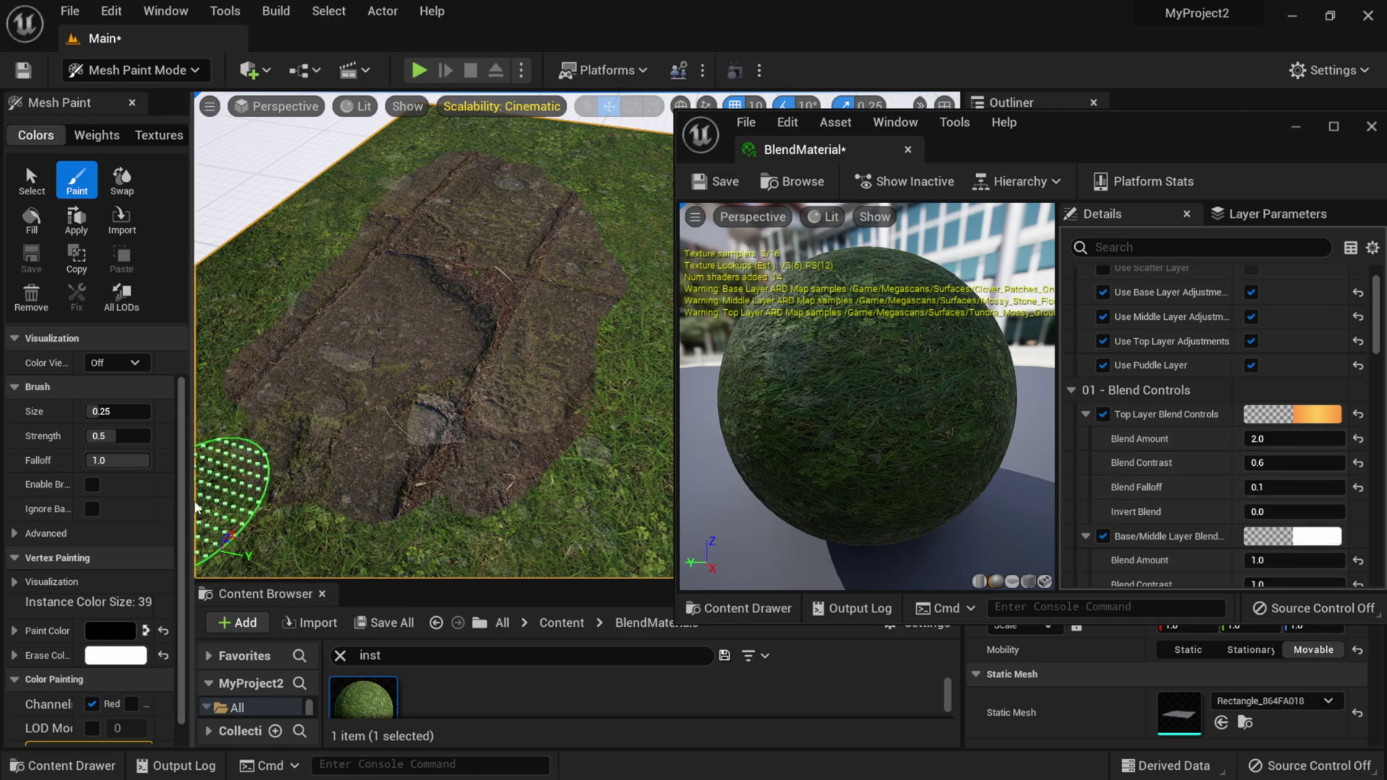
- Widen the mesh paint settings and paint dirt into the left and lower grass
left_click_drag(190, 503, 318, 506)
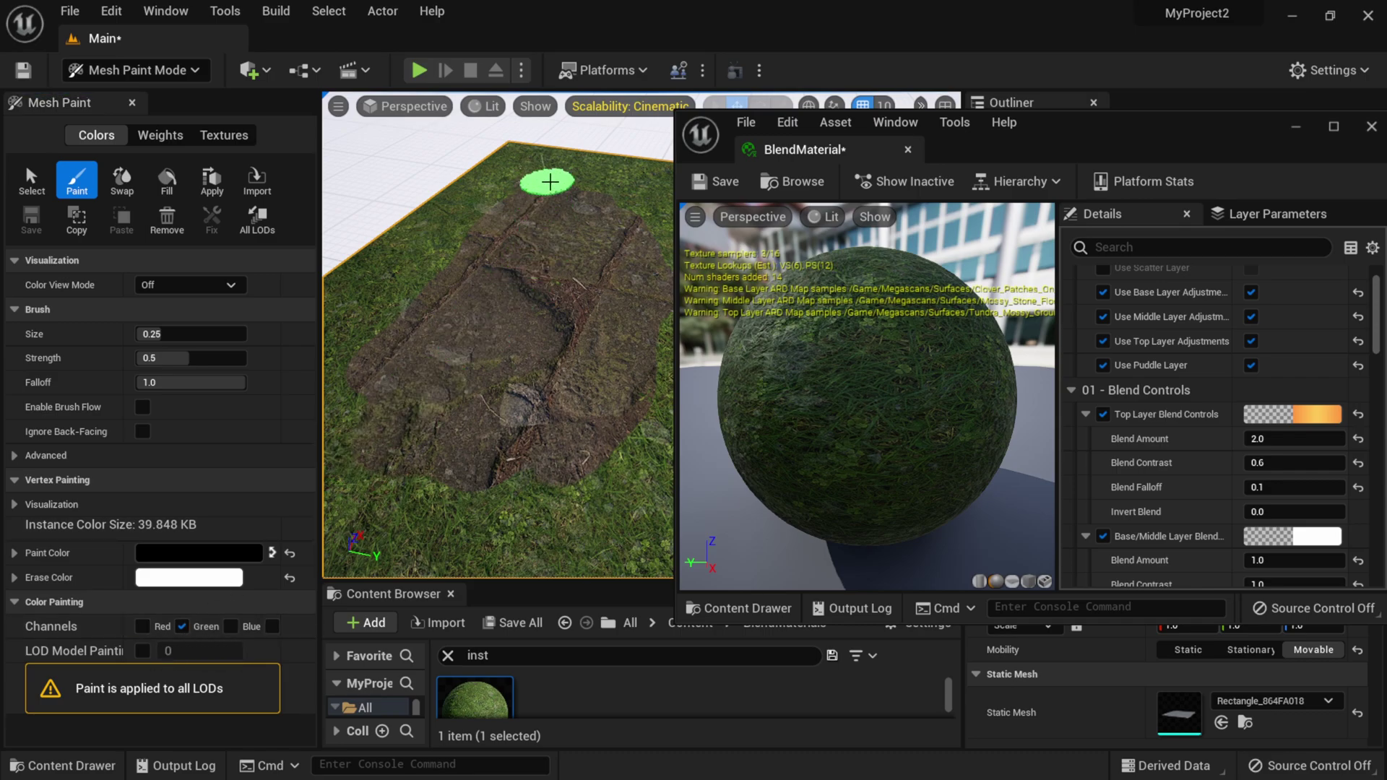
mouse_move(466, 242)
left_mouse_down()
mouse_move(361, 379)
mouse_move(397, 291)
mouse_move(528, 202)
mouse_move(605, 216)
left_mouse_up()
mouse_move(661, 359)
left_mouse_down()
mouse_move(573, 571)
mouse_move(418, 505)
mouse_move(381, 365)
mouse_move(489, 205)
left_mouse_up()
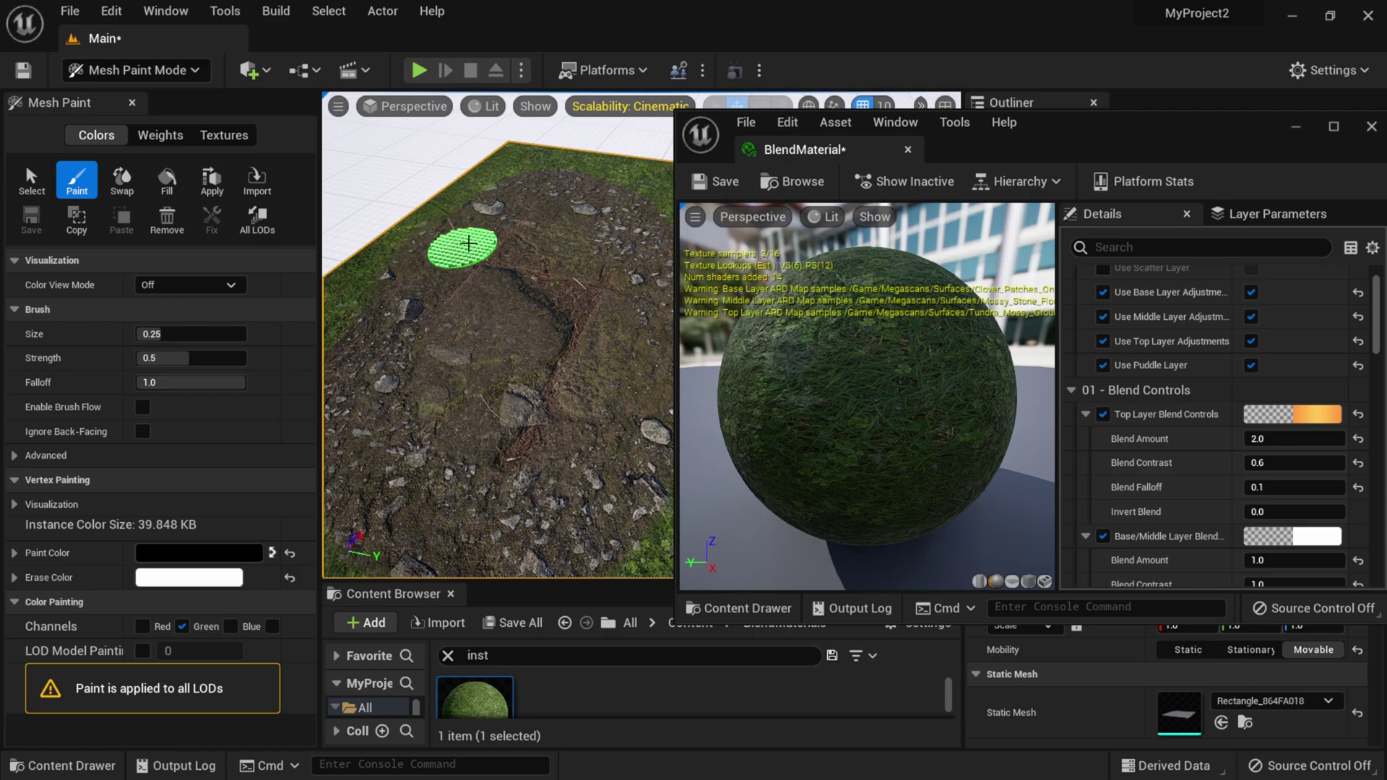
- Move the material editor aside and spread dirt along the patch's right edge
left_click_drag(1108, 133, 1259, 110)
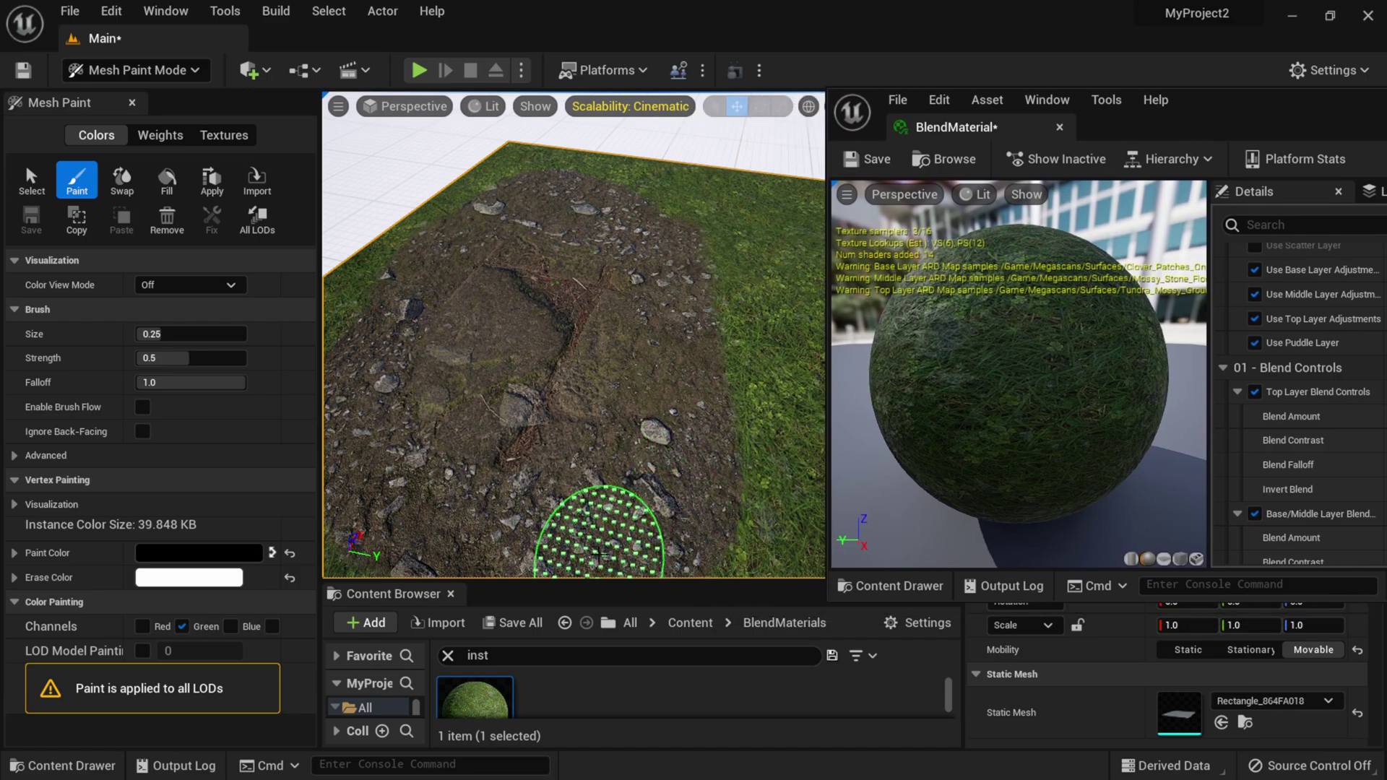
scroll(636, 484, "down", 5)
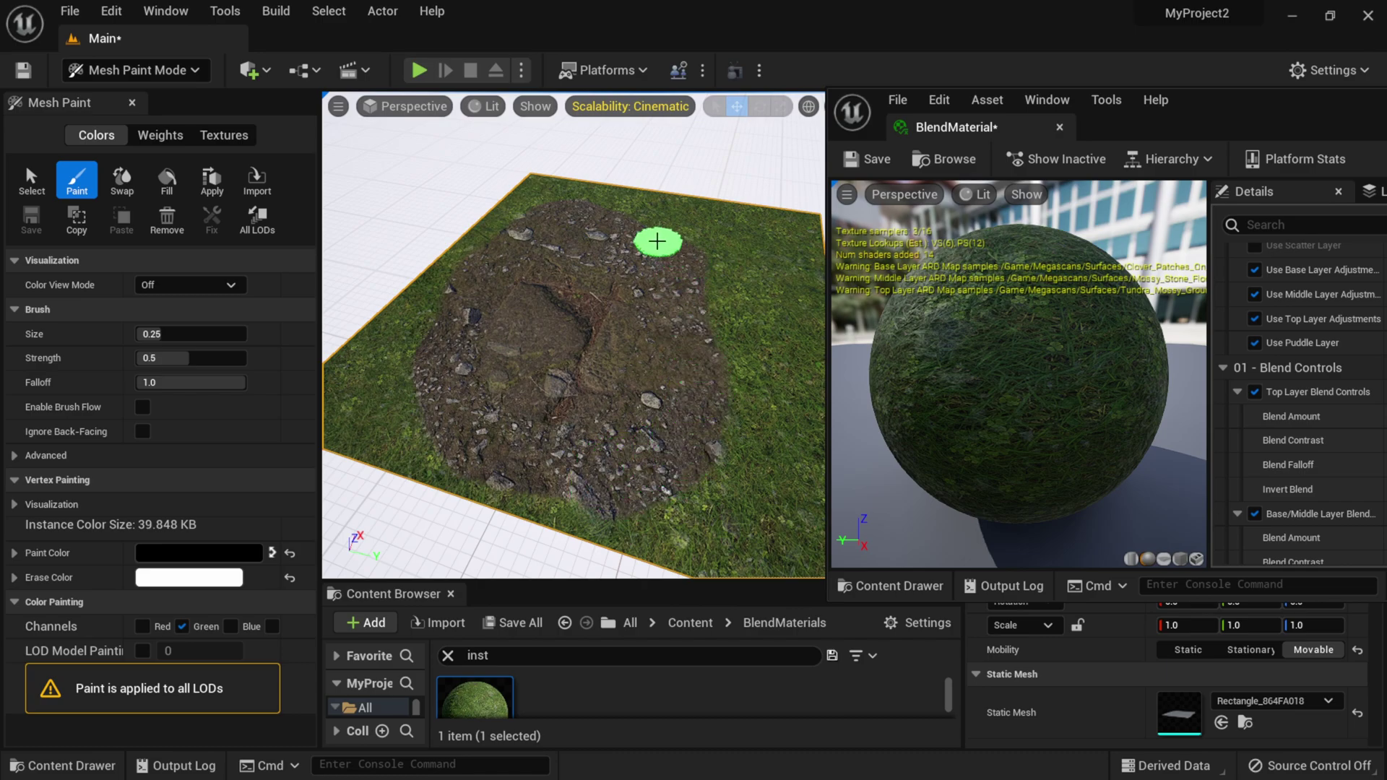
left_click_drag(623, 221, 700, 258)
mouse_move(732, 339)
left_mouse_down()
mouse_move(768, 486)
mouse_move(424, 518)
mouse_move(450, 269)
left_mouse_up()
scroll(654, 388, "up", 3)
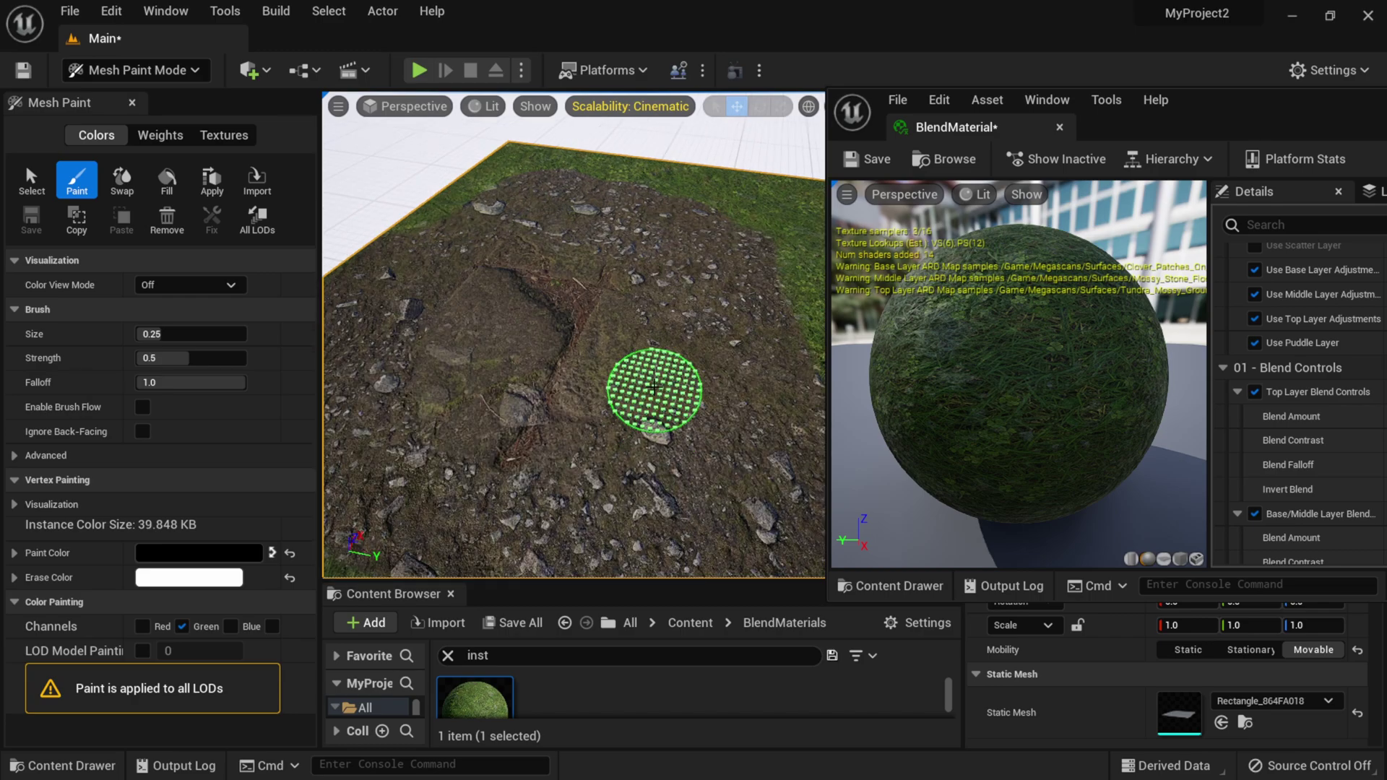
scroll(648, 424, "down", 2)
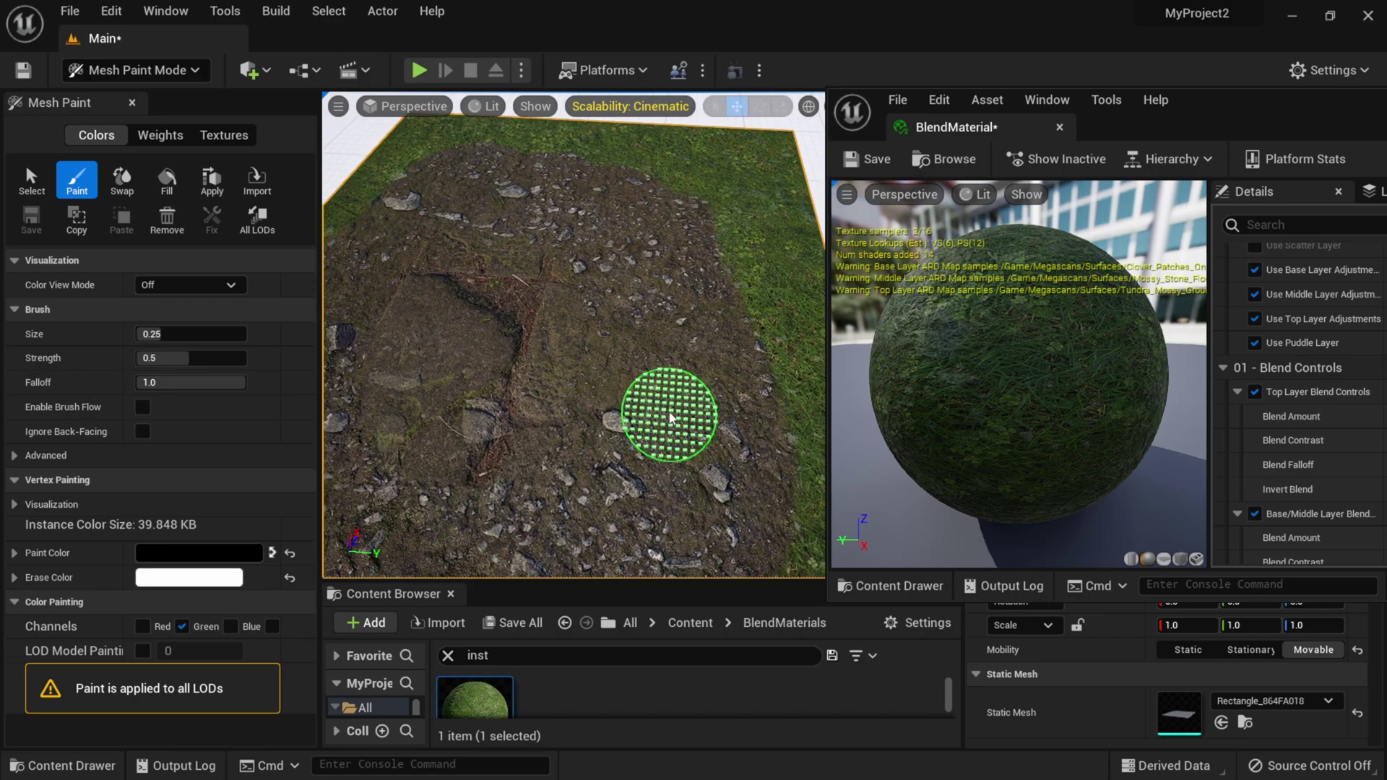
scroll(723, 448, "down", 2)
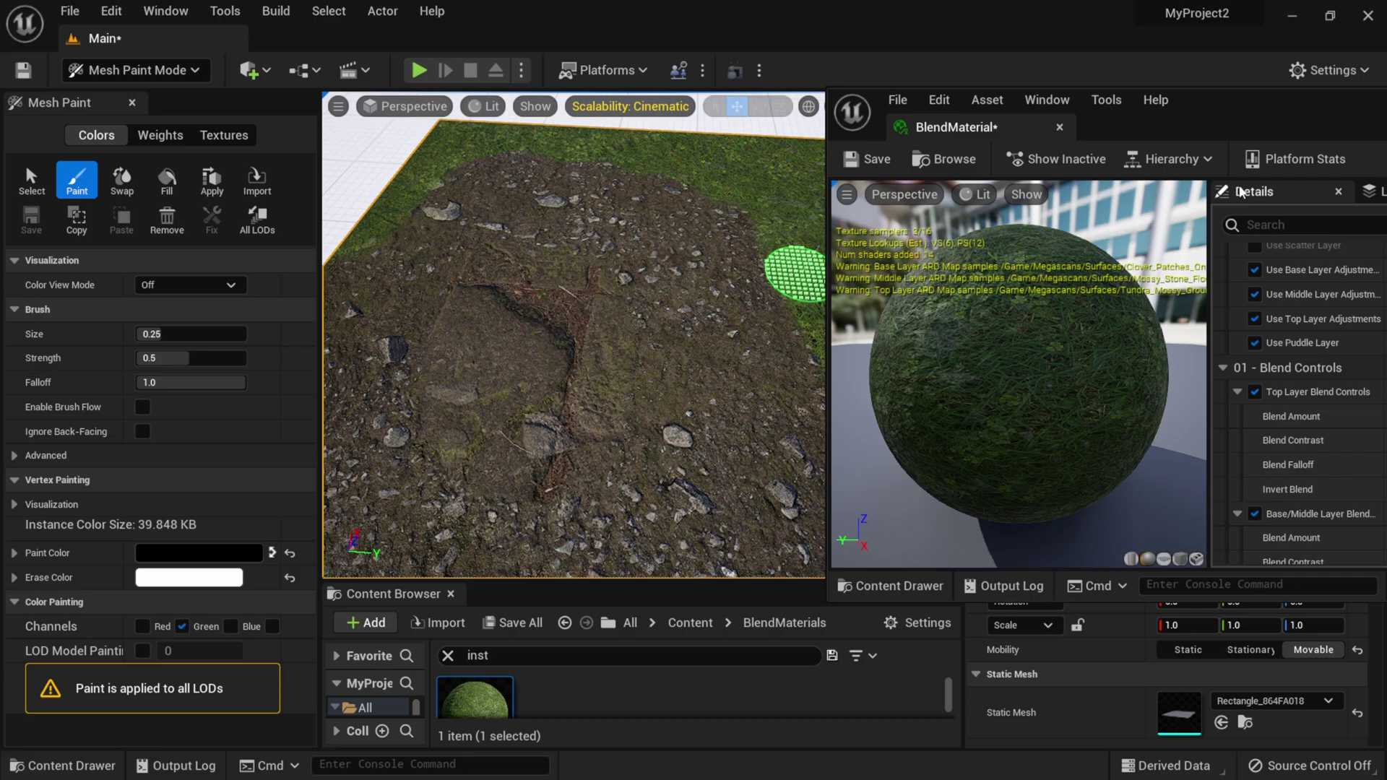
left_click_drag(1258, 115, 804, 91)
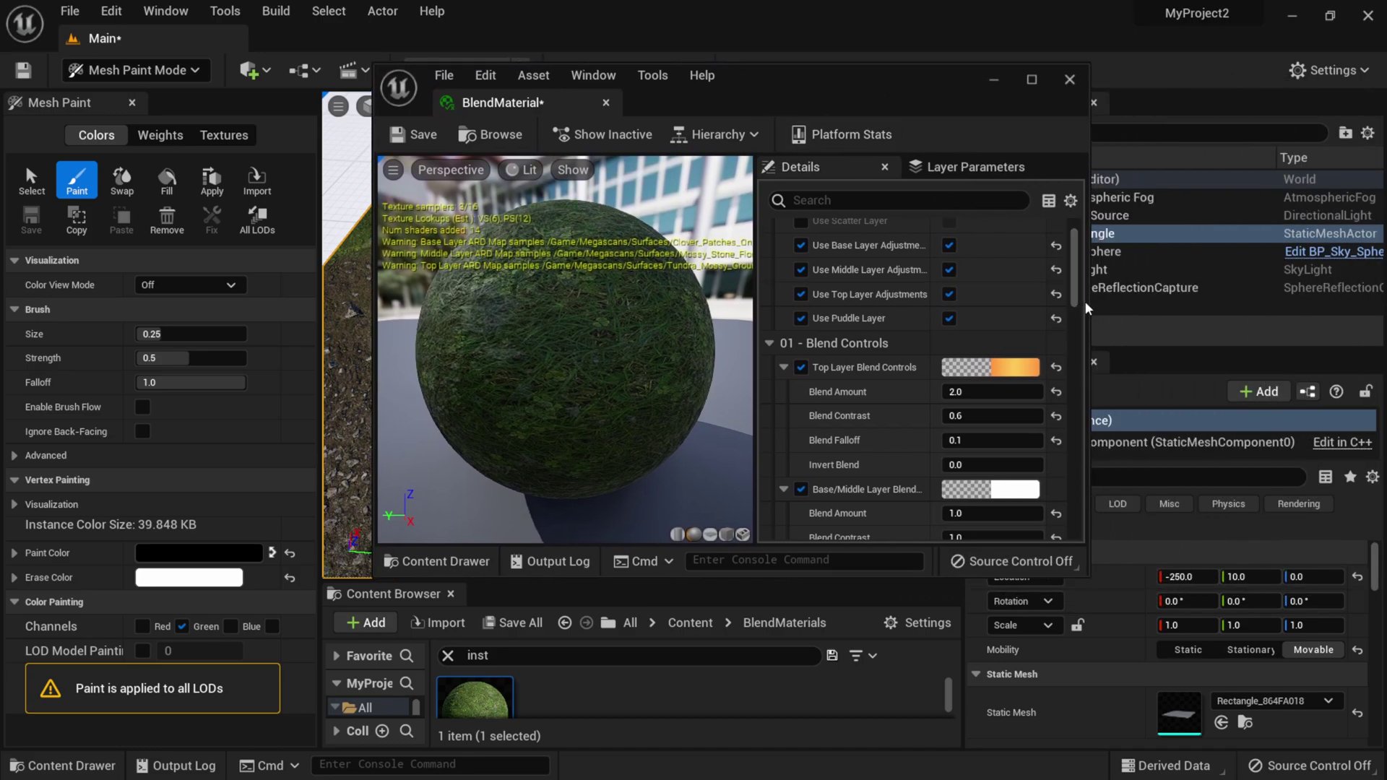
- Enable the base layer's tiling override and set its Tiling X/Y to 5×5
left_click_drag(1087, 302, 1174, 302)
scroll(997, 370, "down", 5)
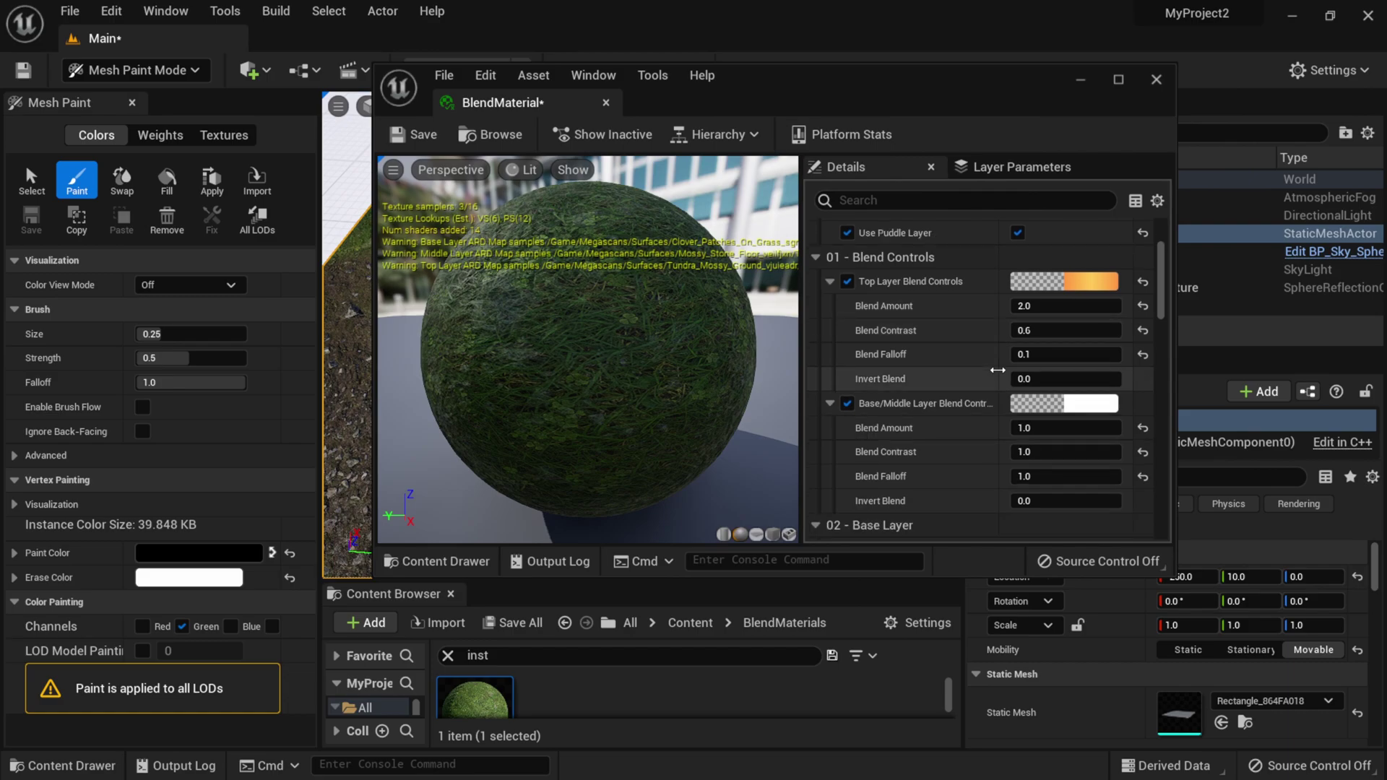
scroll(998, 370, "down", 4)
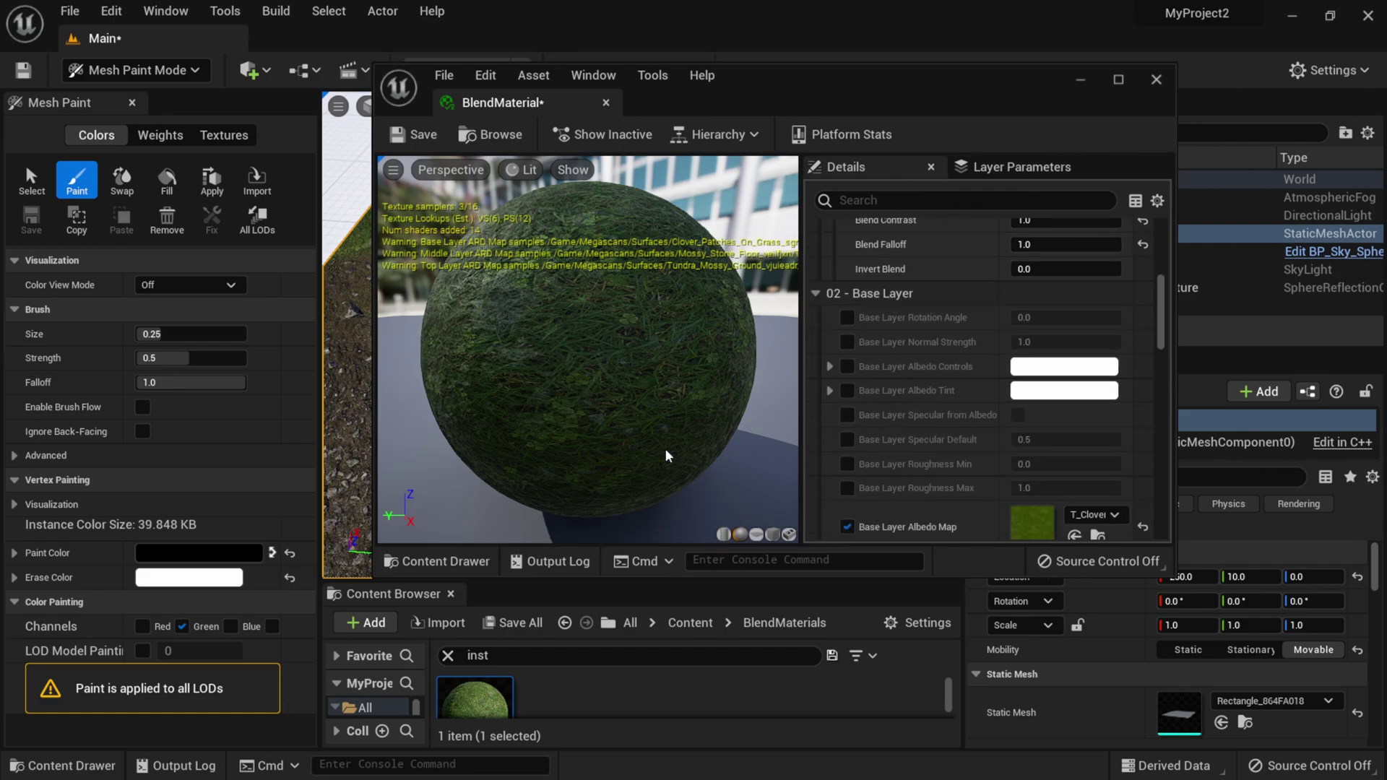
scroll(925, 365, "down", 8)
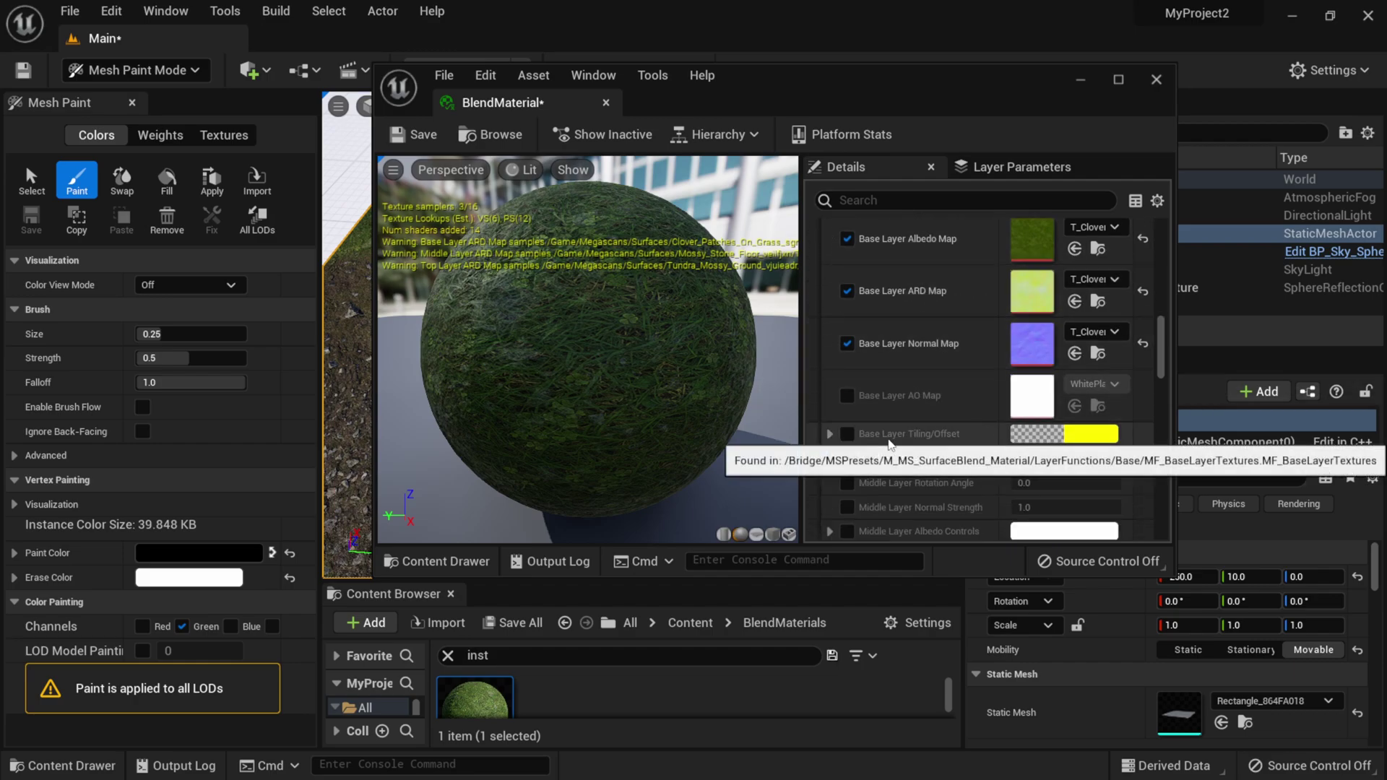
left_click(848, 435)
left_click(830, 435)
scroll(829, 442, "down", 1)
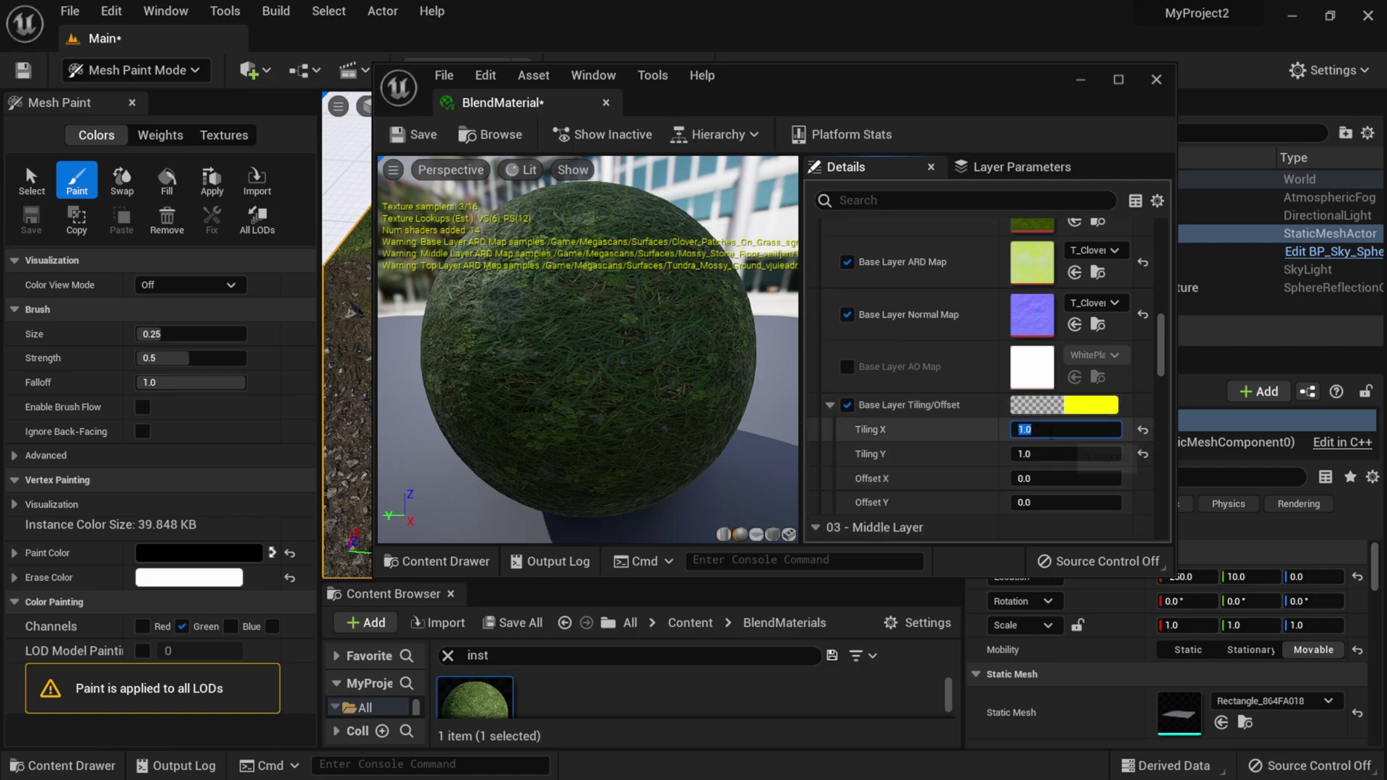
key("Tab")
type("5")
key("Return")
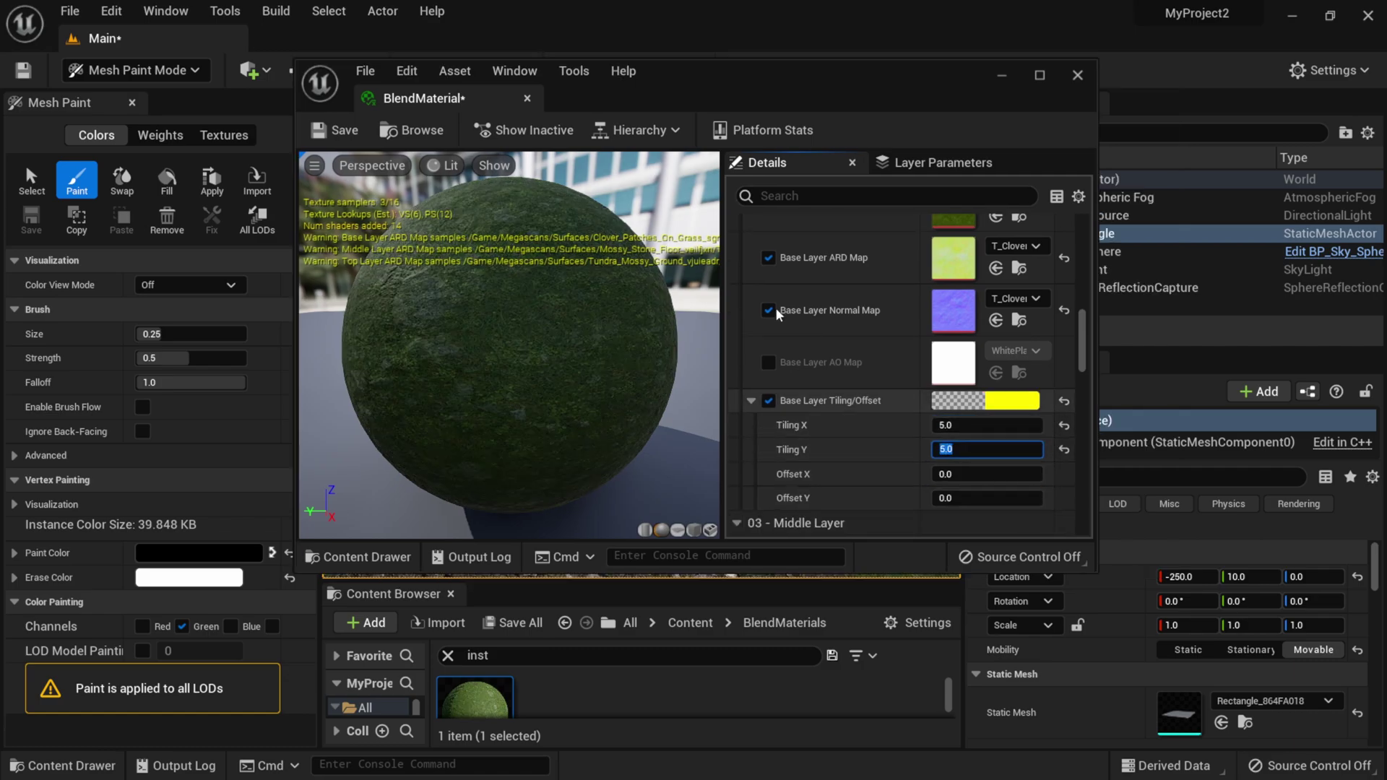
- Enable and expand the middle layer's Tiling/Offset override
left_click_drag(667, 84, 1021, 107)
scroll(1124, 439, "down", 10)
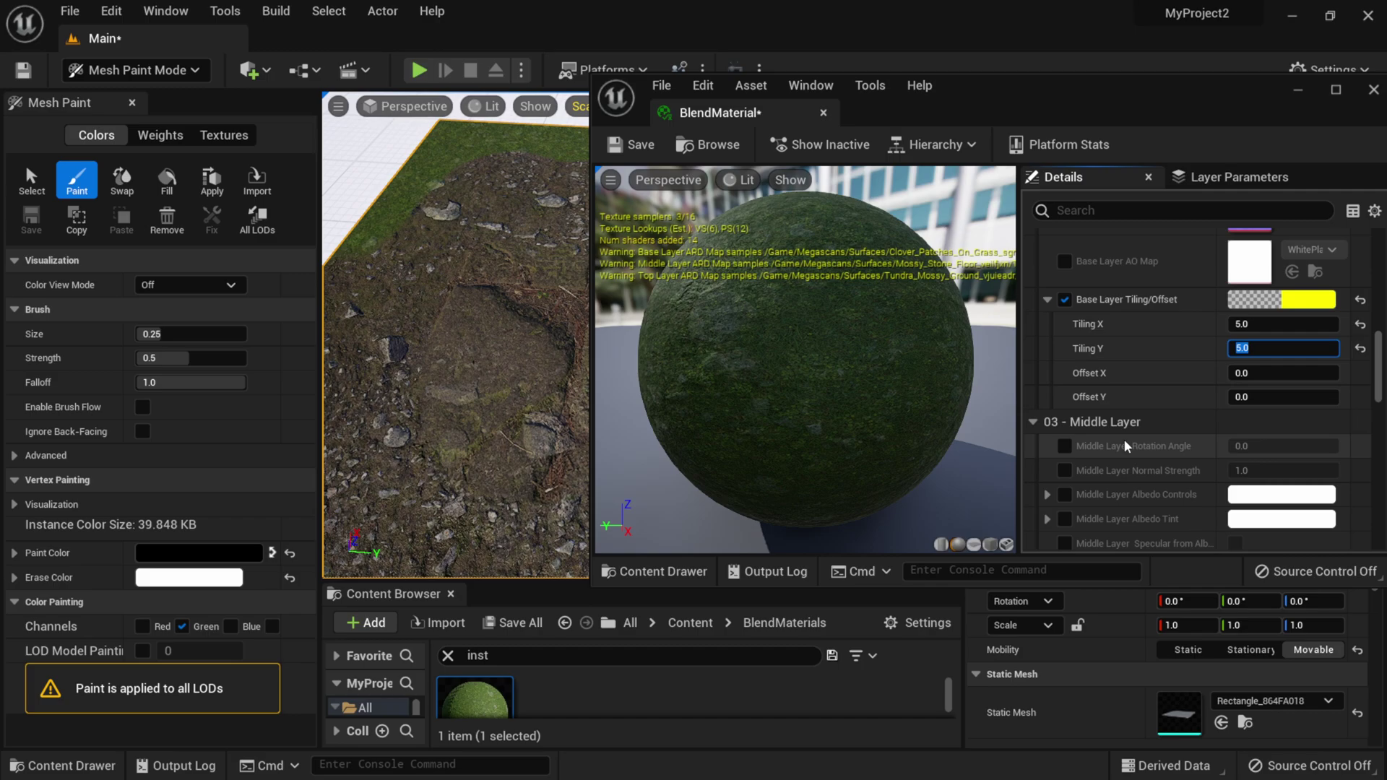
scroll(1121, 438, "down", 4)
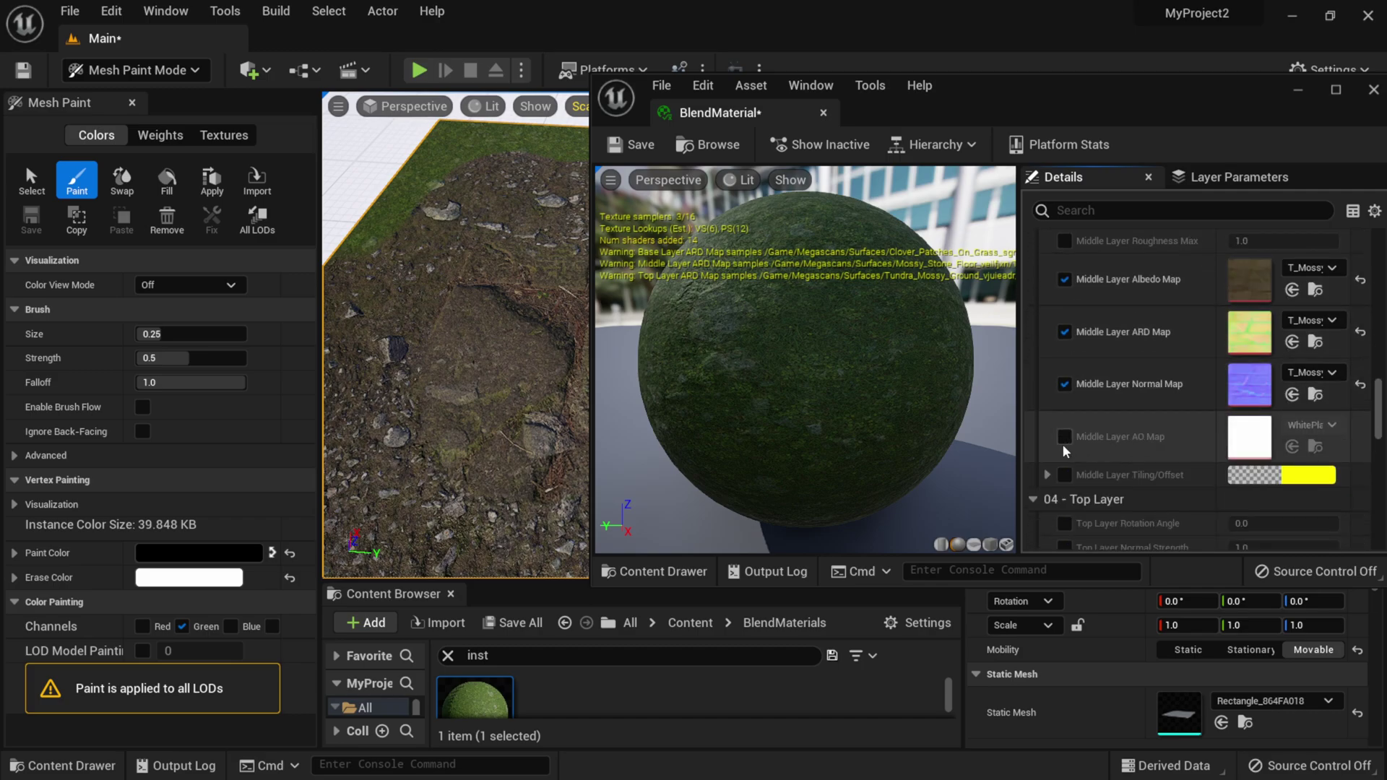
left_click(1047, 476)
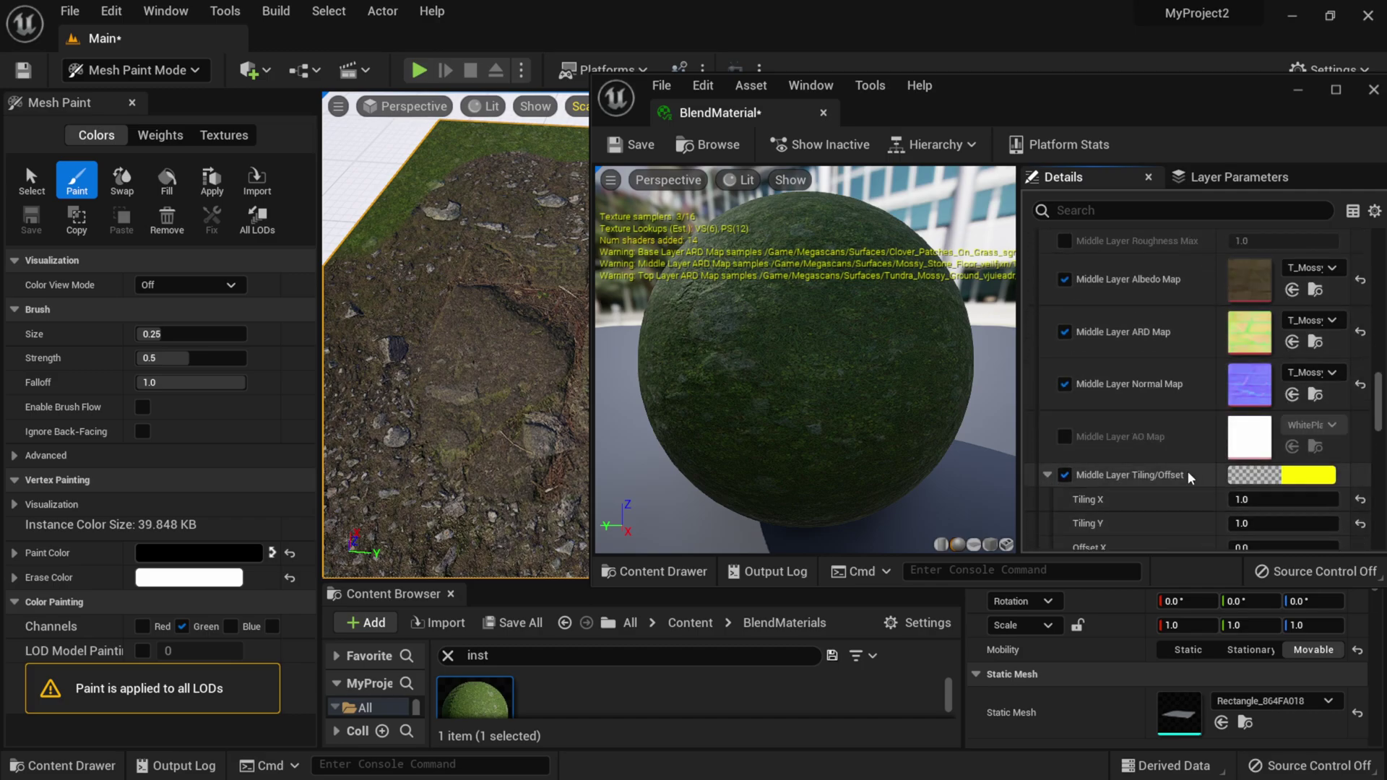
scroll(1188, 471, "down", 1)
left_click_drag(999, 91, 1068, 90)
- Set the middle layer's Tiling X and Y to 10
left_click(1310, 468)
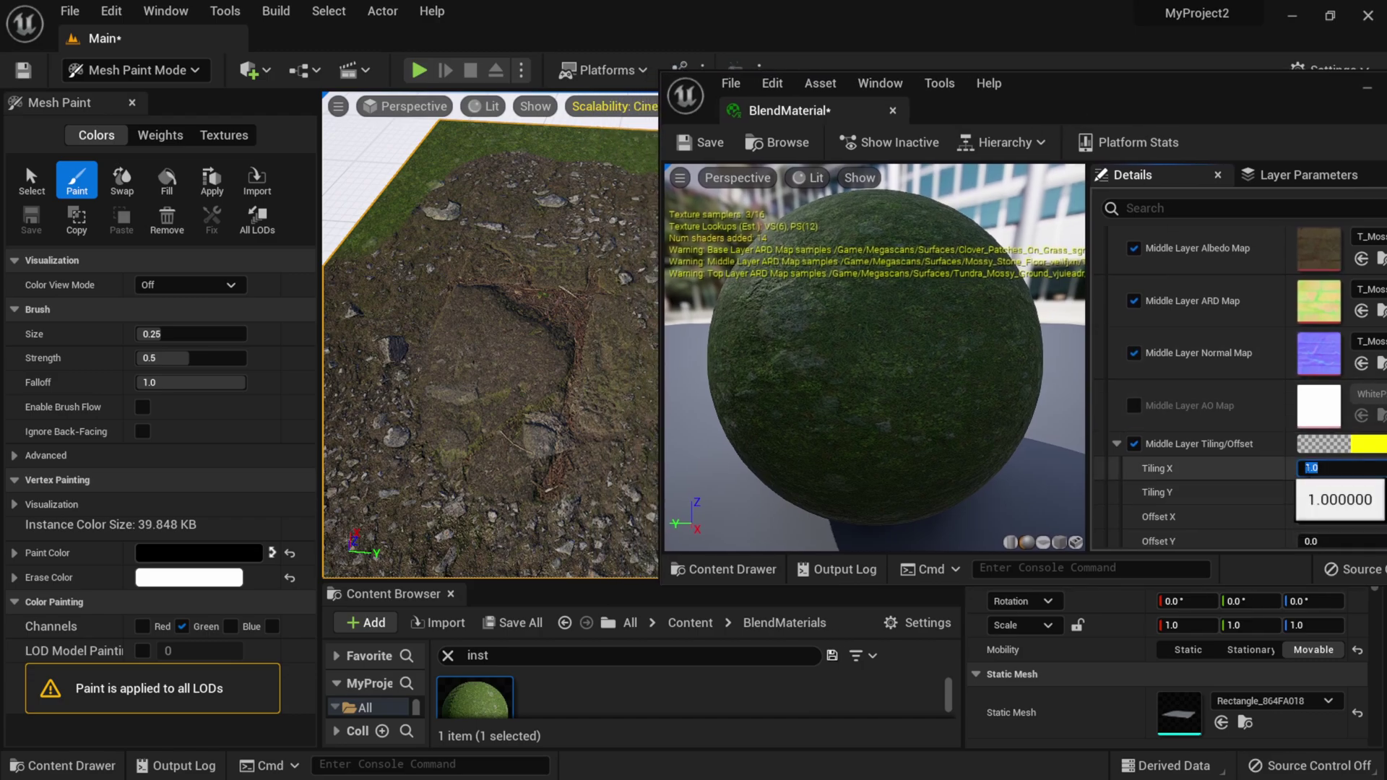
type("5")
key("Tab")
type("5")
key("Return")
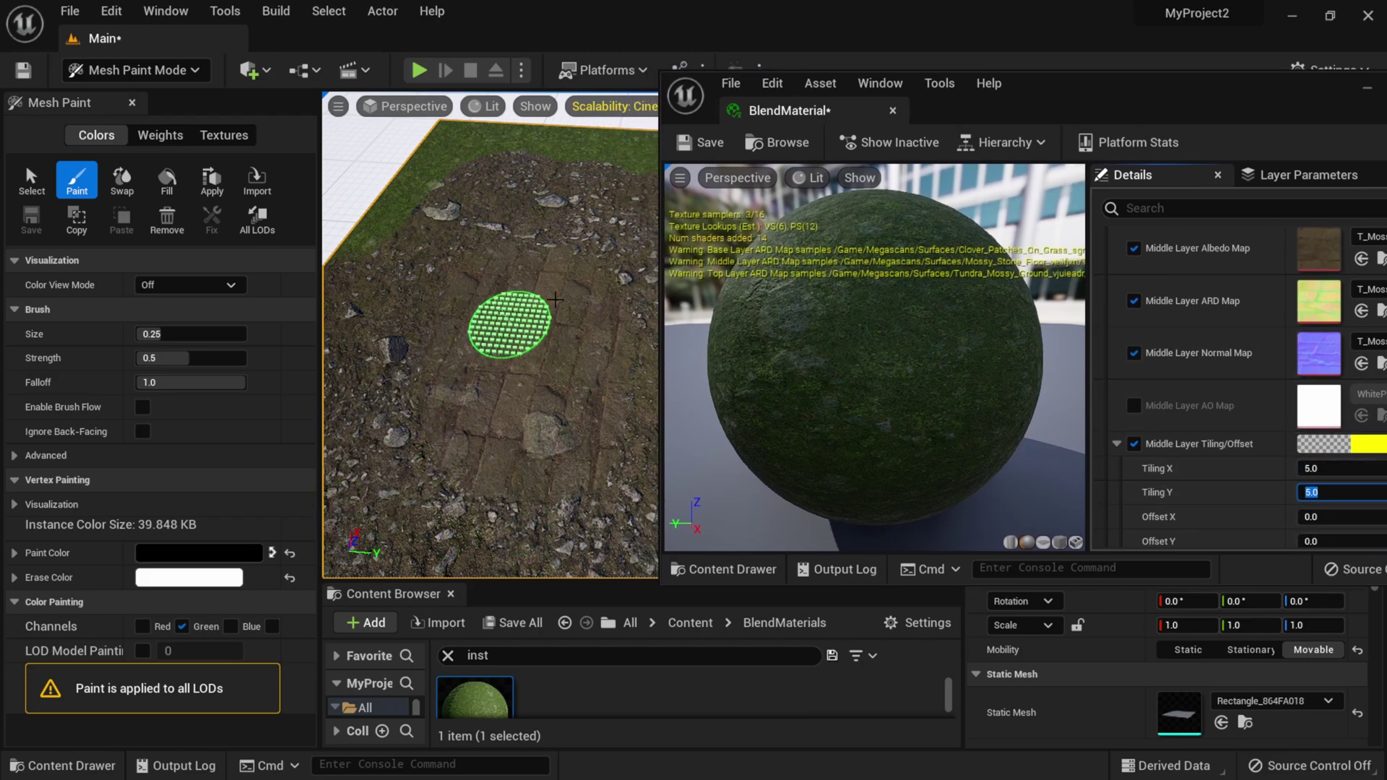
type("10")
key("Tab")
type("10")
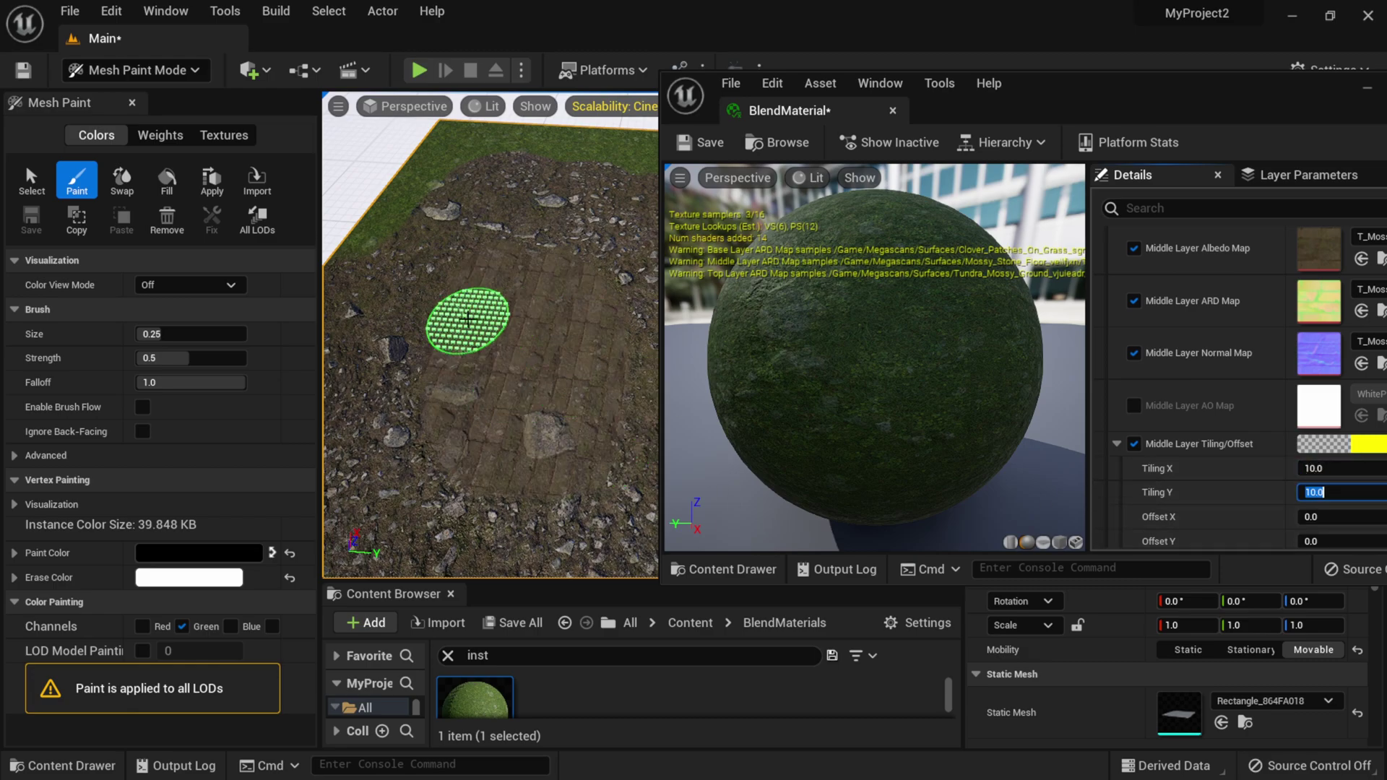
key("Return")
- Enable the top layer's tiling override and set its tiling to 5
scroll(1244, 435, "down", 10)
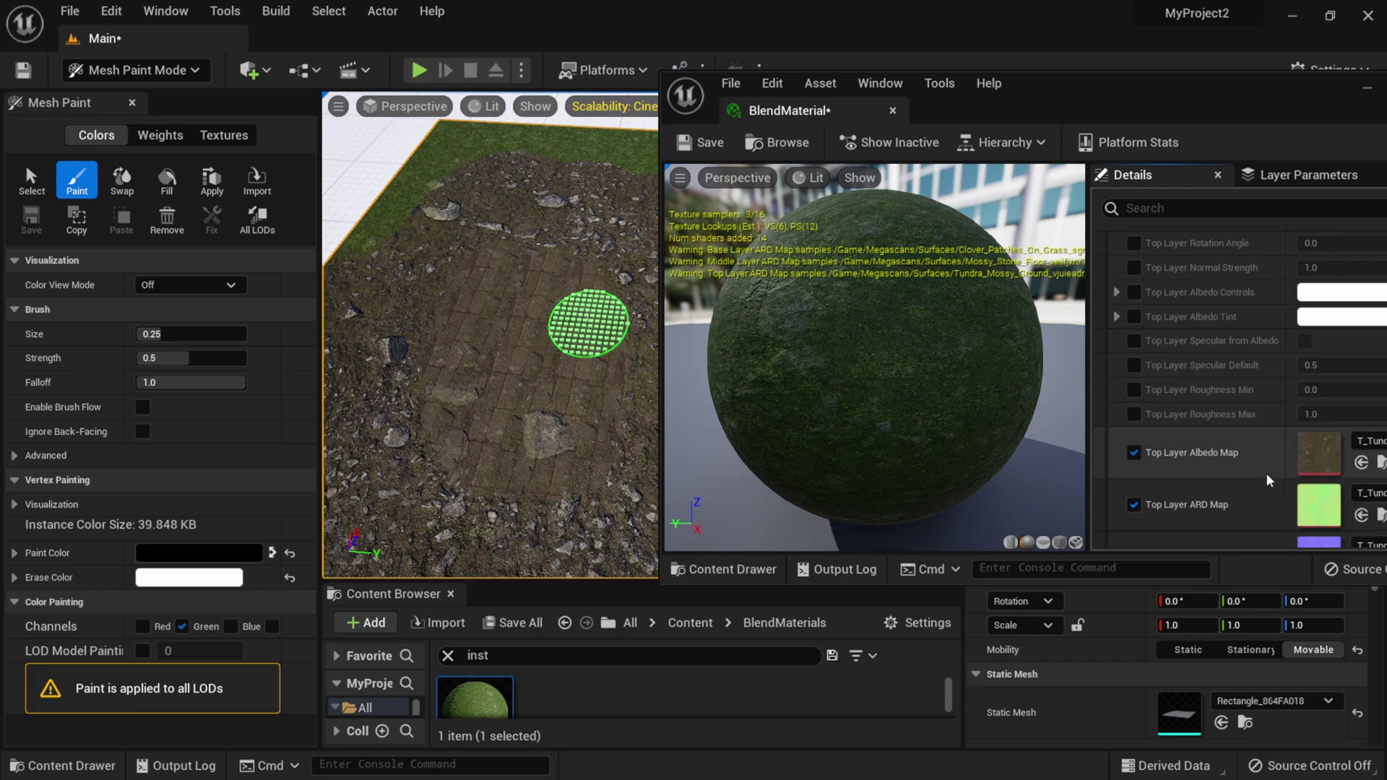
scroll(1231, 447, "down", 3)
left_click(1133, 445)
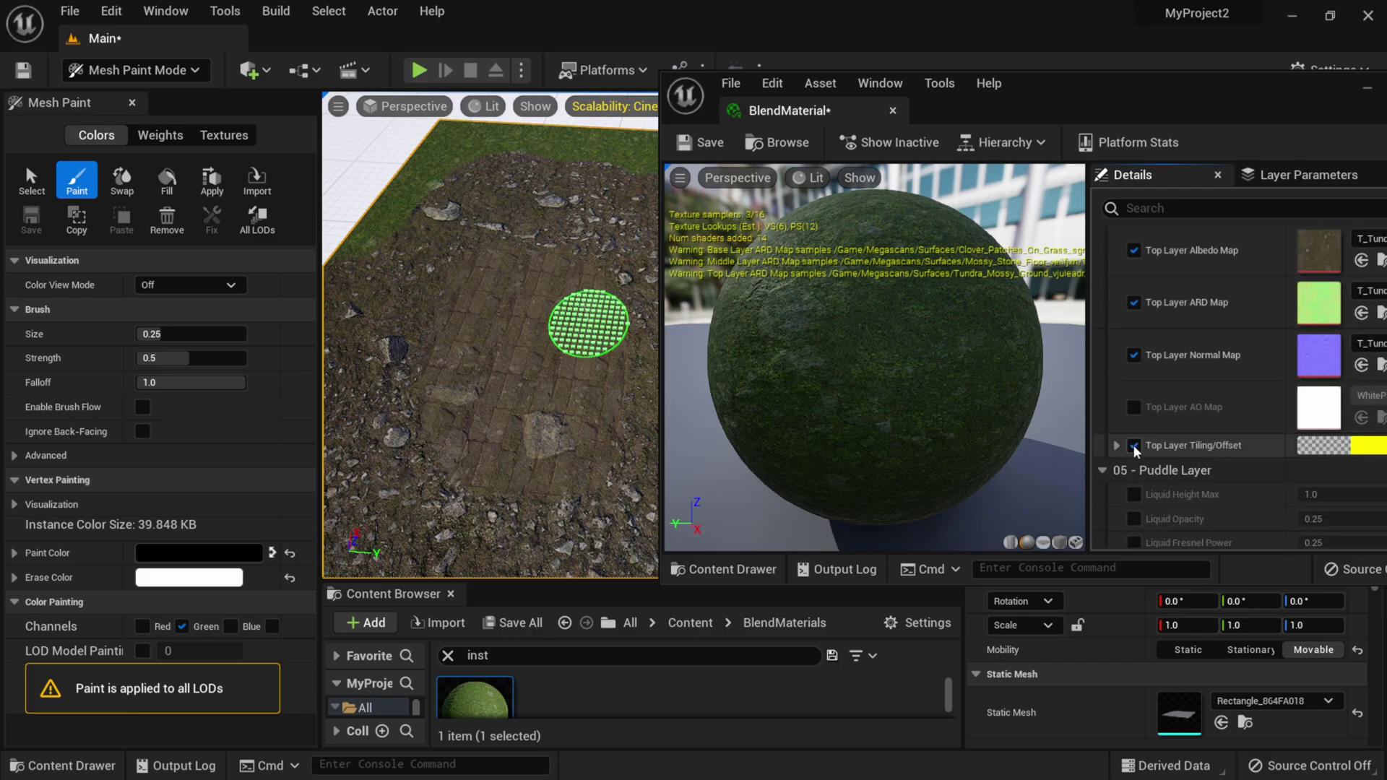
type("5")
key("Tab")
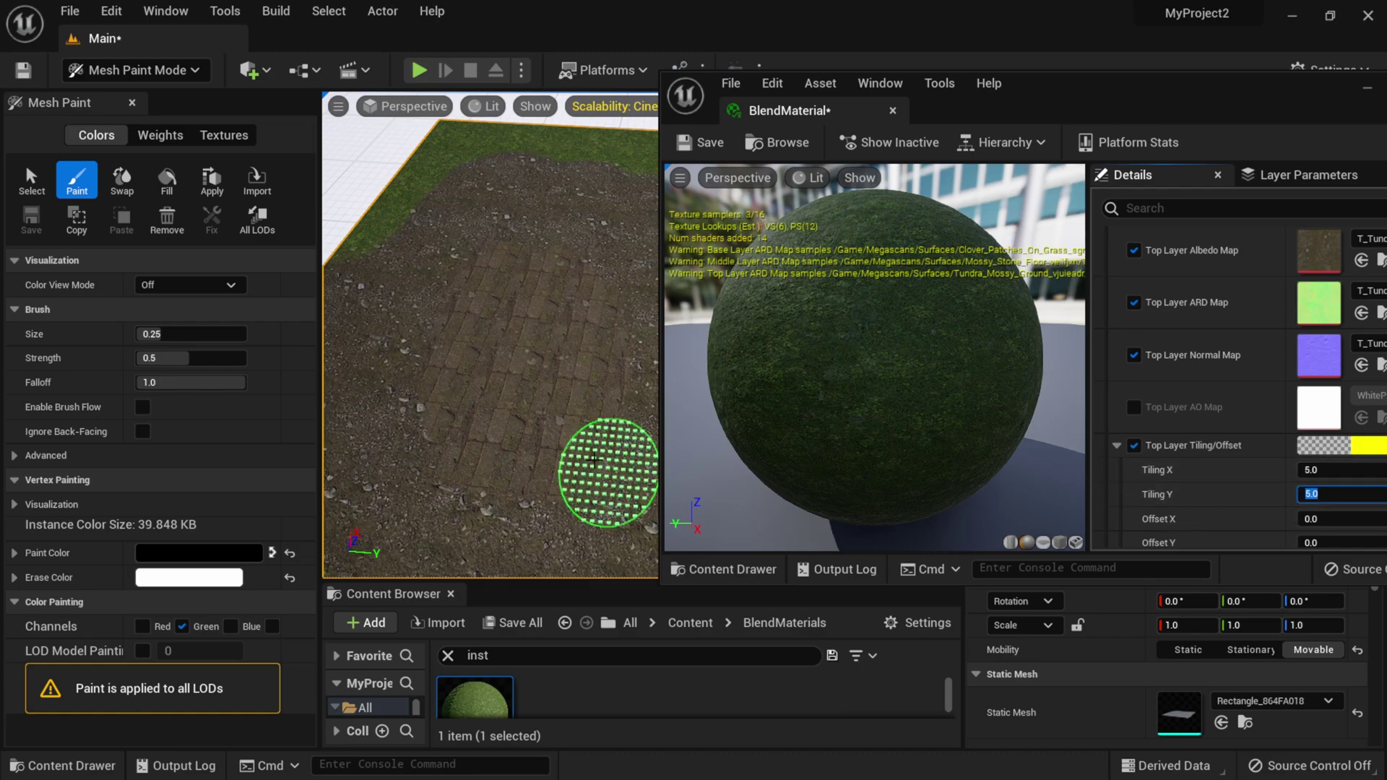
left_click_drag(1046, 92, 1386, 203)
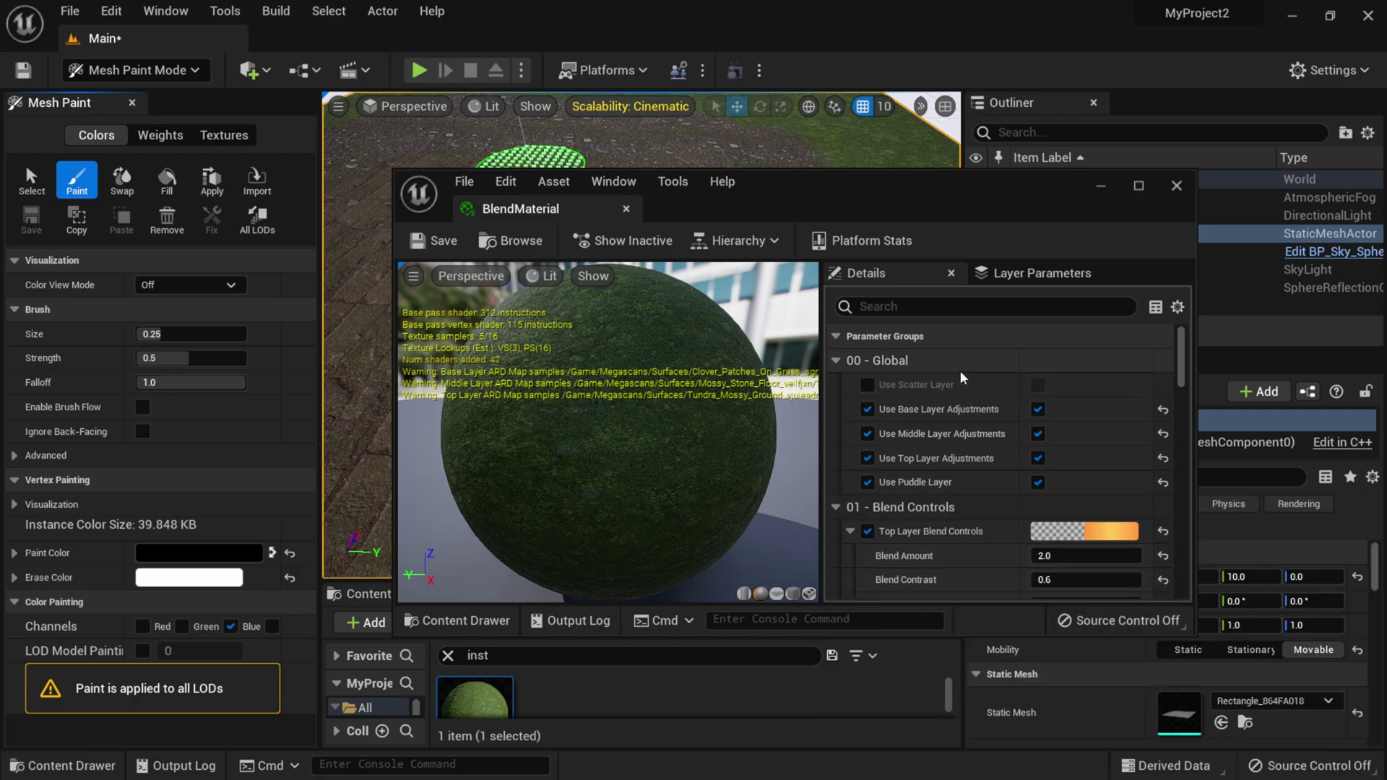
- Move the material editor down-right to uncover the scene for blue-channel painting
left_click_drag(1182, 357, 1193, 546)
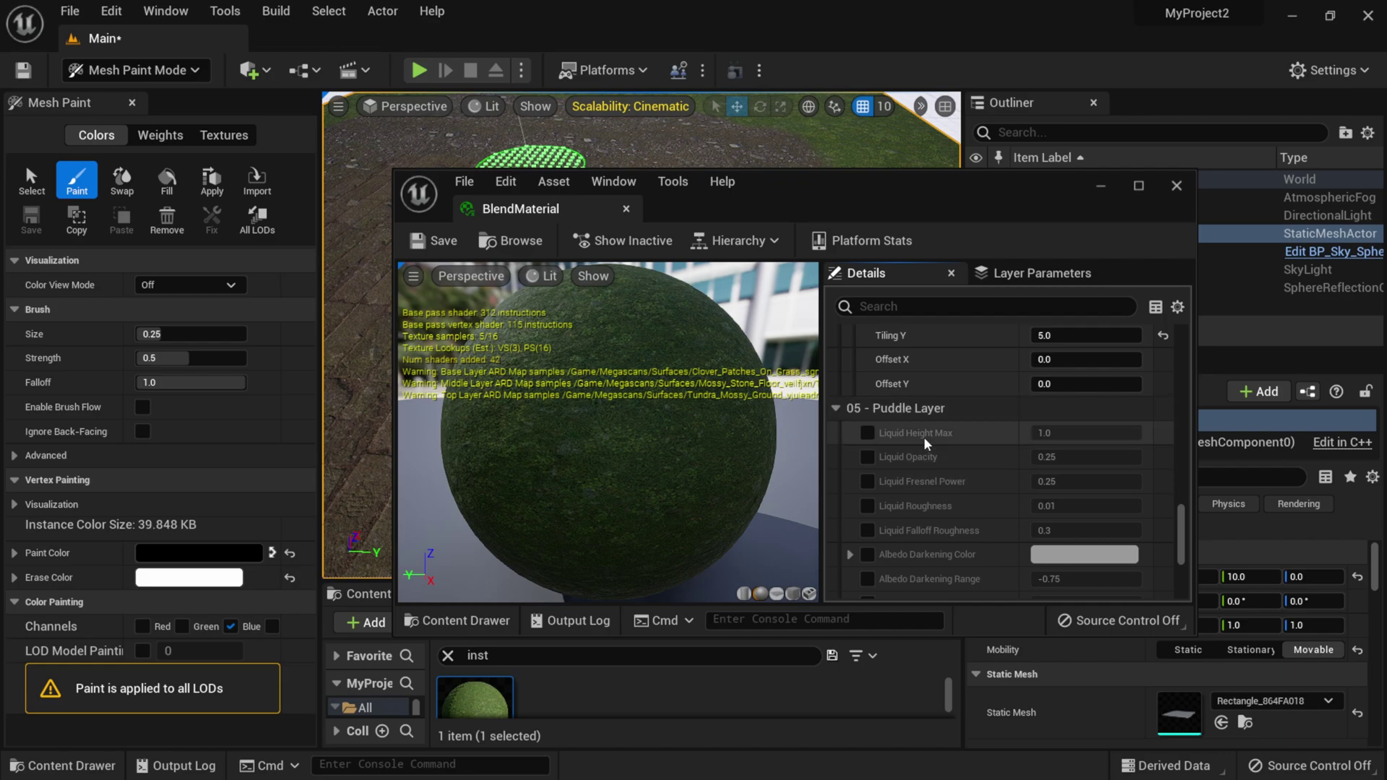
left_click_drag(760, 183, 1099, 306)
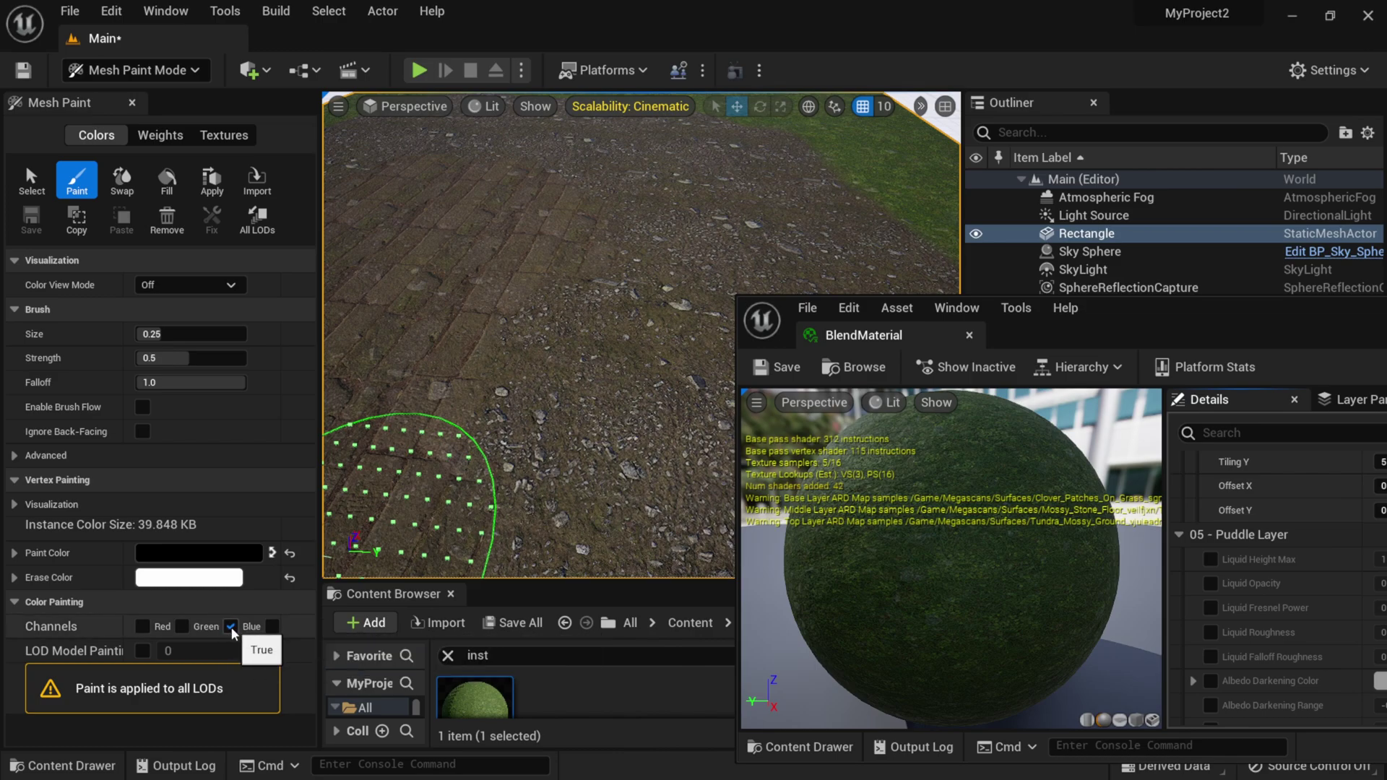
- Brush a wide wet puddle over the ground's centre, extending it to the left
mouse_move(525, 295)
left_mouse_down()
mouse_move(609, 188)
mouse_move(580, 317)
mouse_move(611, 204)
mouse_move(660, 293)
mouse_move(654, 218)
mouse_move(543, 253)
mouse_move(602, 224)
mouse_move(495, 324)
mouse_move(602, 355)
mouse_move(569, 220)
left_mouse_up()
mouse_move(601, 313)
left_mouse_down()
mouse_move(578, 228)
mouse_move(609, 292)
mouse_move(598, 218)
mouse_move(553, 330)
mouse_move(495, 255)
mouse_move(633, 227)
mouse_move(714, 175)
mouse_move(676, 239)
mouse_move(679, 323)
mouse_move(628, 326)
mouse_move(559, 245)
mouse_move(658, 175)
mouse_move(766, 196)
mouse_move(611, 175)
left_mouse_up()
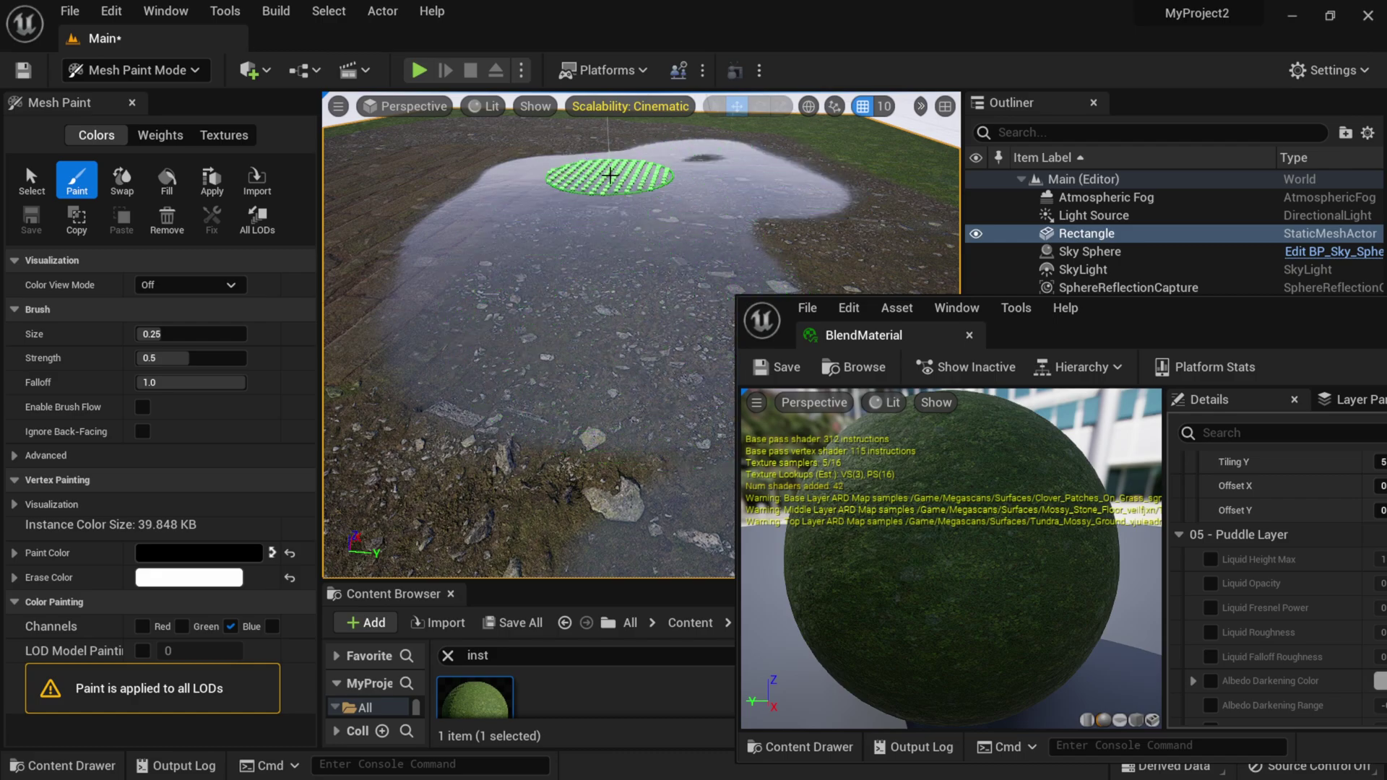
mouse_move(754, 214)
left_mouse_down()
mouse_move(551, 174)
mouse_move(440, 301)
mouse_move(498, 343)
left_mouse_up()
mouse_move(1154, 323)
left_mouse_down()
mouse_move(931, 181)
mouse_move(1127, 174)
left_mouse_up()
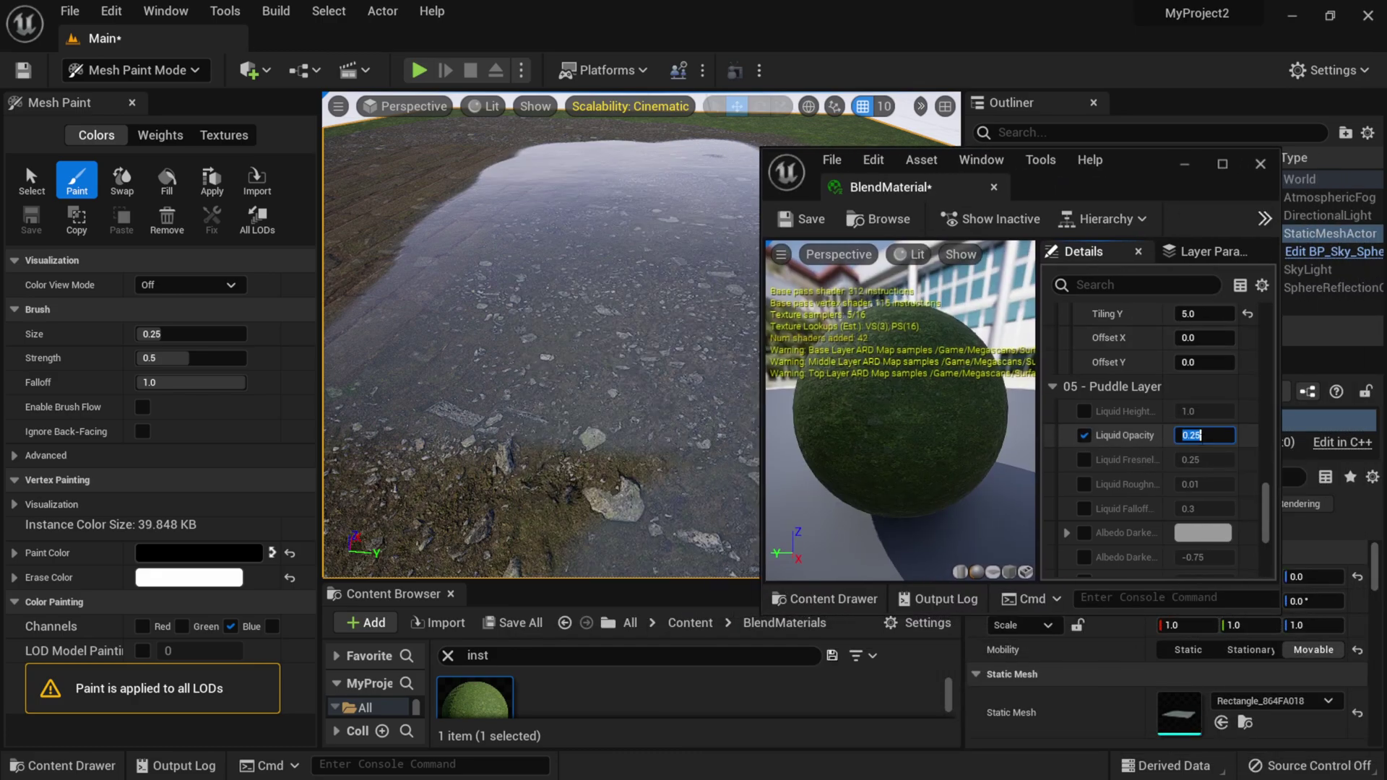
- Set the puddle's Liquid Opacity to 0.25
type("0.1")
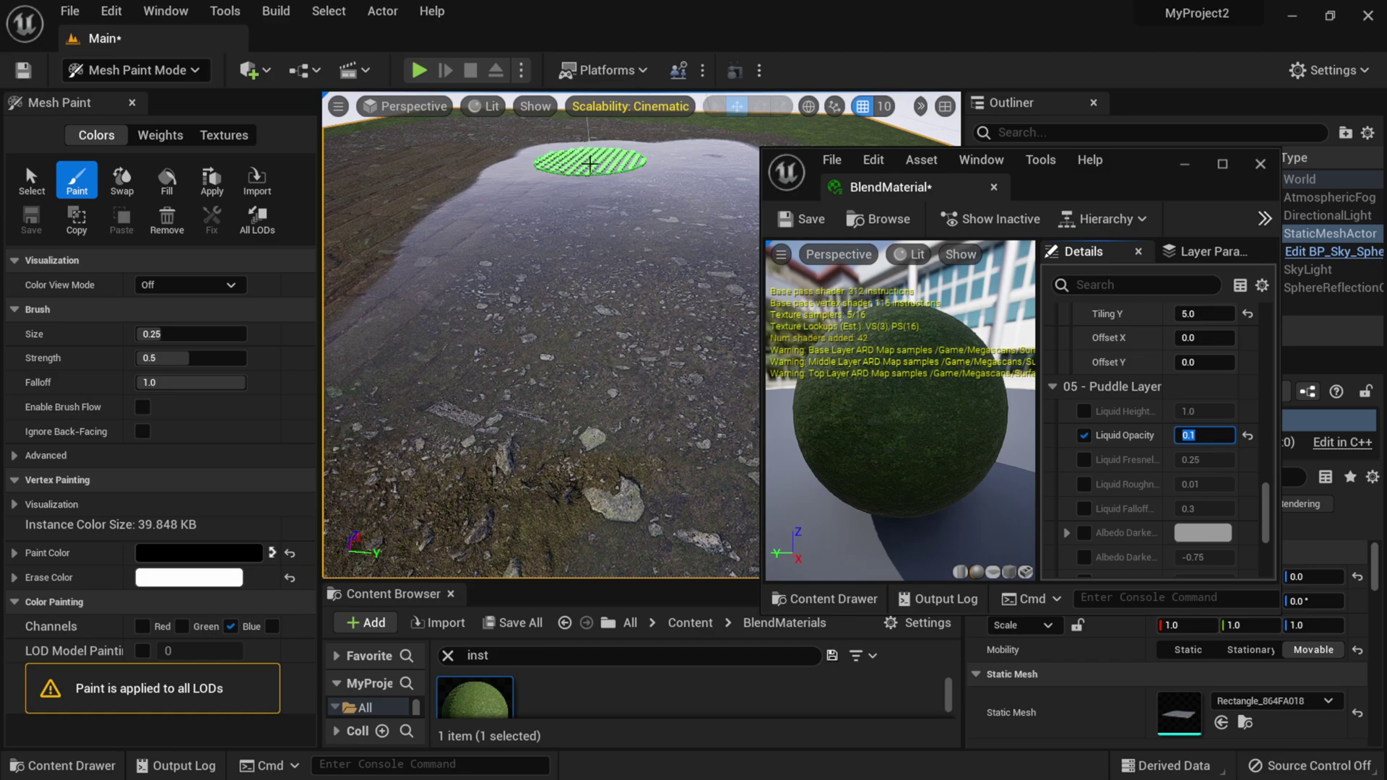
key("Return")
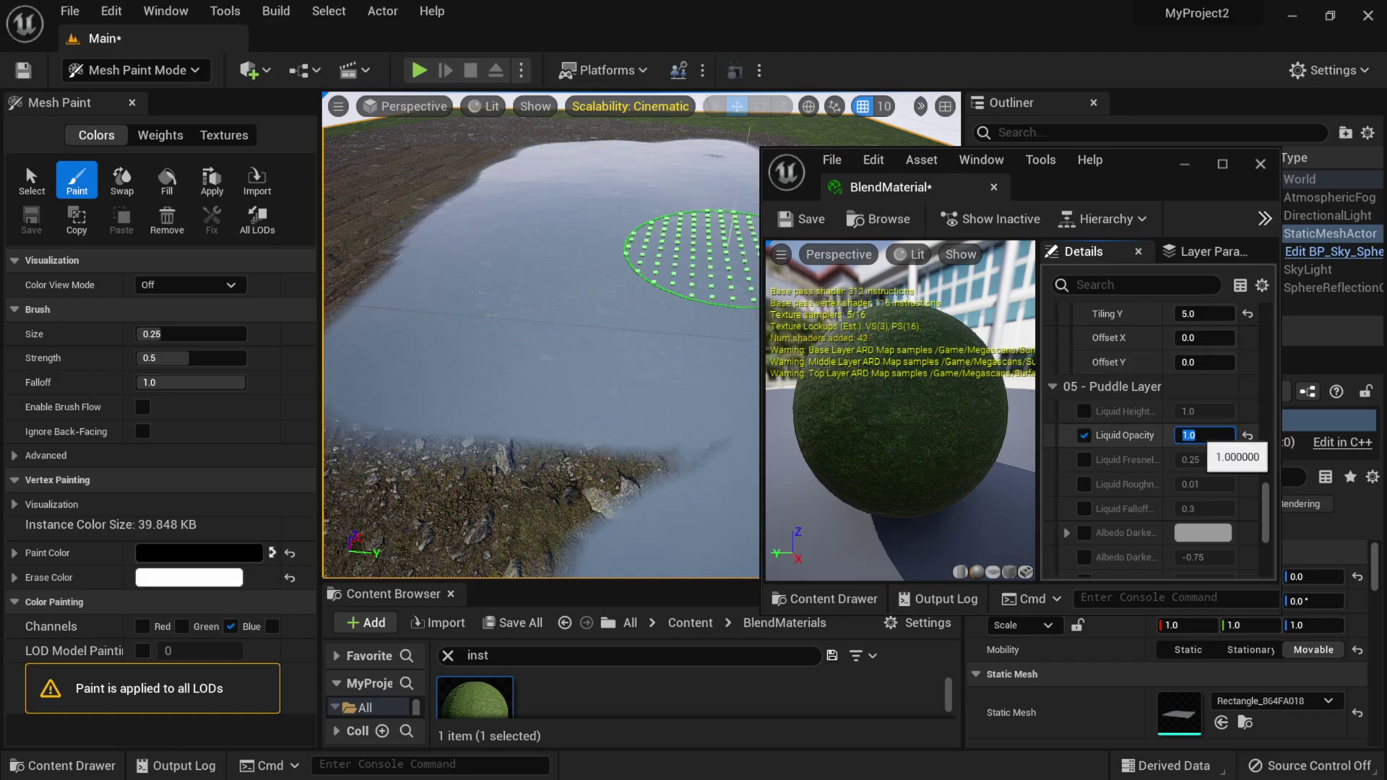
type("0.25")
key("Return")
scroll(1190, 437, "down", 5)
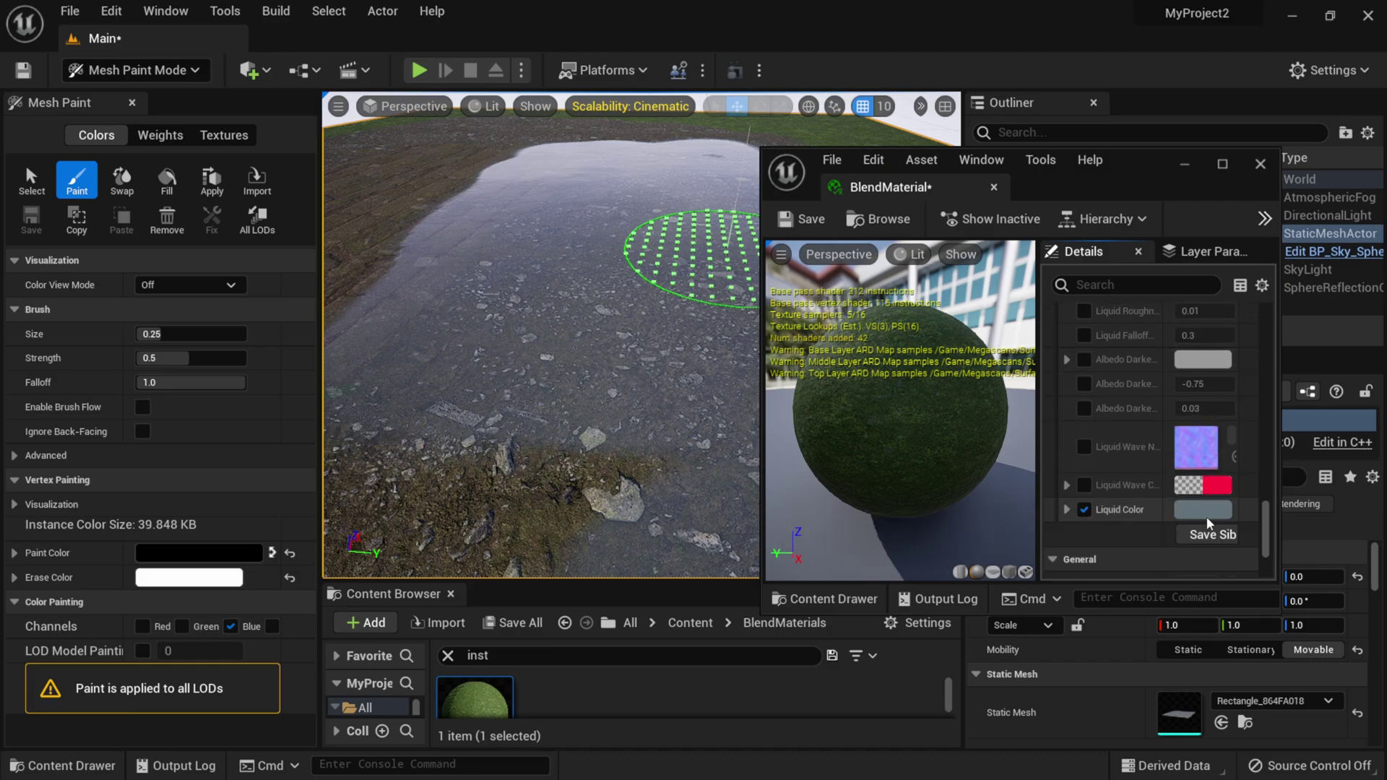
- Tint the Liquid Color a bright magenta and enlarge the material editor window
left_click(1203, 510)
left_click_drag(916, 450, 978, 389)
mouse_move(1072, 403)
left_mouse_down()
mouse_move(1084, 437)
mouse_move(1085, 422)
left_mouse_up()
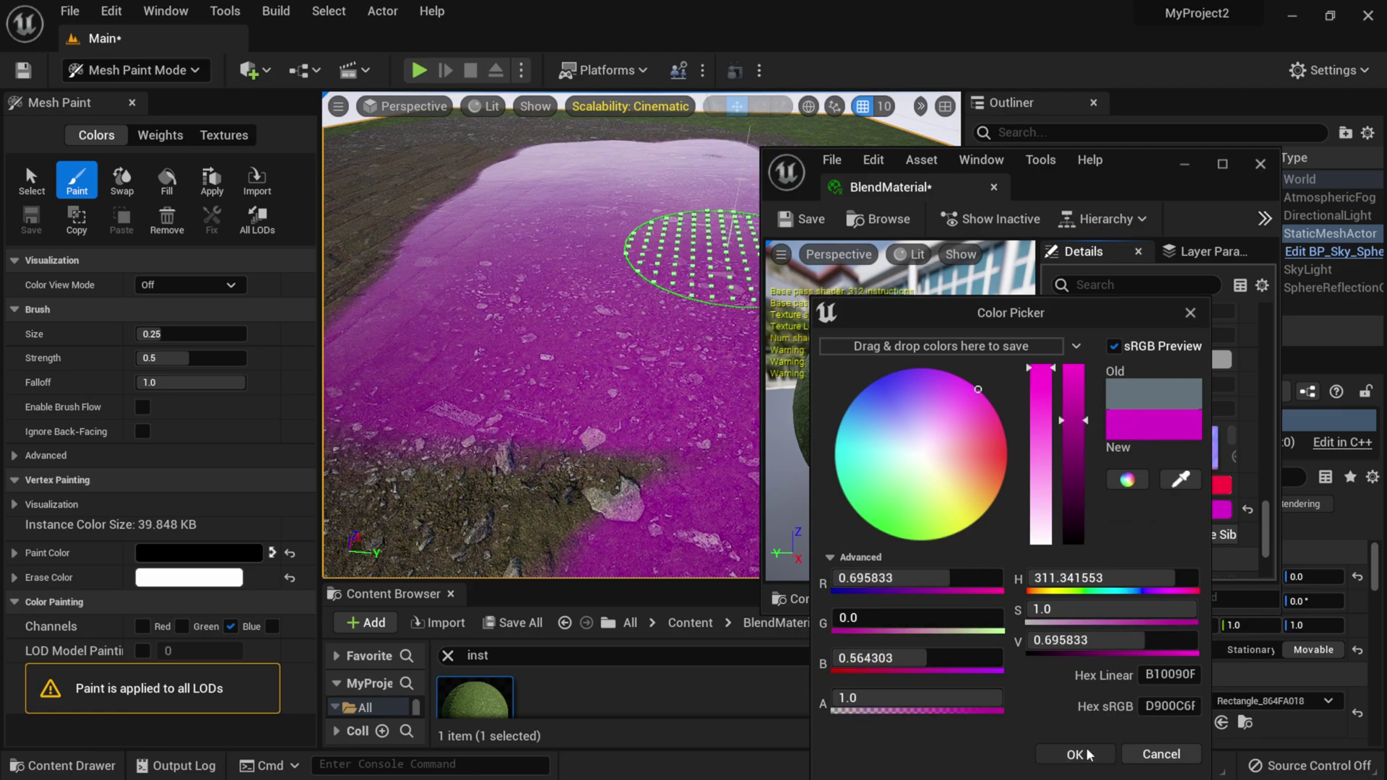
left_click(1075, 754)
left_click_drag(764, 513, 544, 470)
left_click_drag(1003, 194, 1030, 105)
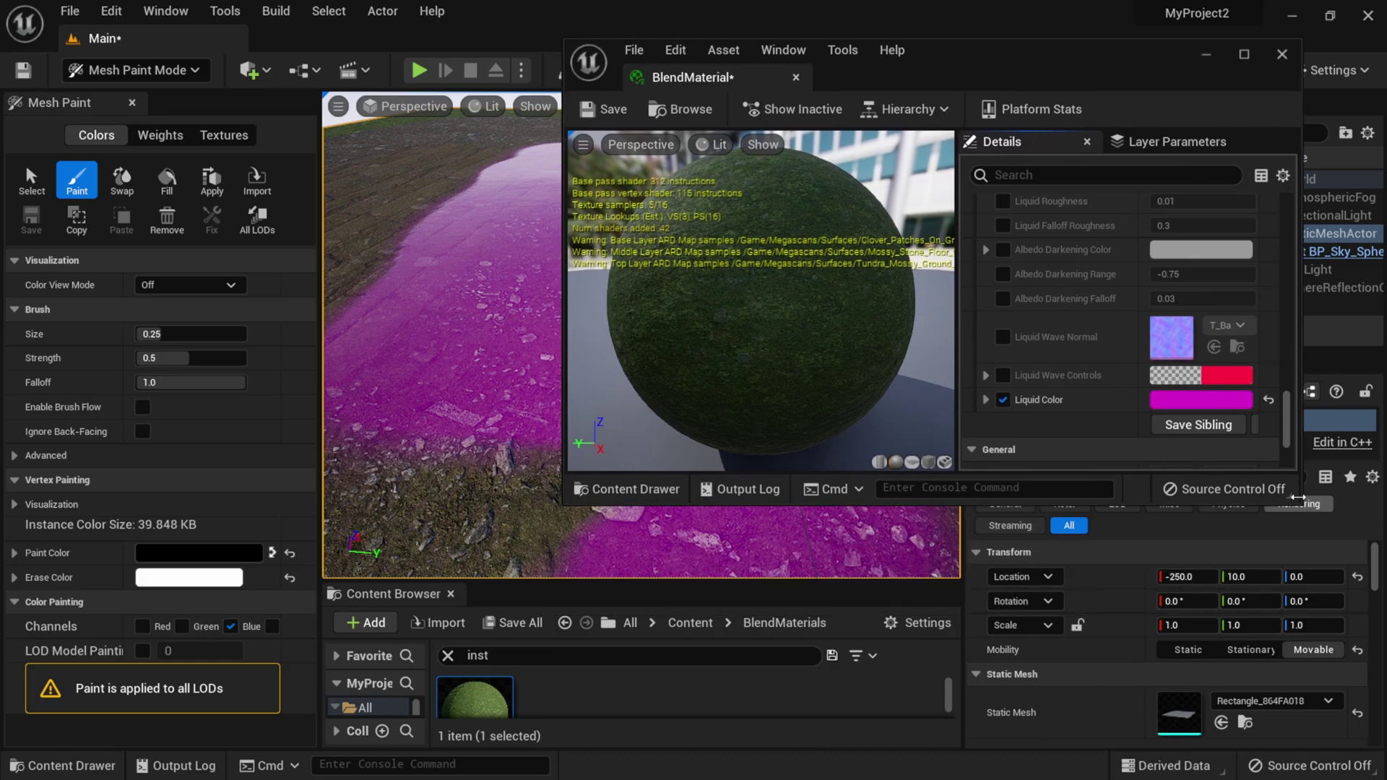
left_click_drag(1300, 497, 1363, 634)
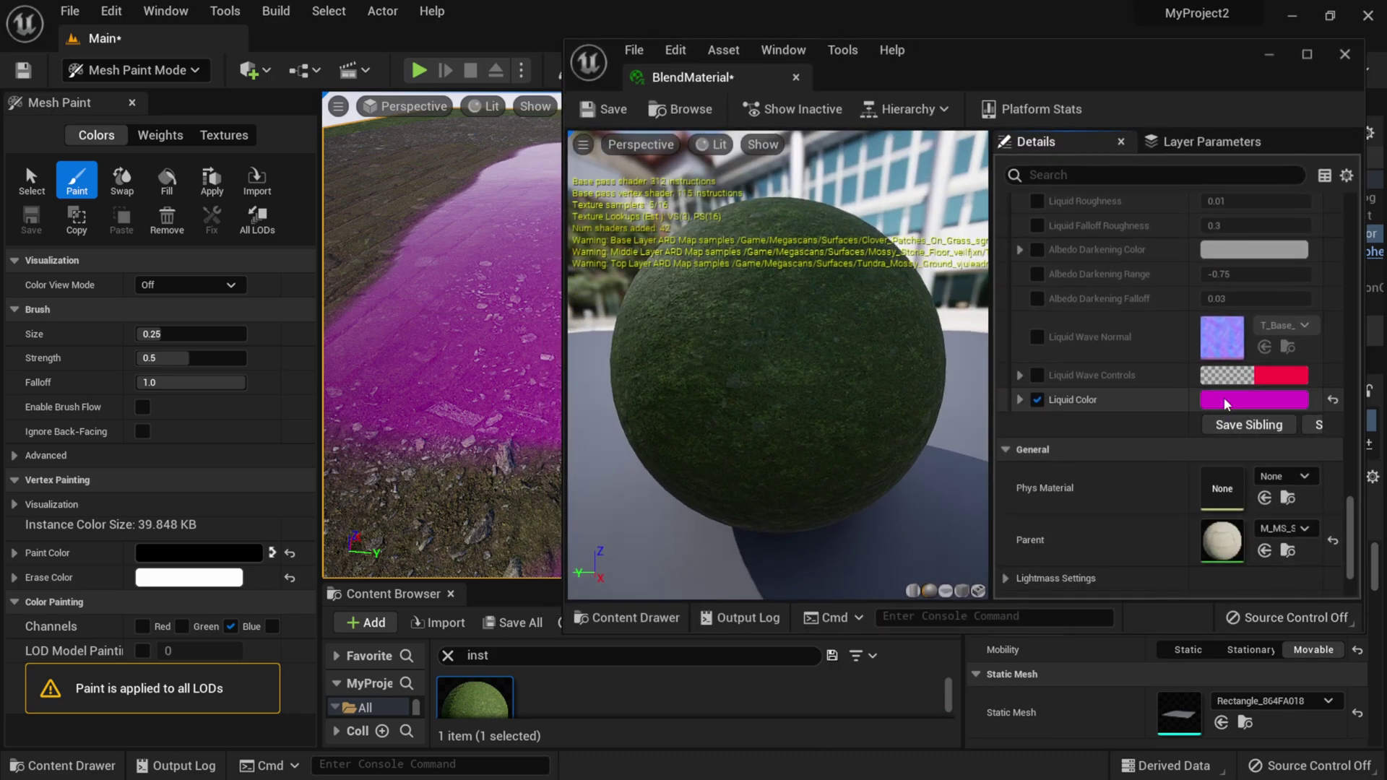